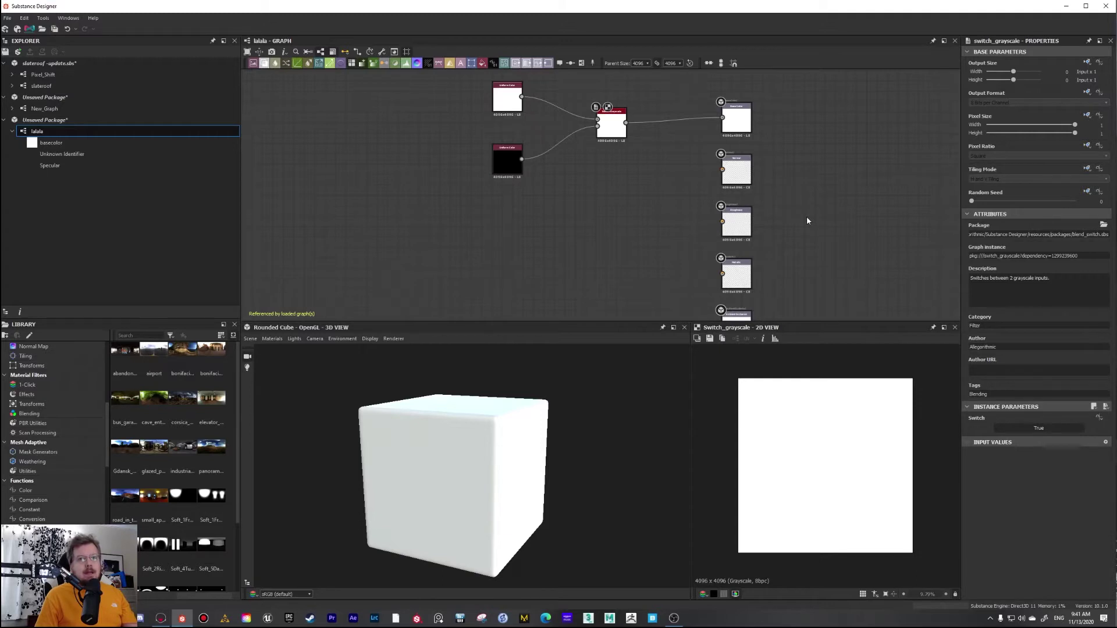
Toggle the Switch Grayscale node's Switch parameter repeatedly between False and True, ending on True.
scroll(807, 221, down, 2)
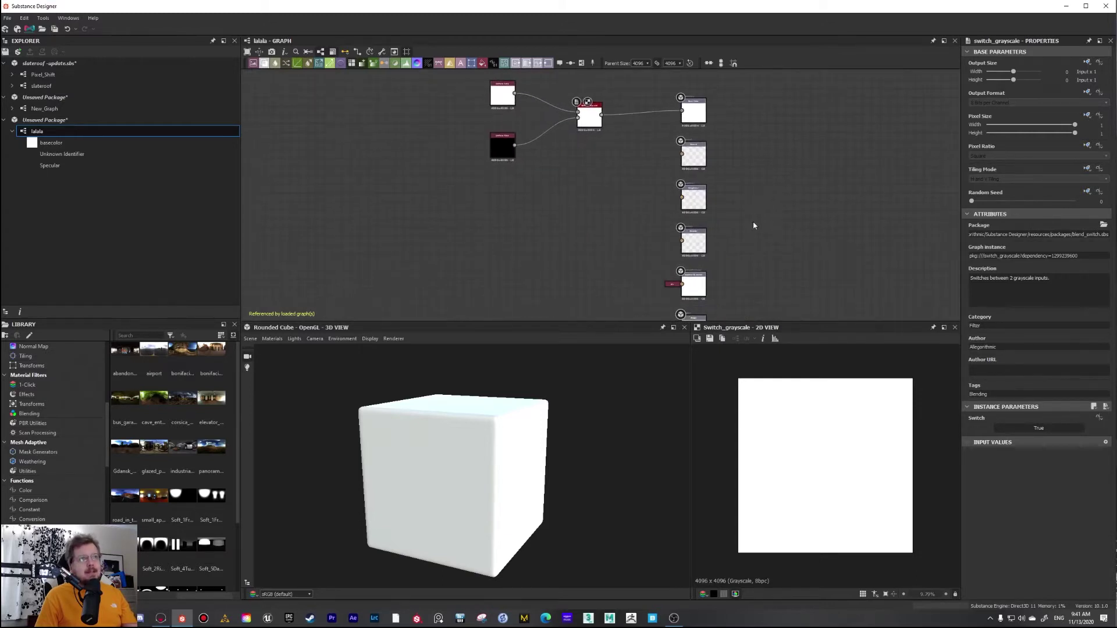
scroll(752, 218, down, 1)
middle_drag(752, 218, 716, 207)
scroll(588, 166, up, 3)
click(573, 166)
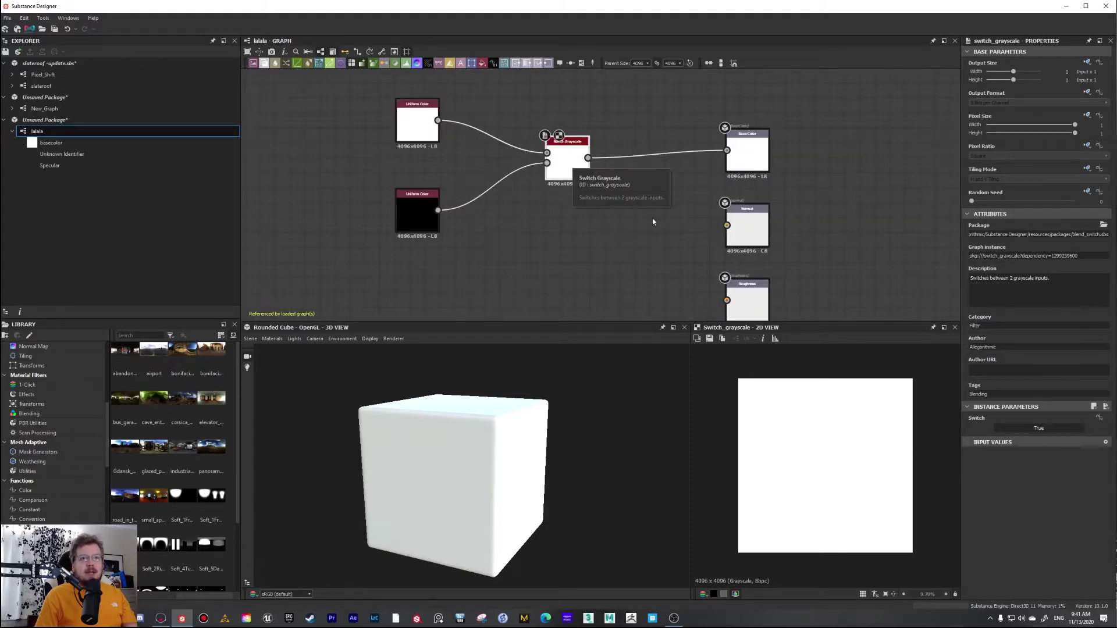
click(1038, 428)
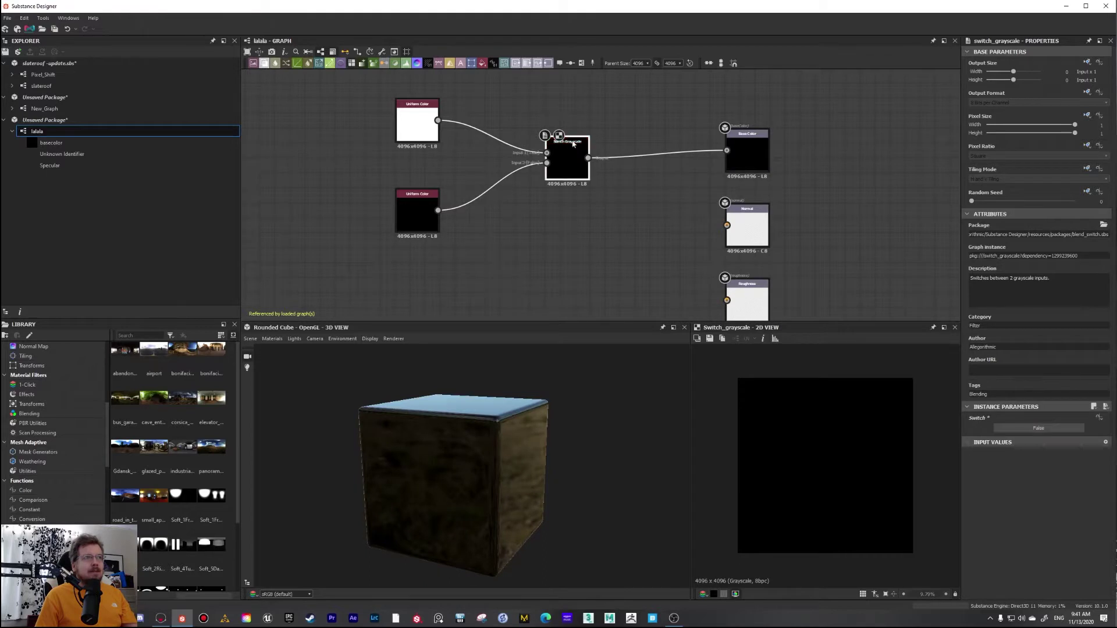
scroll(571, 164, up, 3)
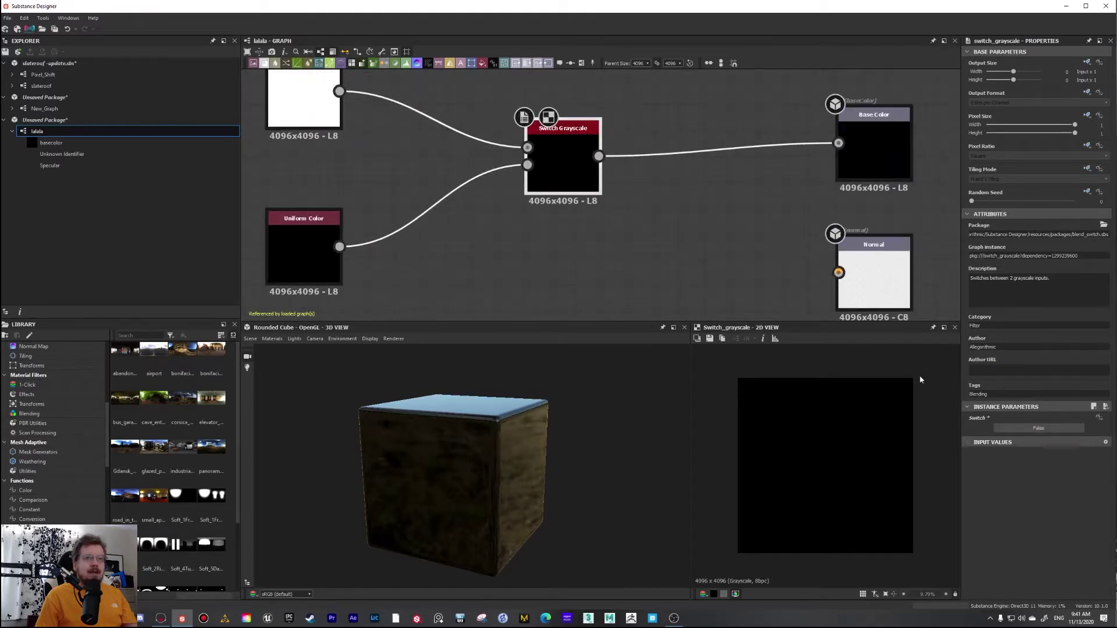
click(1019, 426)
click(1020, 429)
click(1021, 429)
click(1022, 429)
click(1023, 430)
scroll(701, 223, down, 3)
scroll(648, 221, up, 1)
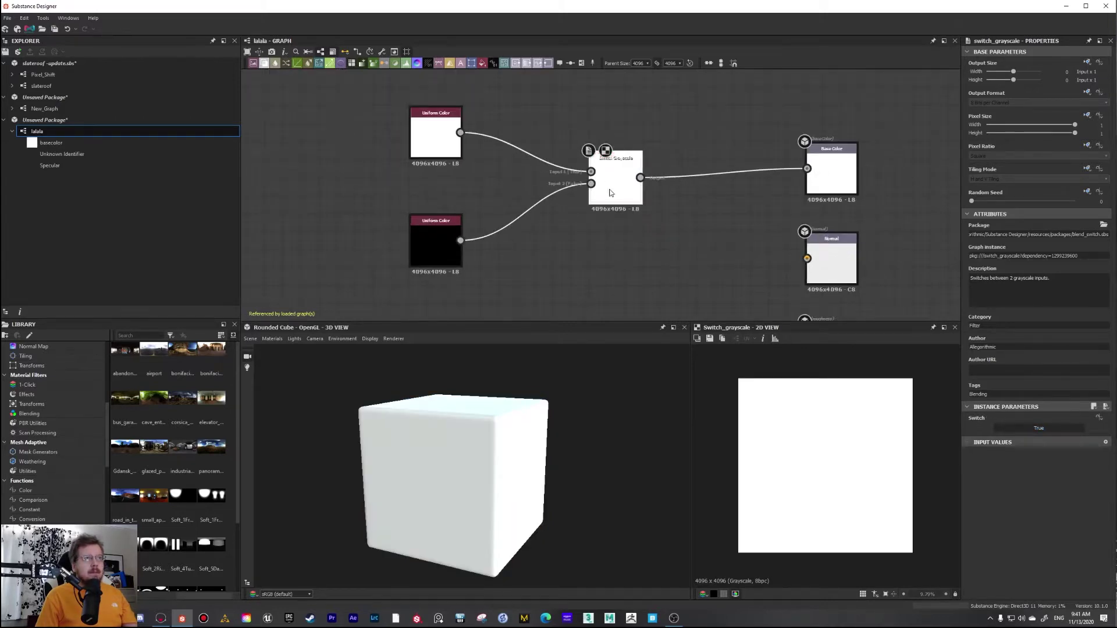
Expose the Switch Grayscale node's Switch parameter as a new graph input named colorswitch.
scroll(591, 175, up, 2)
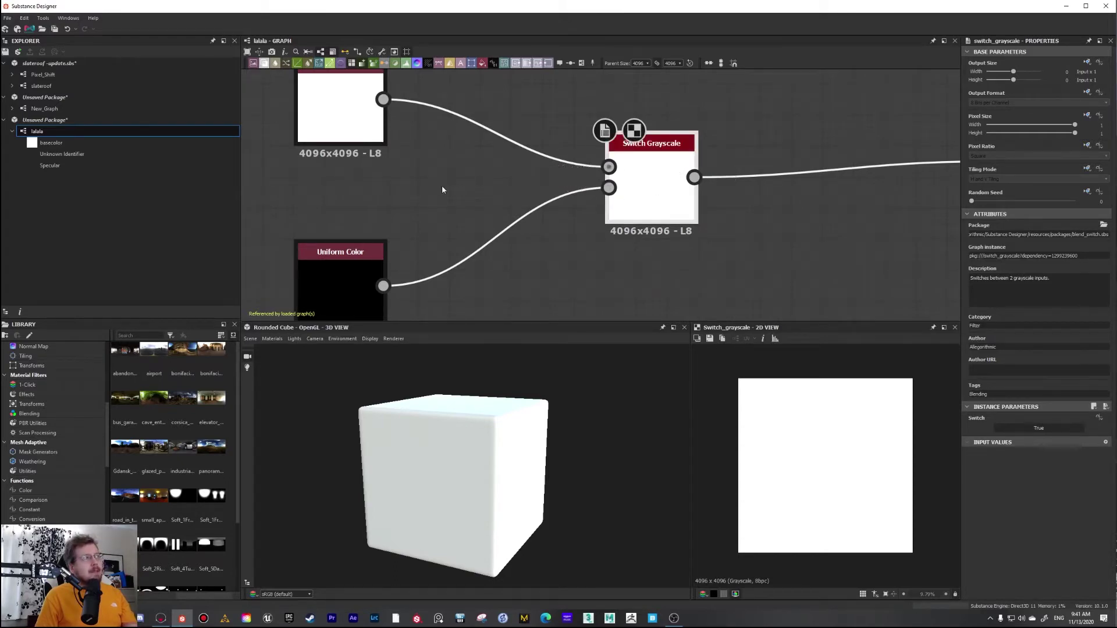
scroll(726, 221, down, 2)
middle_drag(840, 274, 655, 244)
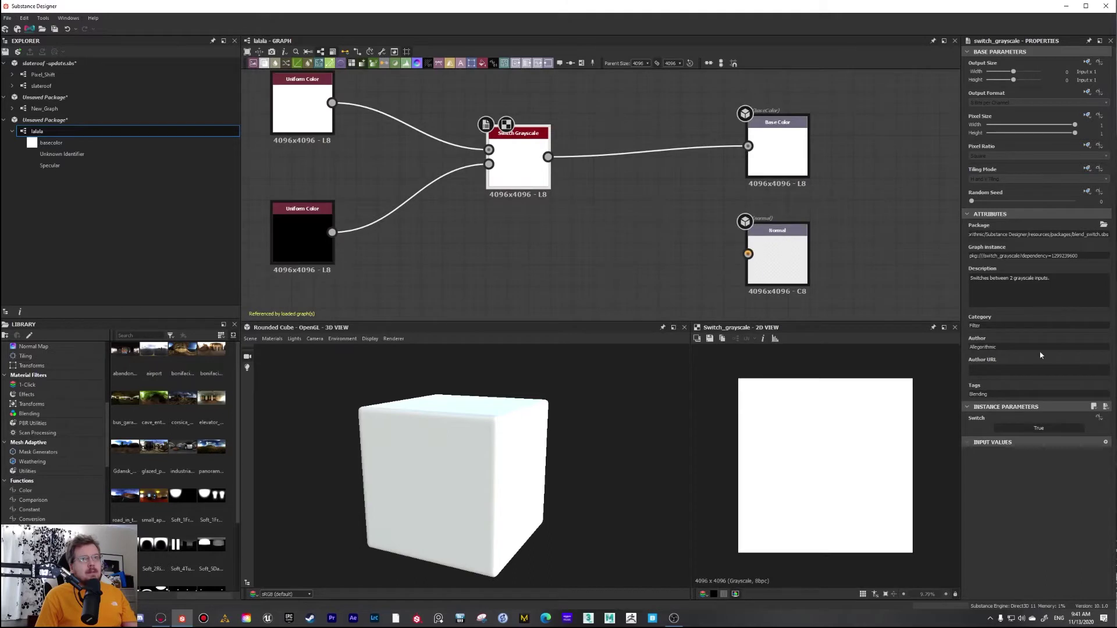
click(1099, 417)
click(1099, 442)
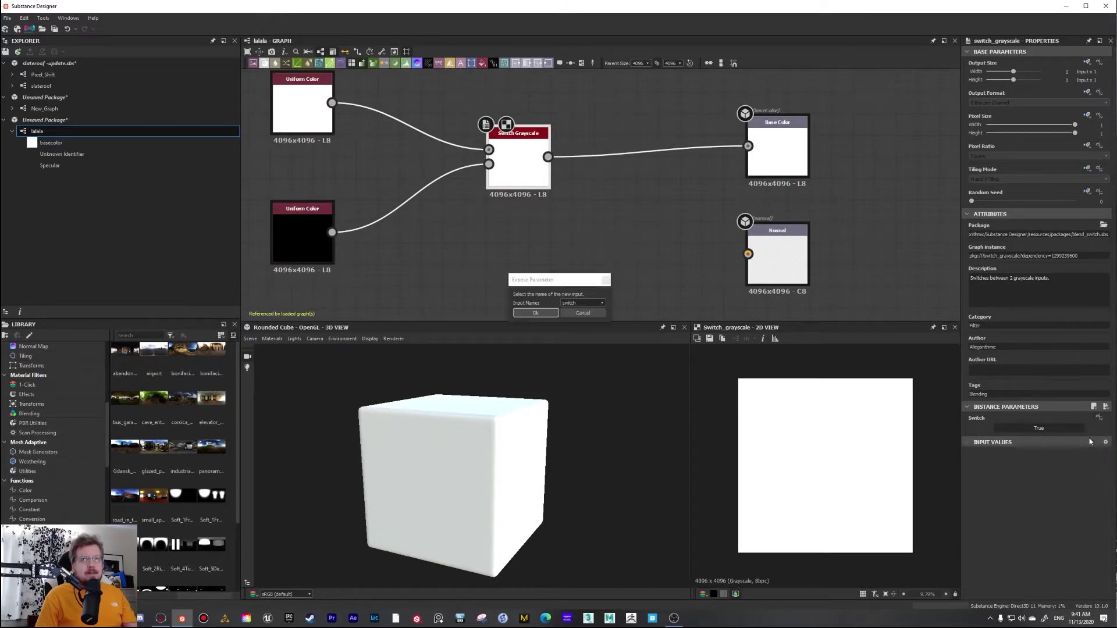
click(595, 309)
click(593, 317)
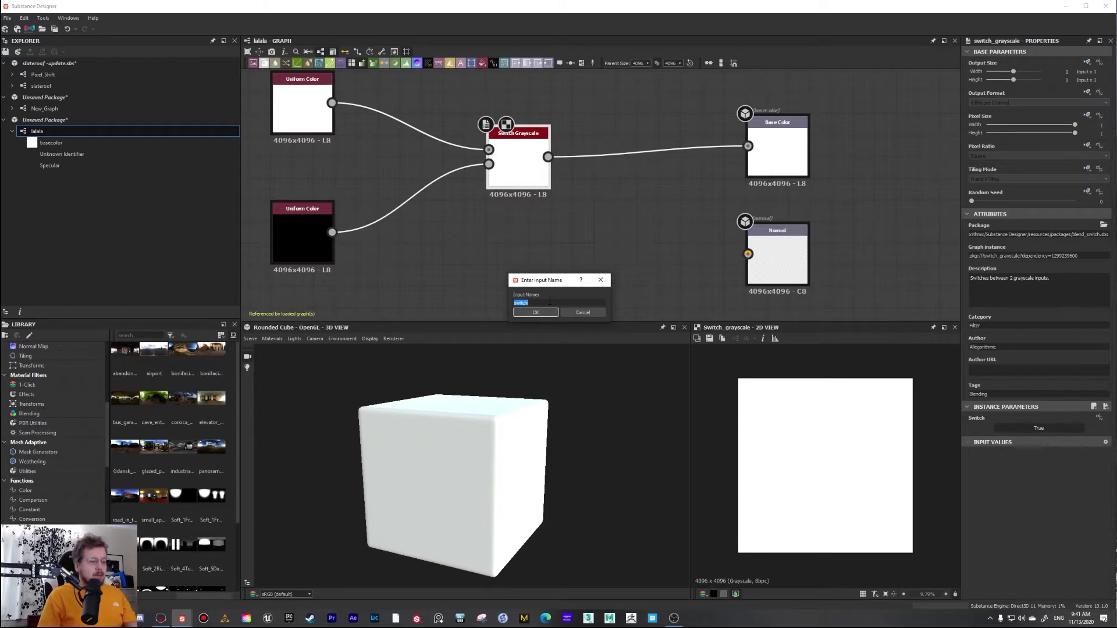
text(colorswit)
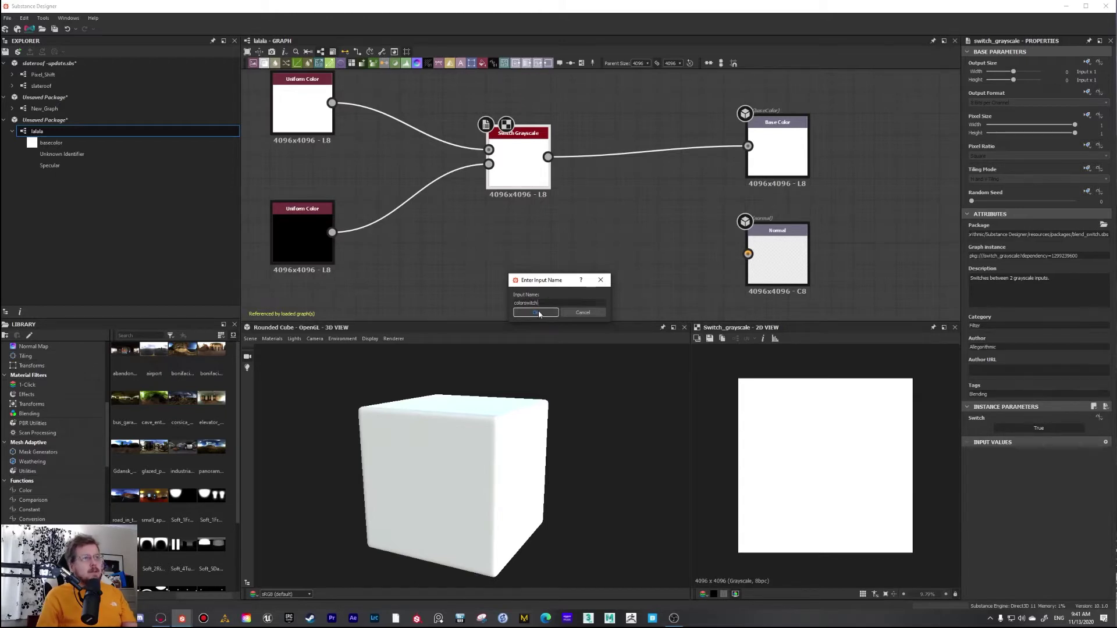
click(535, 312)
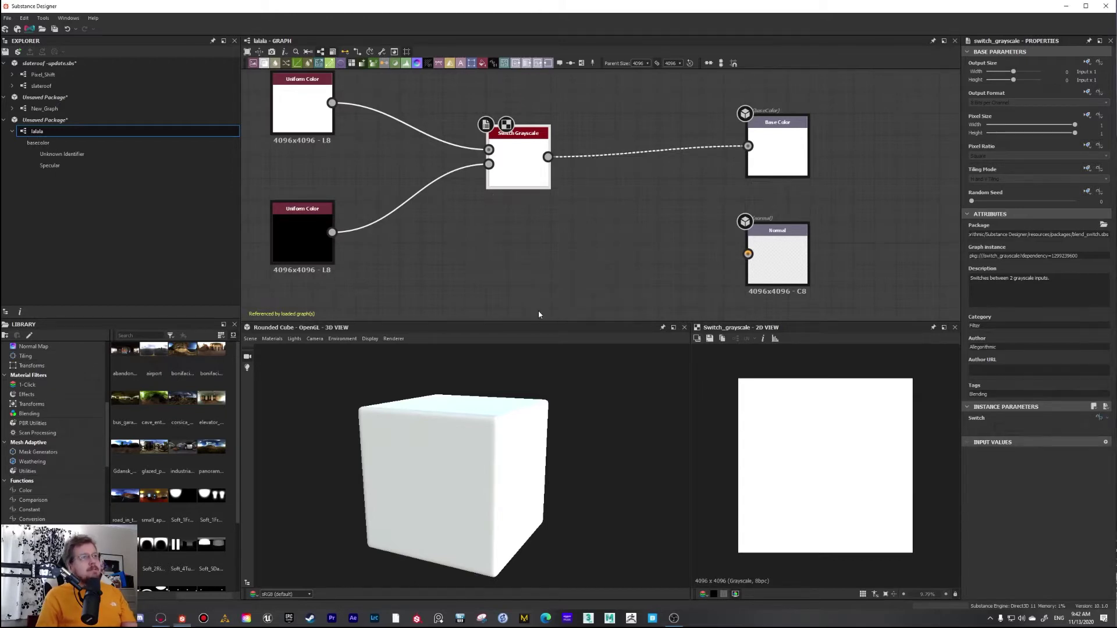
In the lalala graph's input parameters, put the exposed switch in the group Color and set its default to False.
click(35, 132)
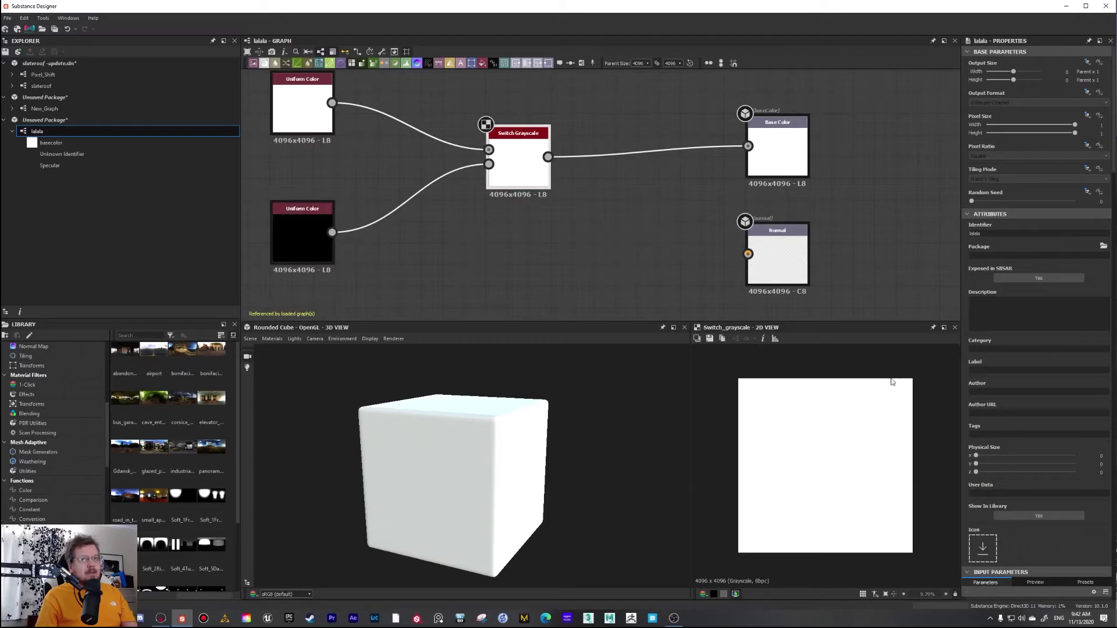
scroll(998, 481, down, 3)
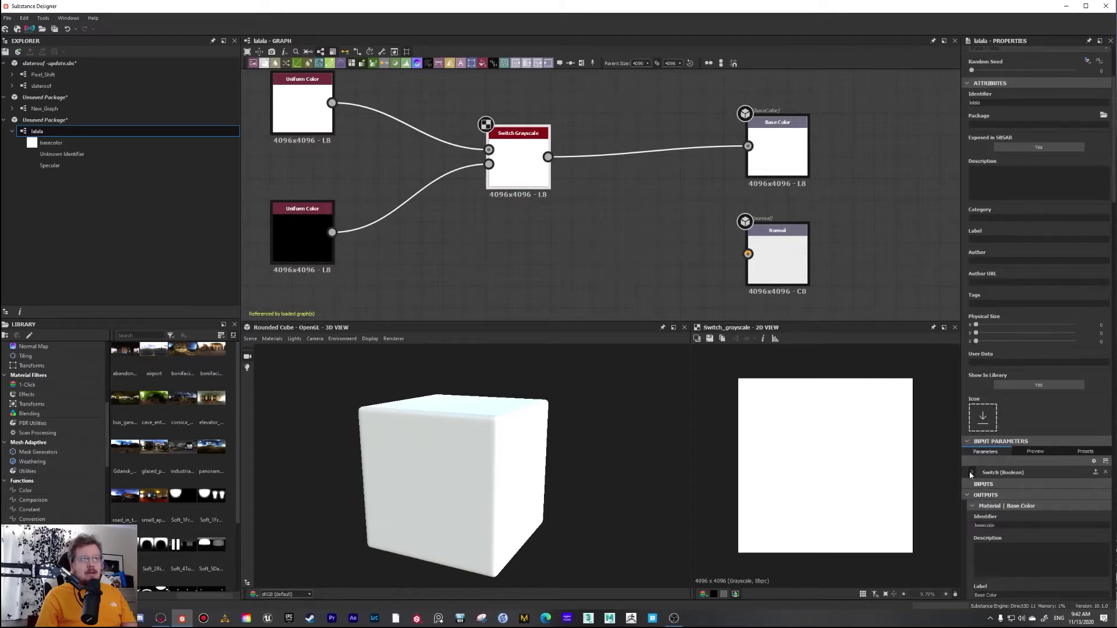
click(985, 474)
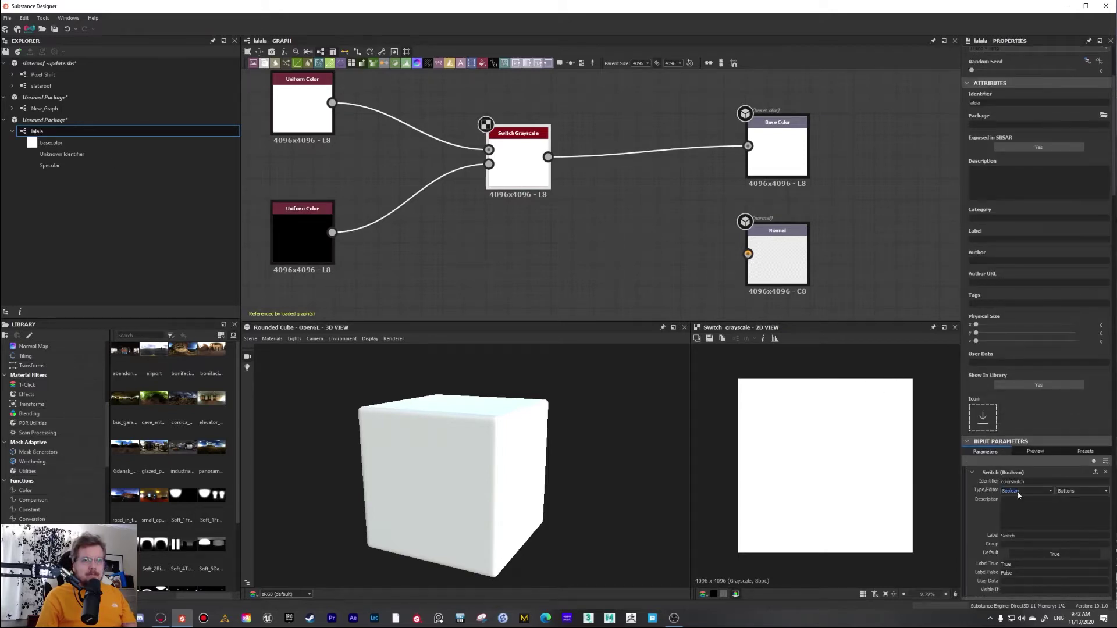
click(1040, 556)
click(1041, 556)
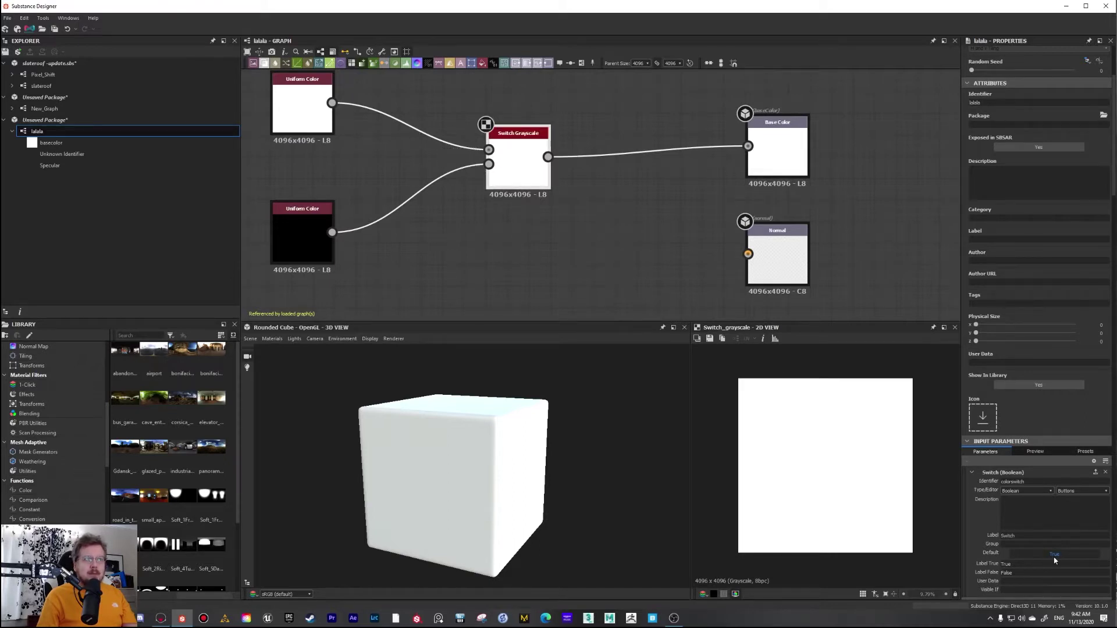
click(1054, 556)
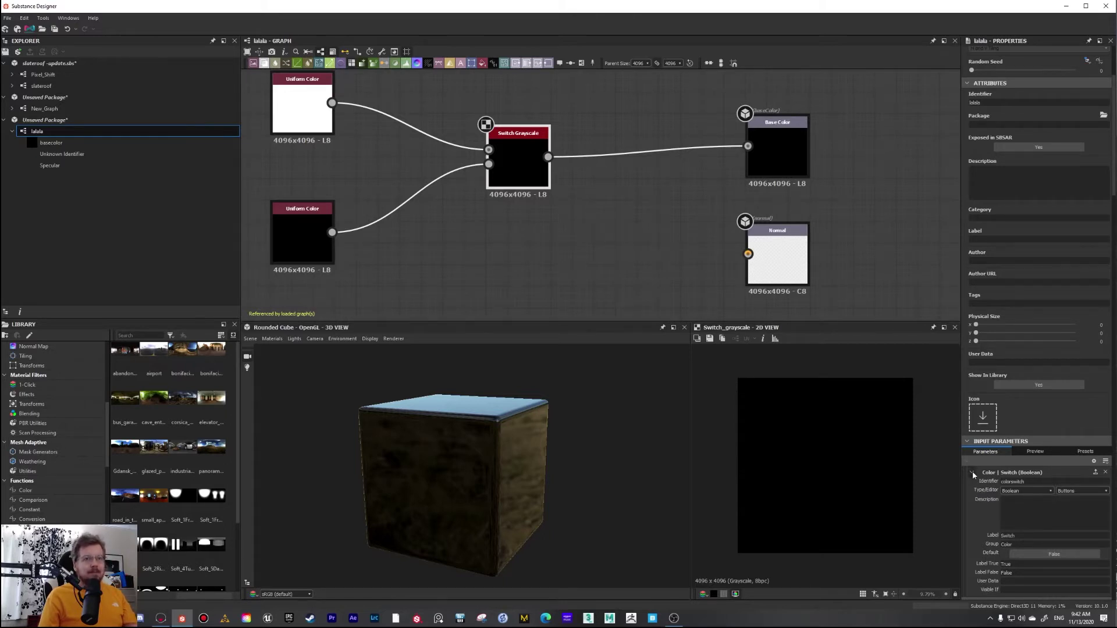
Add a second Switch Grayscale node below the first and drive its Switch parameter with the existing colorswitch input.
scroll(588, 209, down, 3)
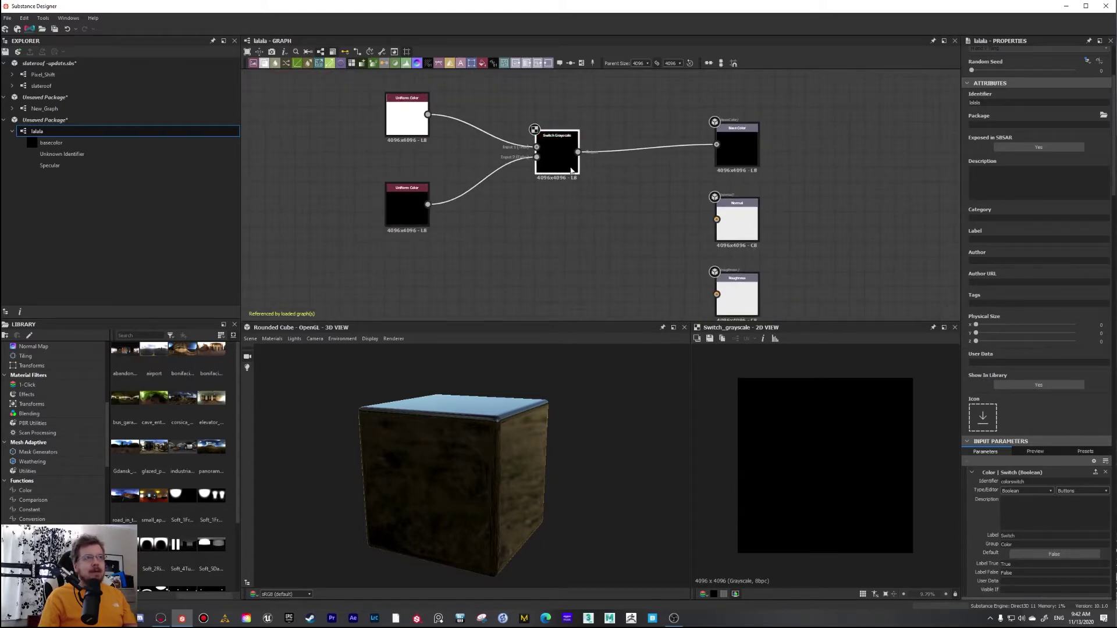
scroll(568, 167, down, 1)
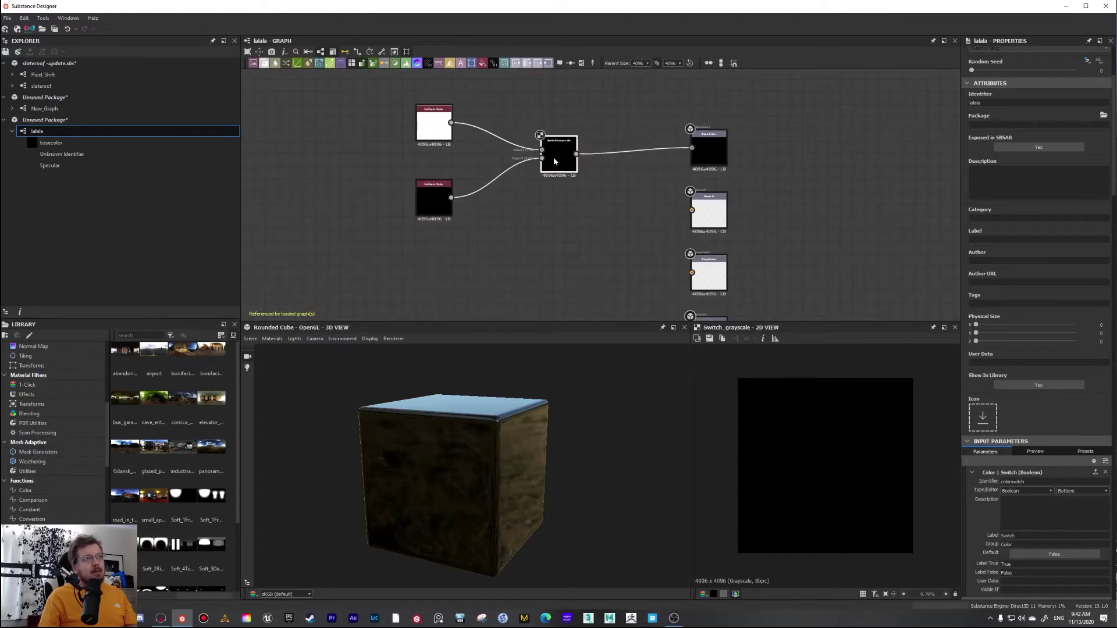
click(560, 153)
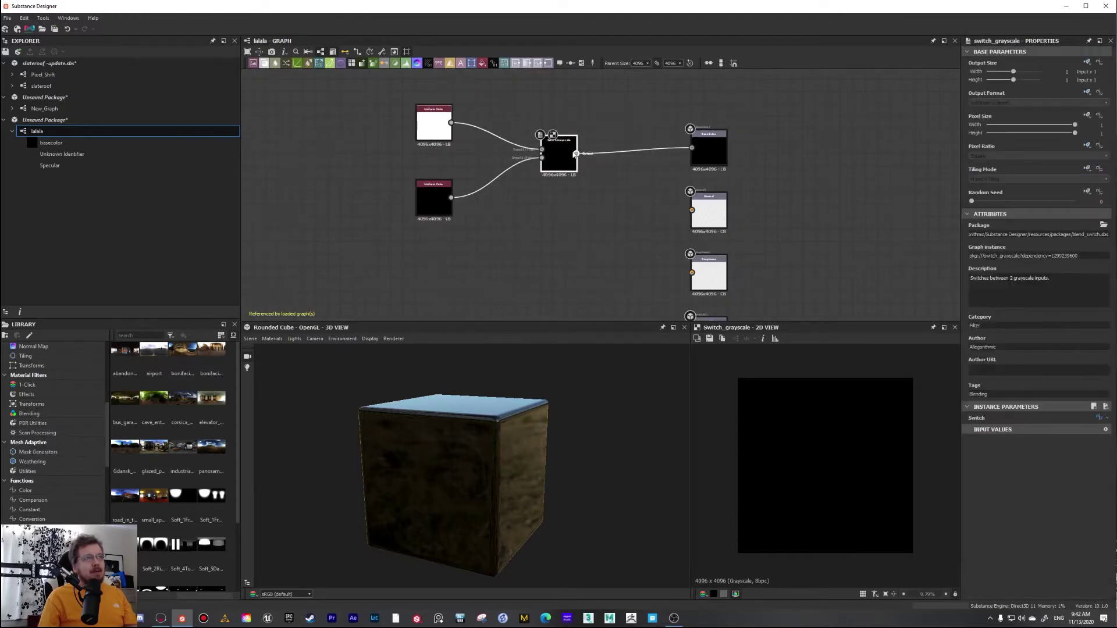
click(559, 206)
key(space)
text(sw)
click(578, 232)
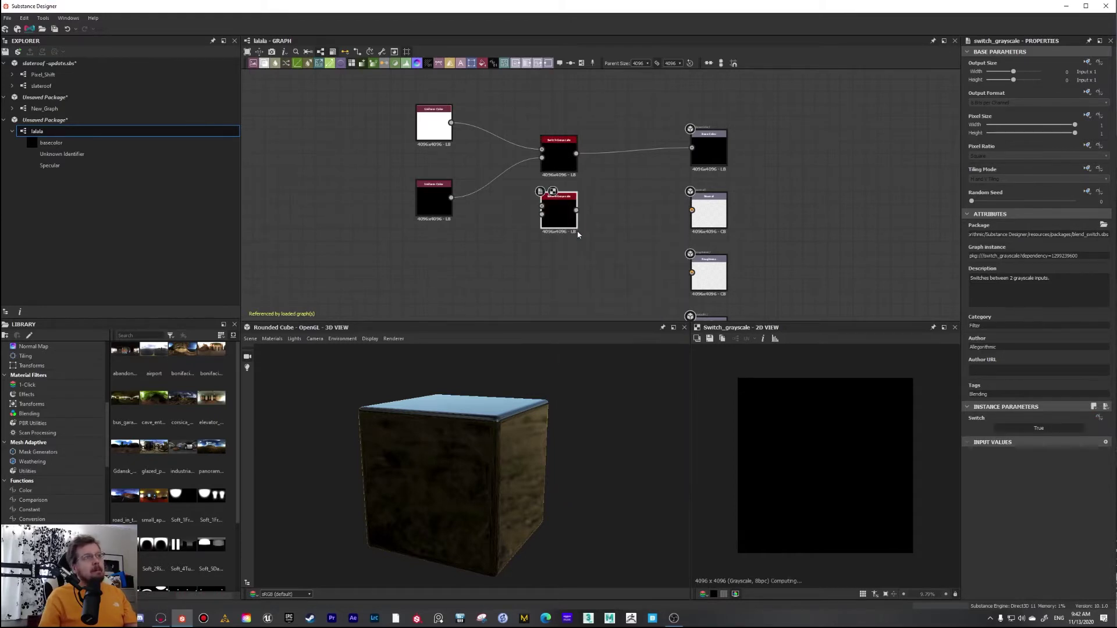
click(1100, 419)
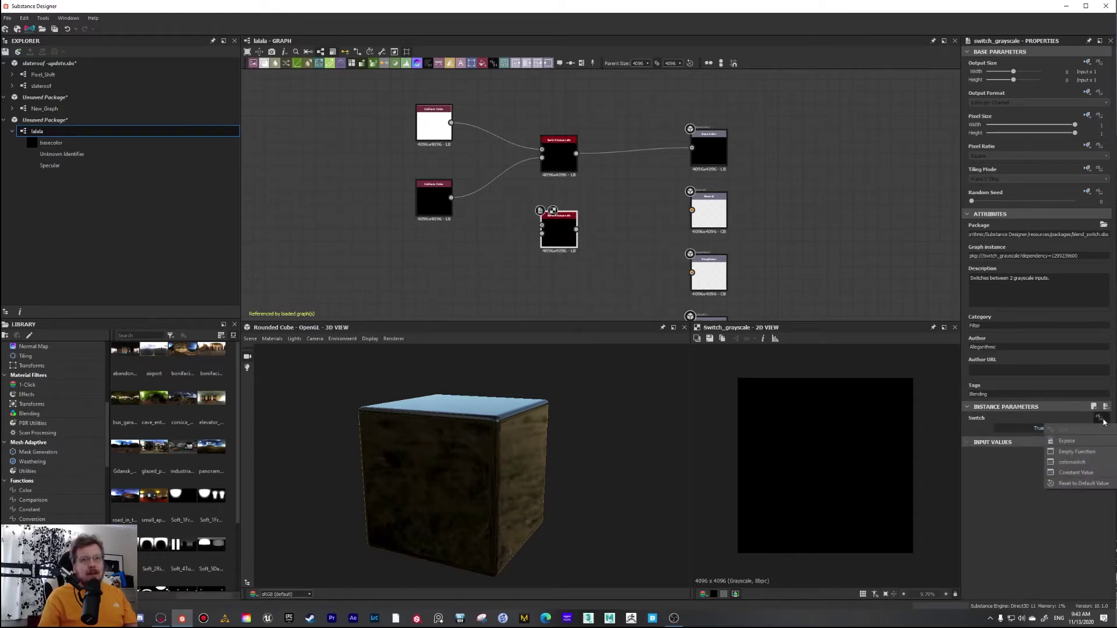
click(1097, 466)
Connect the white and black Uniform Color nodes to the first and second inputs of the lower Switch Grayscale node.
click(428, 200)
drag(393, 142, 541, 233)
drag(451, 122, 542, 225)
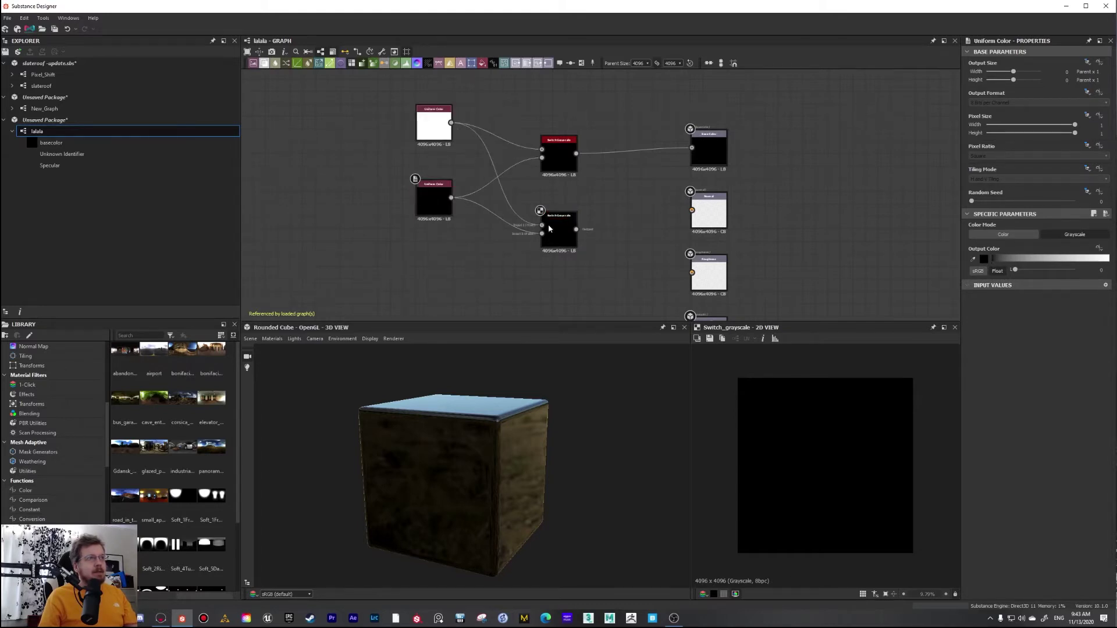
click(549, 224)
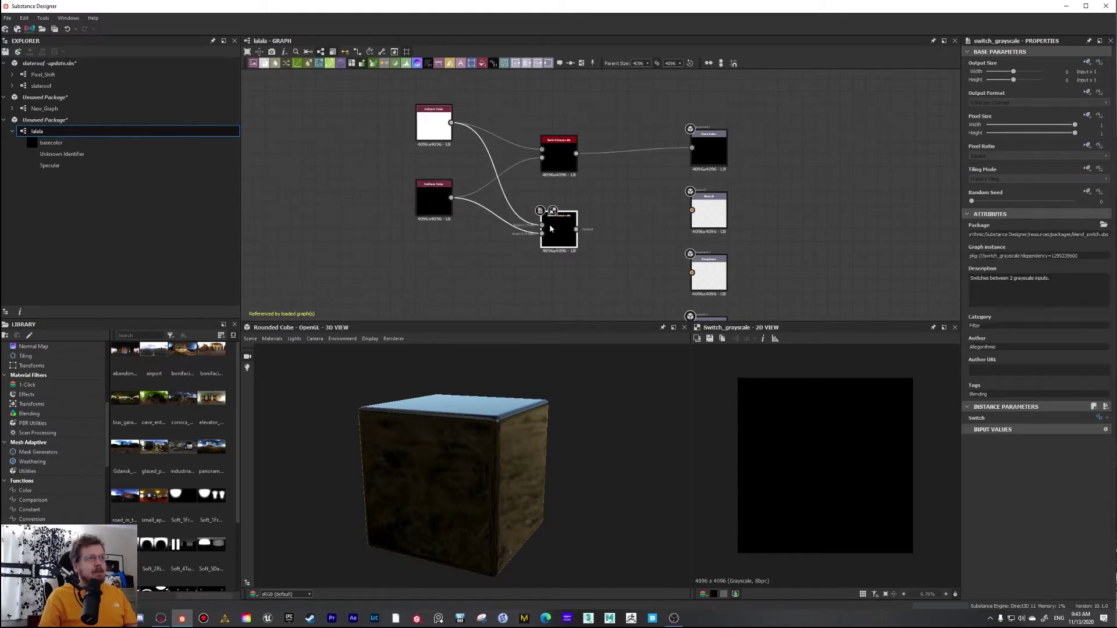
Toggle the default of the lalala graph's Color switch parameter repeatedly between True and False, ending on False.
click(79, 134)
scroll(979, 526, down, 3)
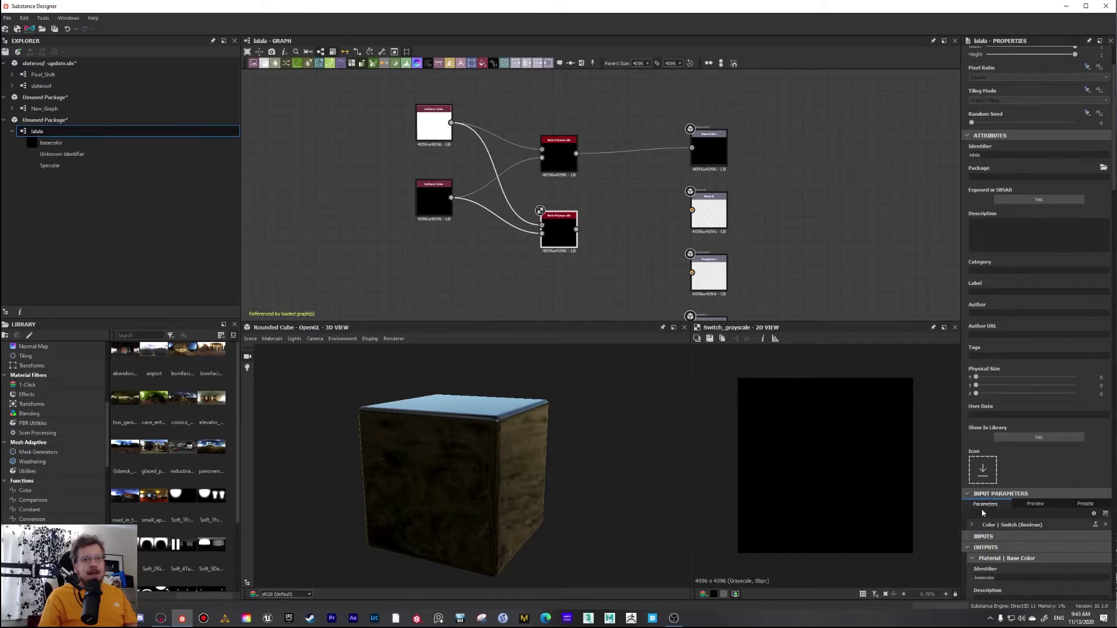
click(979, 525)
scroll(1024, 553, down, 1)
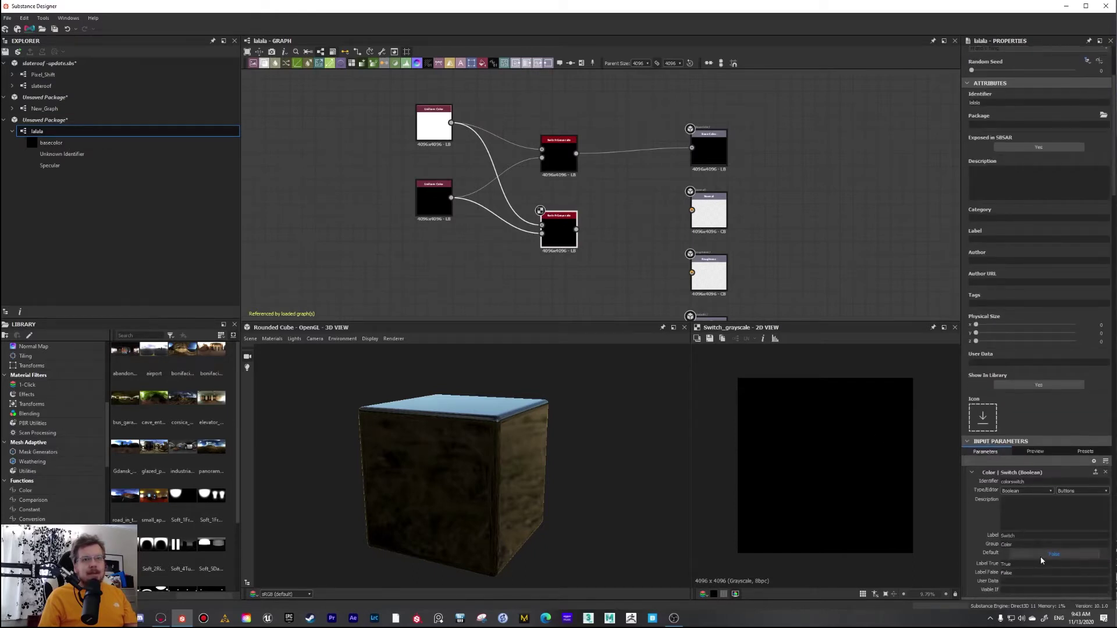
click(1040, 556)
click(1040, 556)
click(1040, 556)
click(1040, 556)
click(1040, 556)
click(1071, 554)
click(1072, 554)
click(1072, 554)
click(1071, 554)
click(1071, 554)
click(1071, 554)
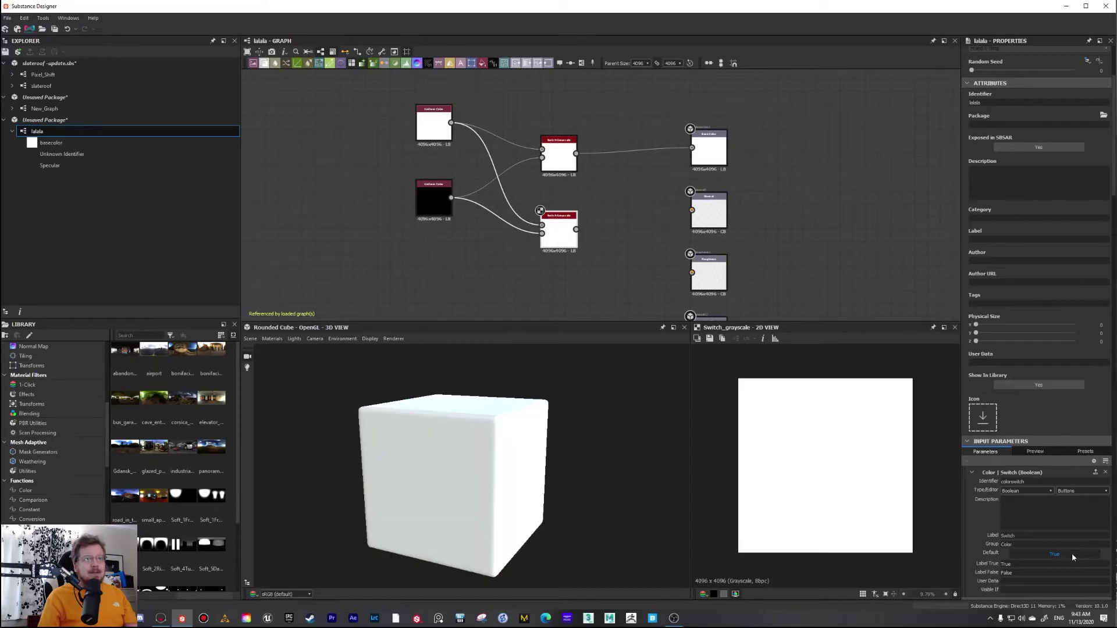
click(1072, 553)
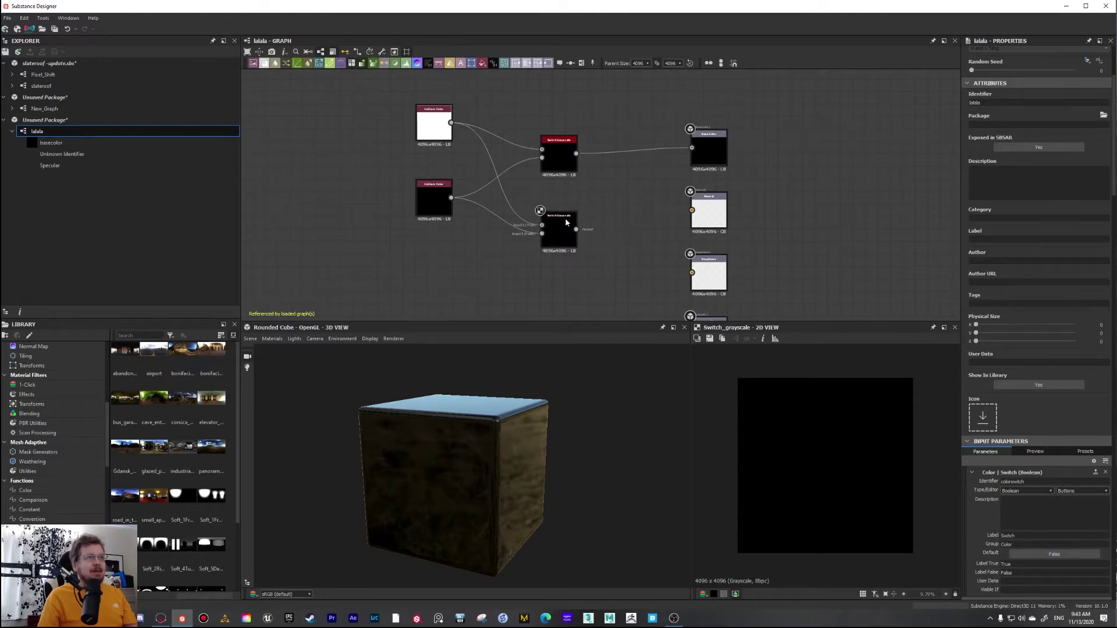
Delete the lower Switch Grayscale node from the graph.
drag(562, 222, 551, 210)
key(Delete)
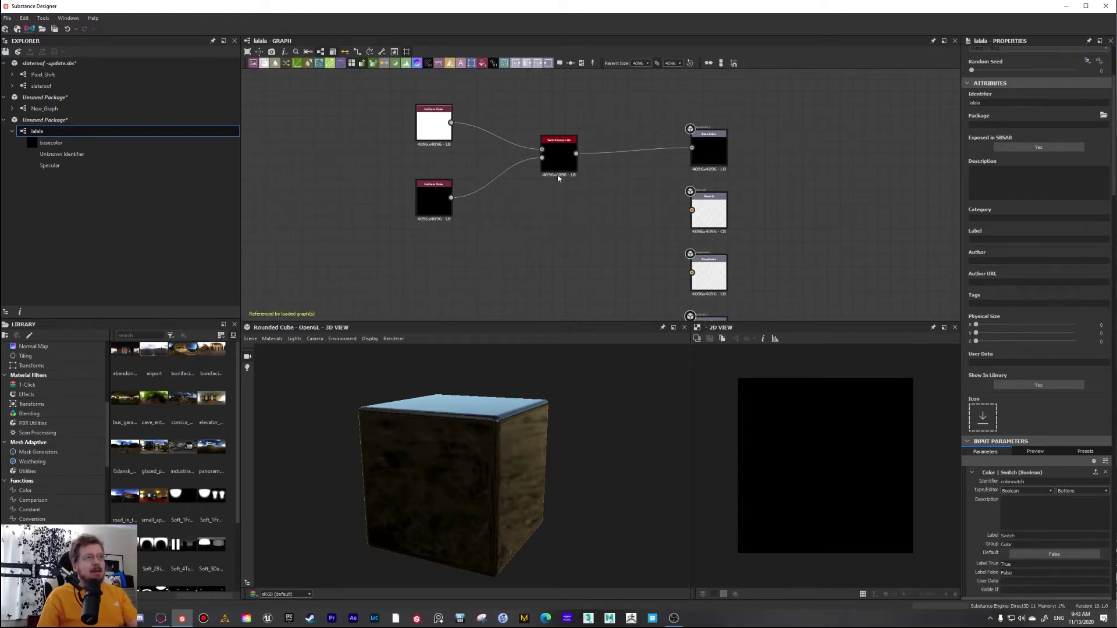
key(f)
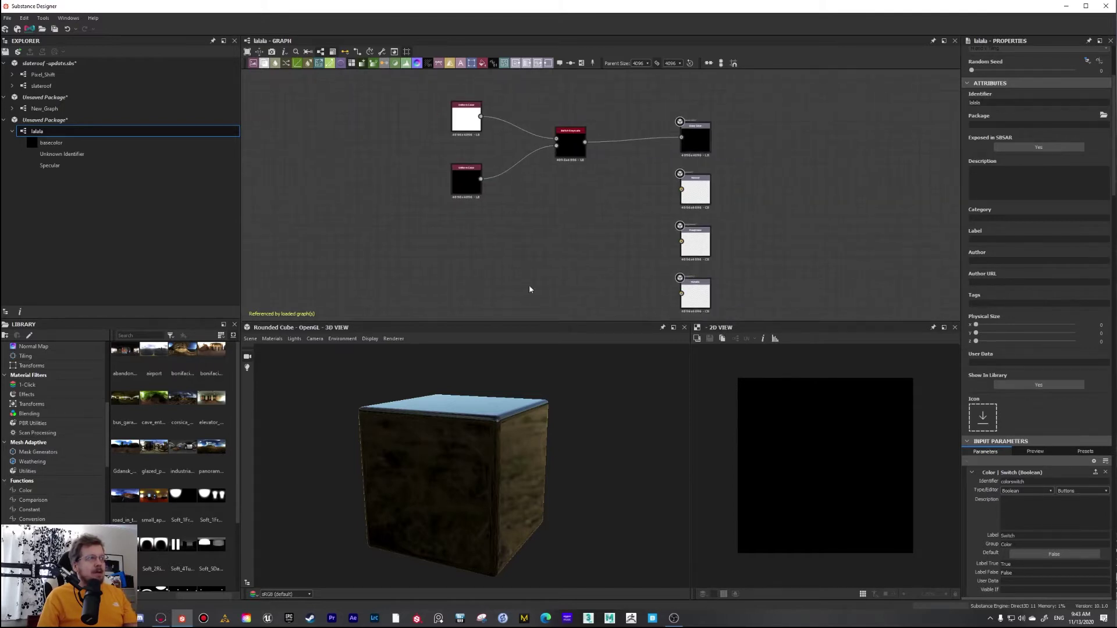
Move the remaining Switch Grayscale node slightly upward in the graph.
click(569, 140)
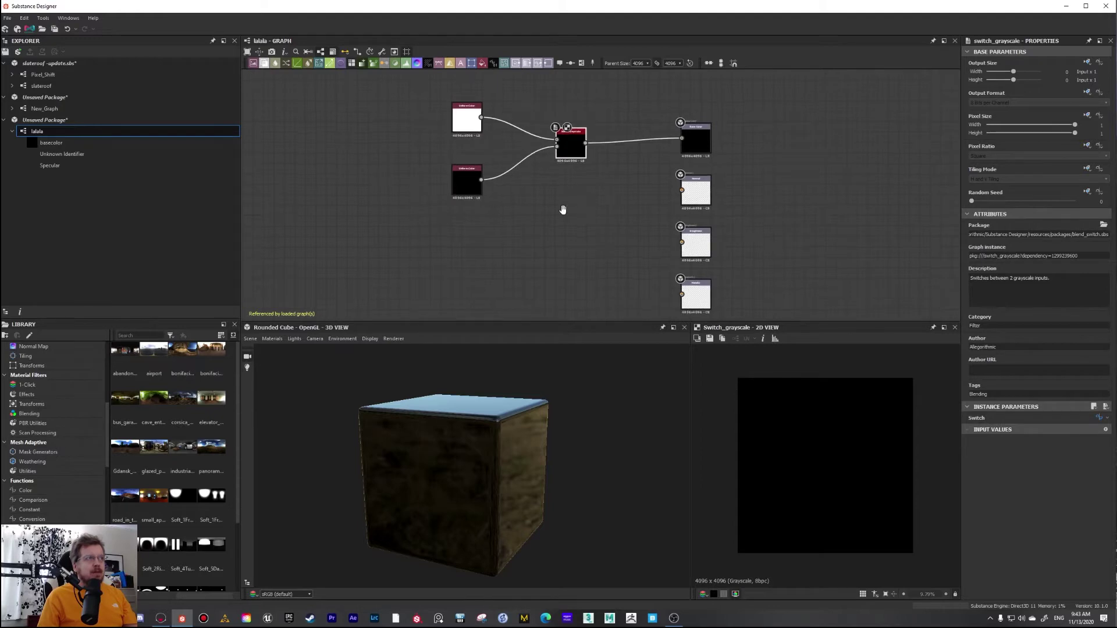
middle_drag(561, 213, 531, 222)
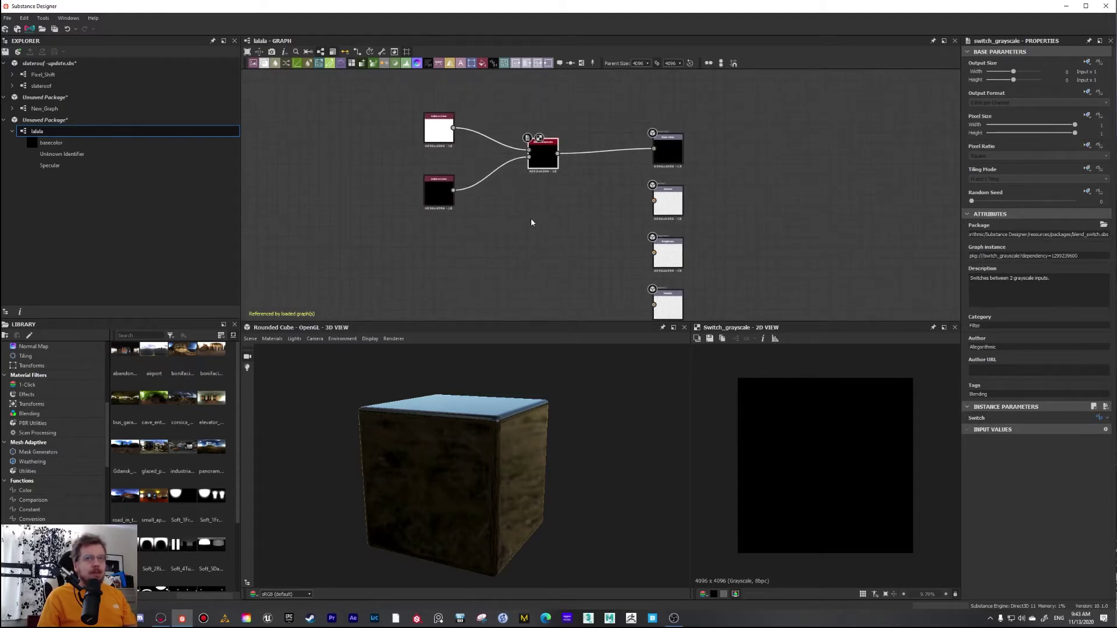
drag(536, 155, 546, 144)
Insert the slateroof graph as a node below the Uniform Color nodes and use the compact material link mode.
scroll(562, 201, down, 4)
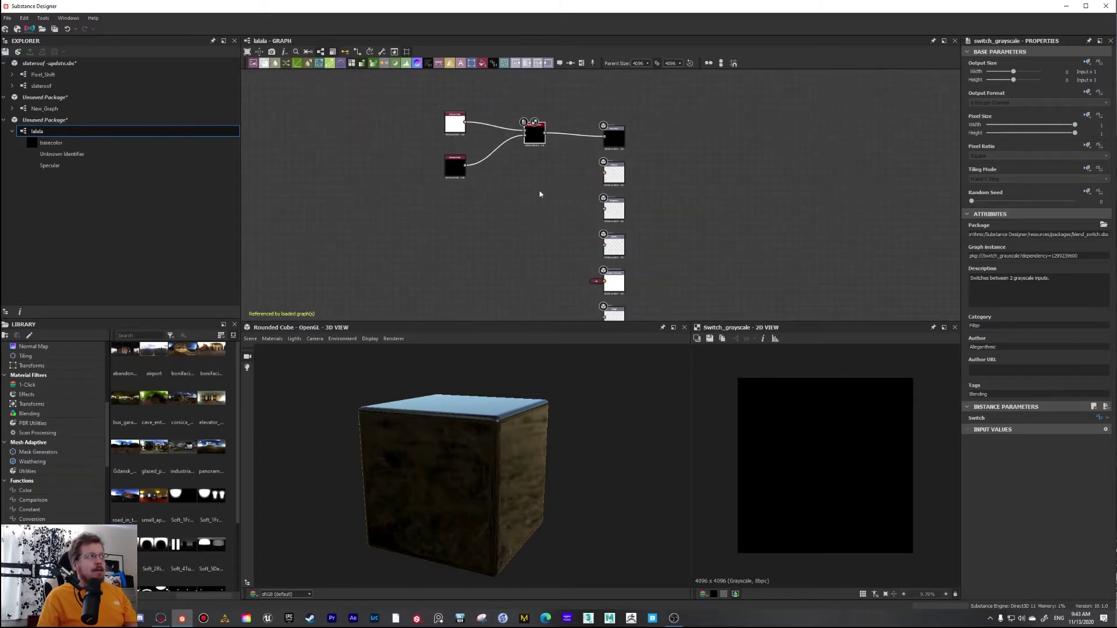
middle_drag(546, 198, 637, 202)
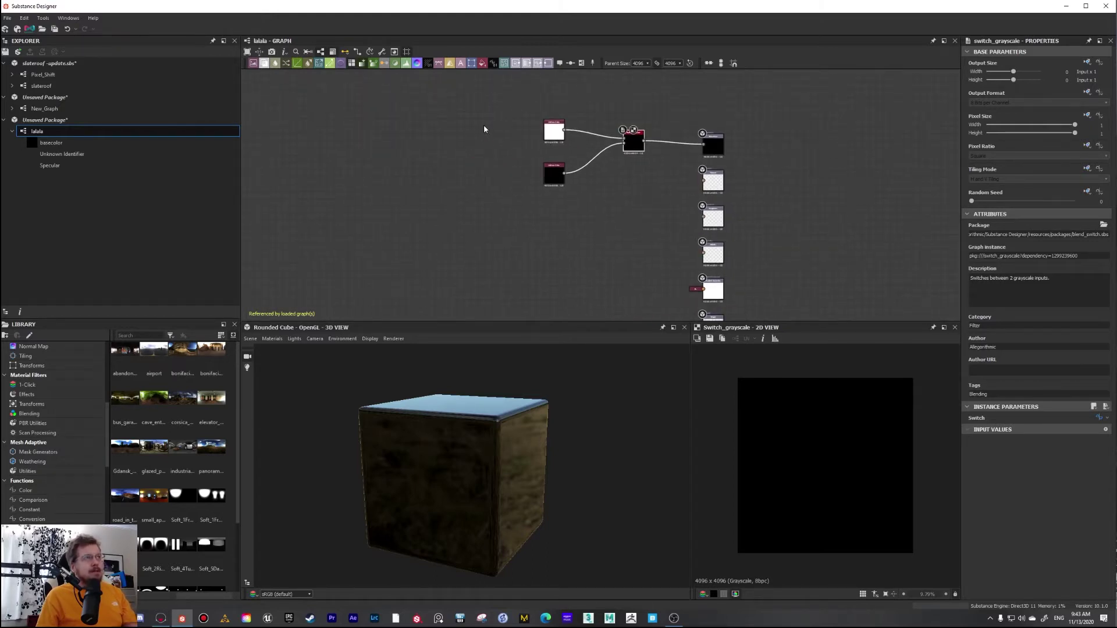
drag(41, 85, 575, 274)
scroll(574, 274, up, 2)
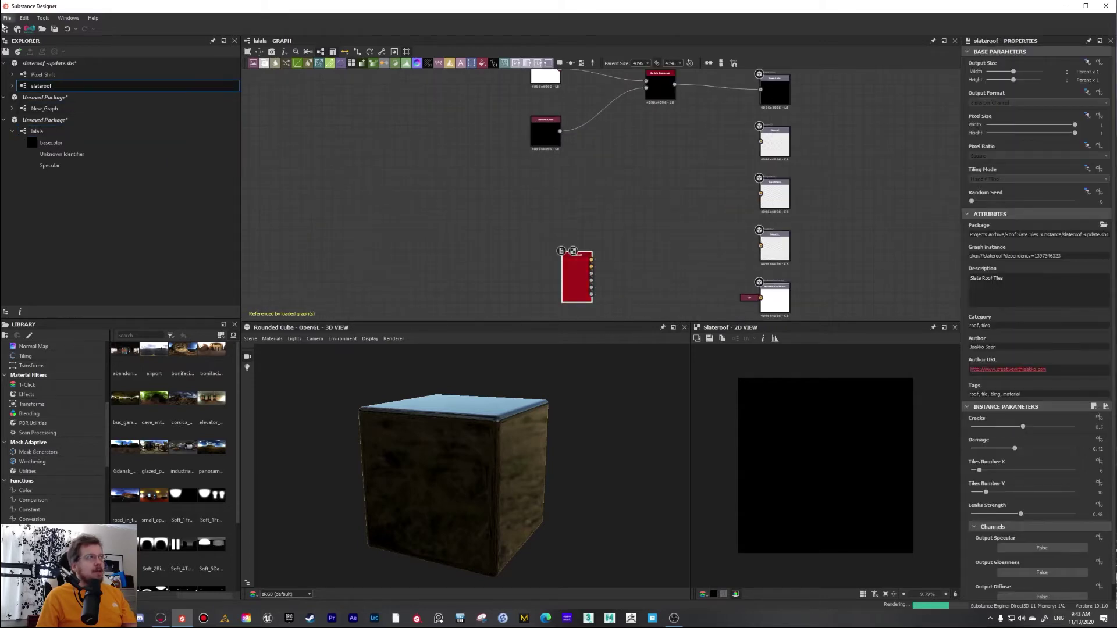
key(3)
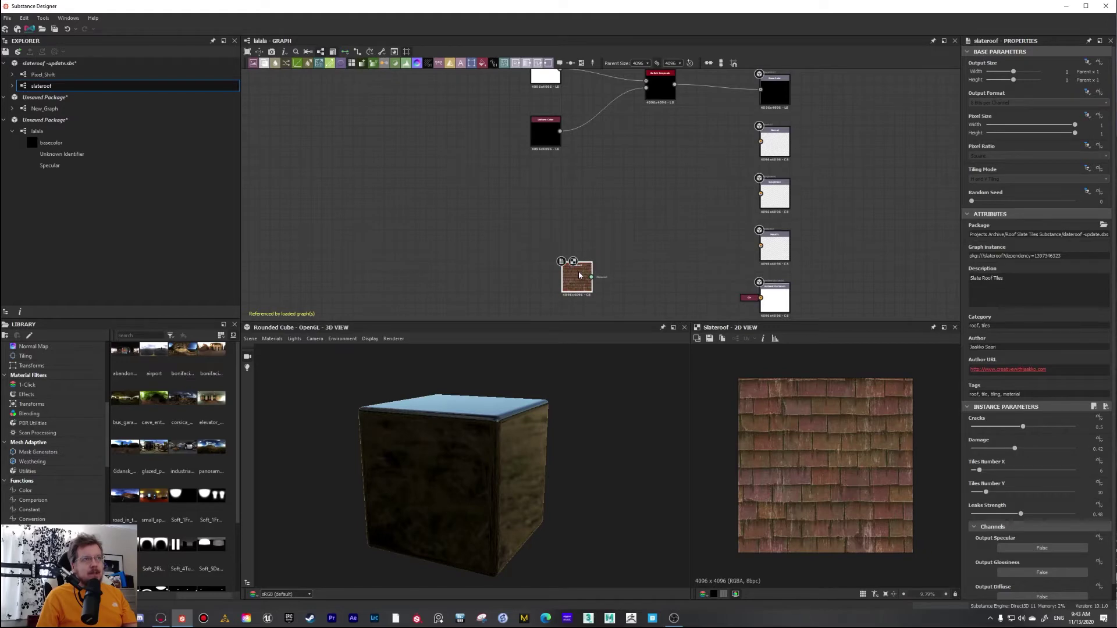
Return the graph to the standard link mode and move the slateroof node slightly up and to the left.
scroll(578, 275, up, 2)
key(1)
middle_drag(579, 275, 509, 219)
scroll(524, 236, up, 2)
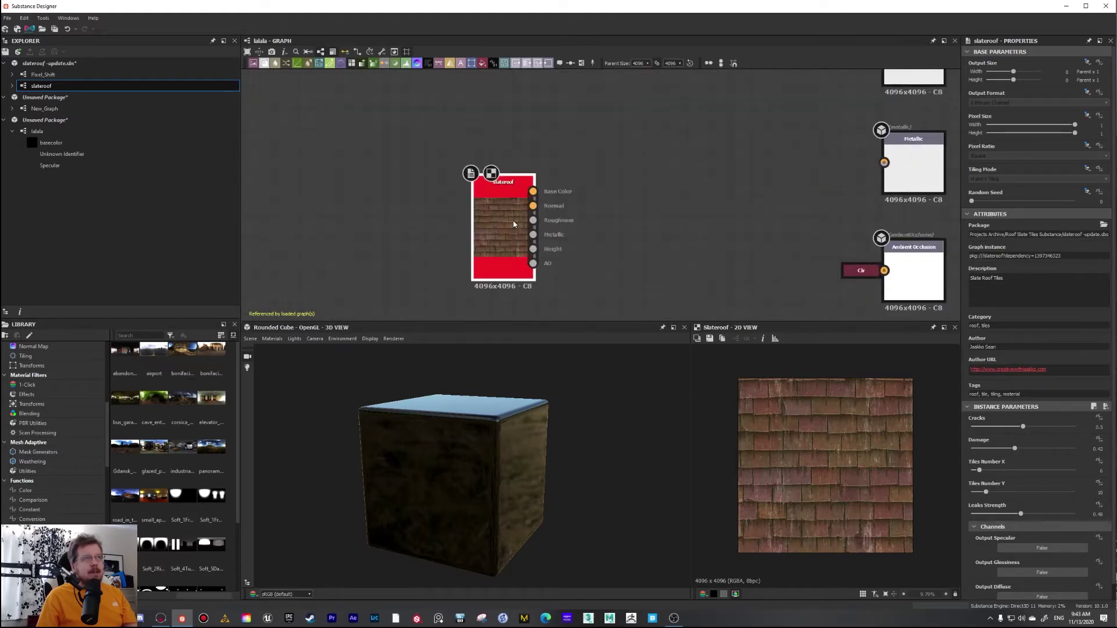
scroll(988, 562, down, 1)
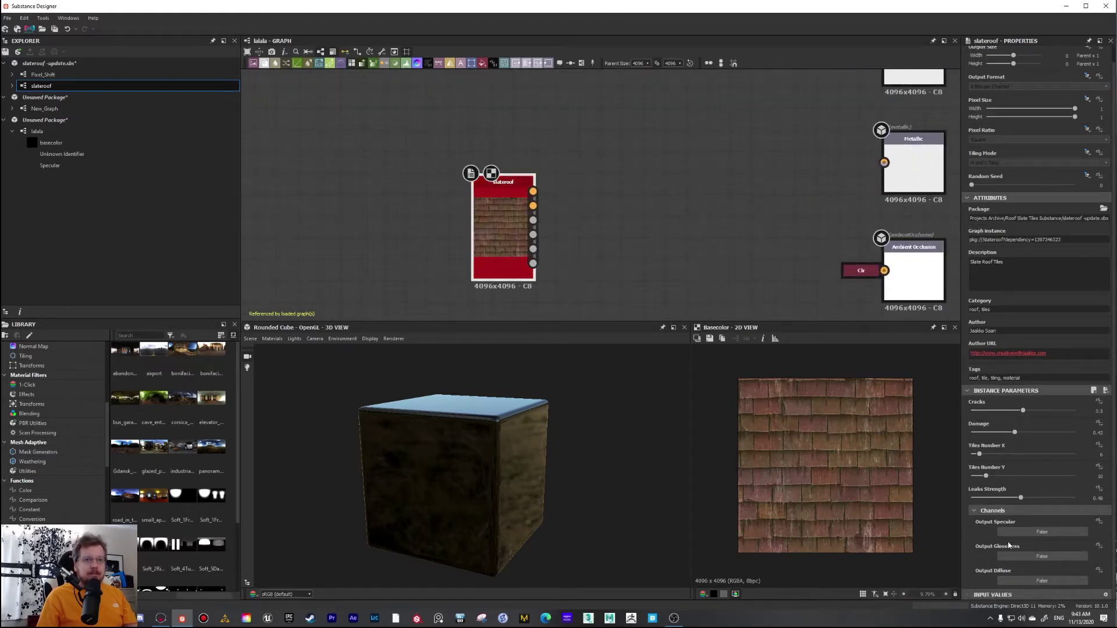
drag(500, 233, 479, 222)
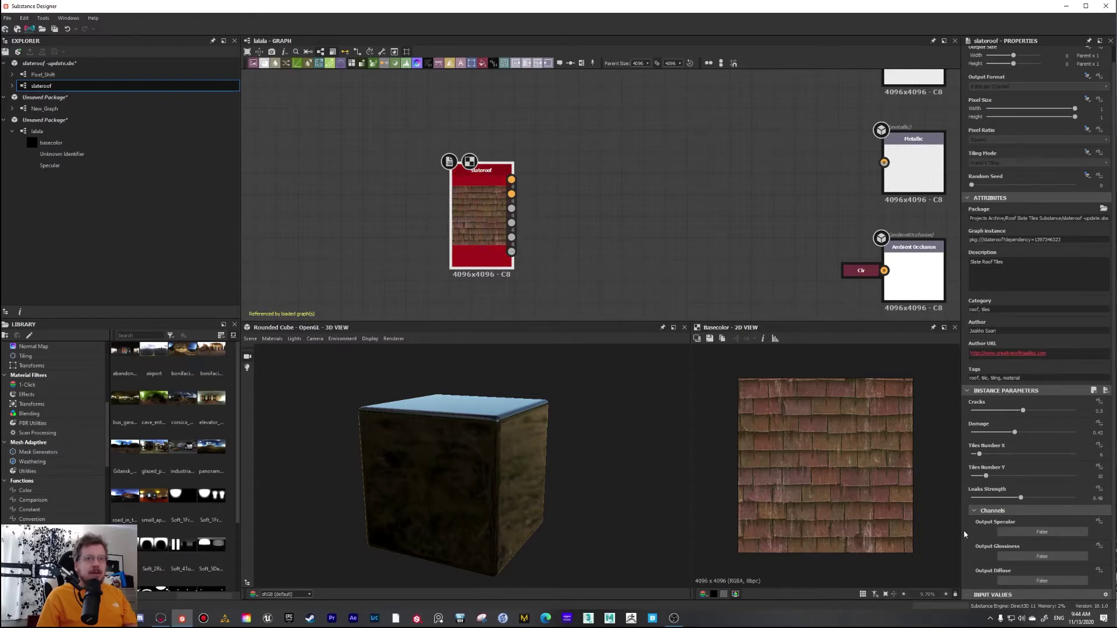
drag(480, 213, 455, 208)
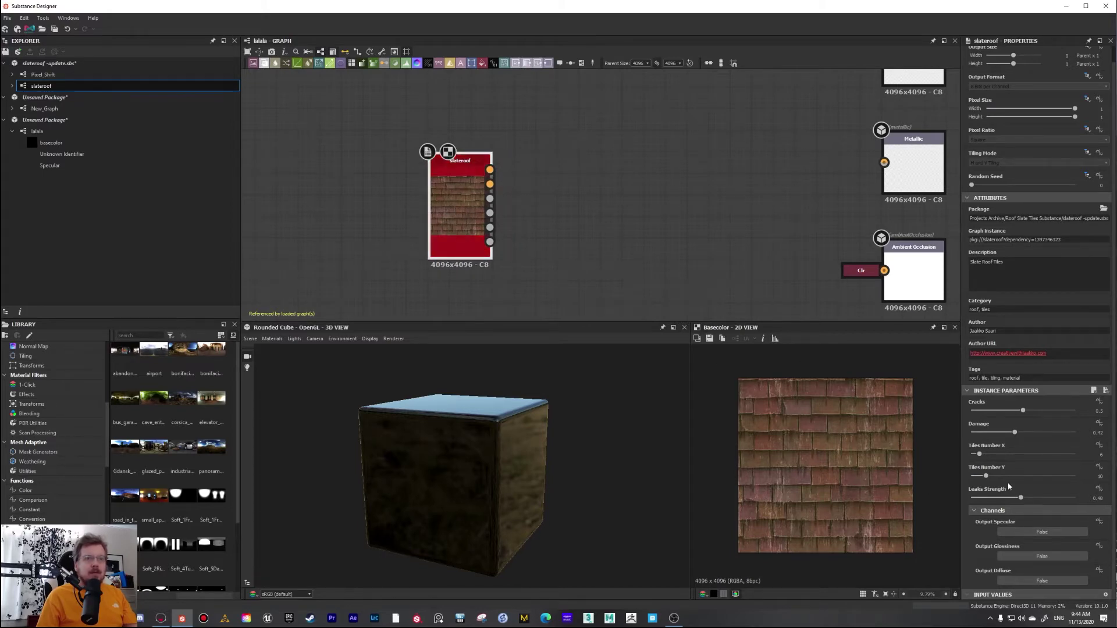
Set Output Specular, Output Glossiness and Output Diffuse to True on the slateroof node.
click(1031, 532)
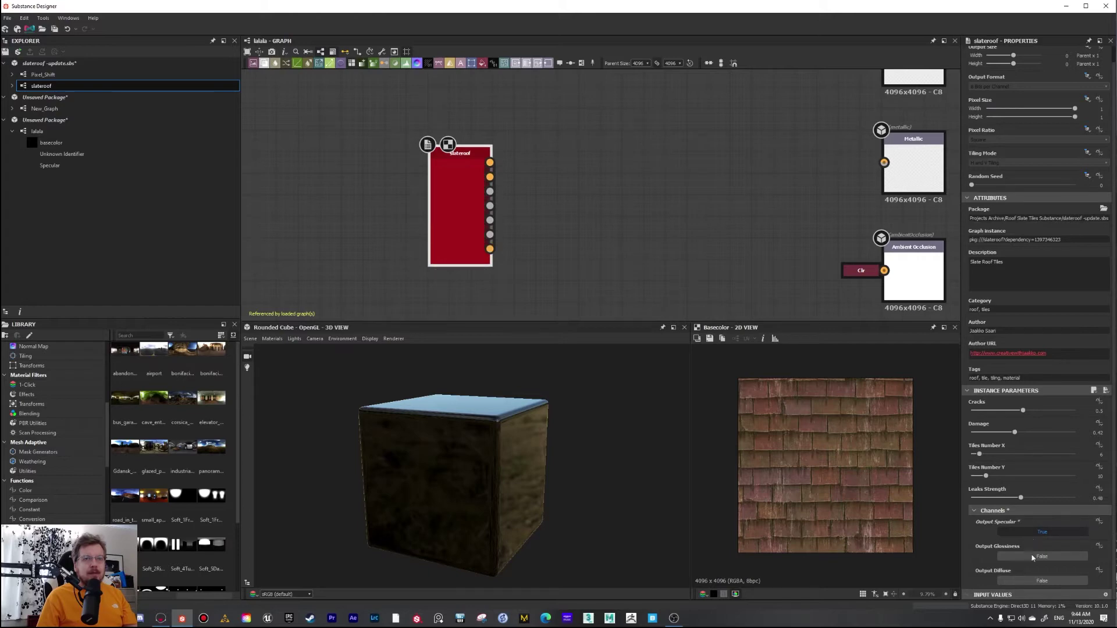
click(1032, 557)
click(1034, 582)
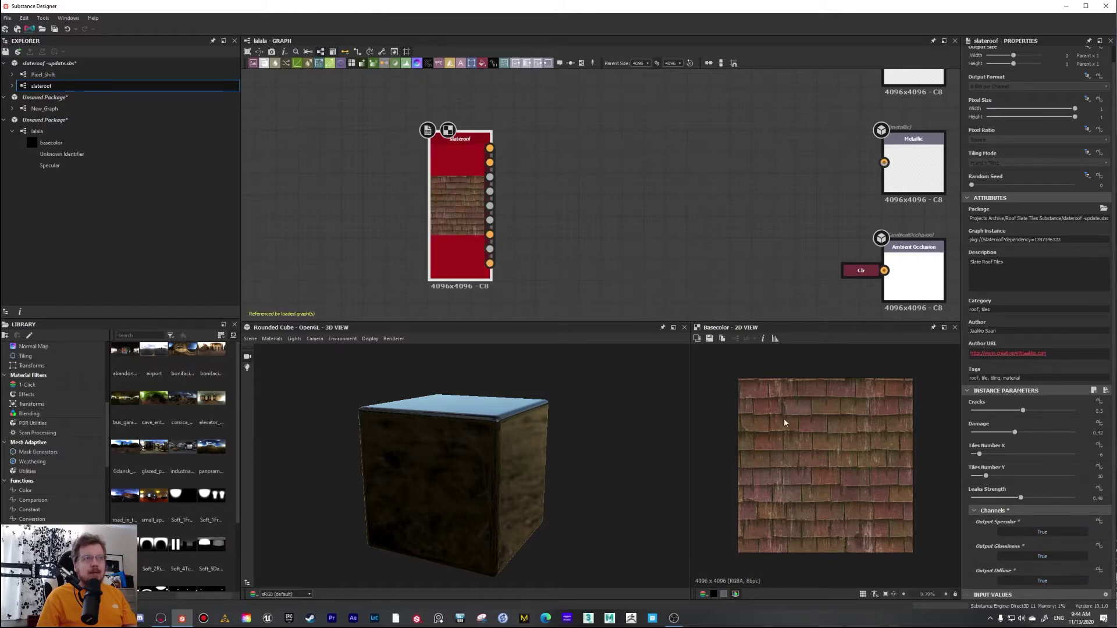
scroll(483, 233, up, 2)
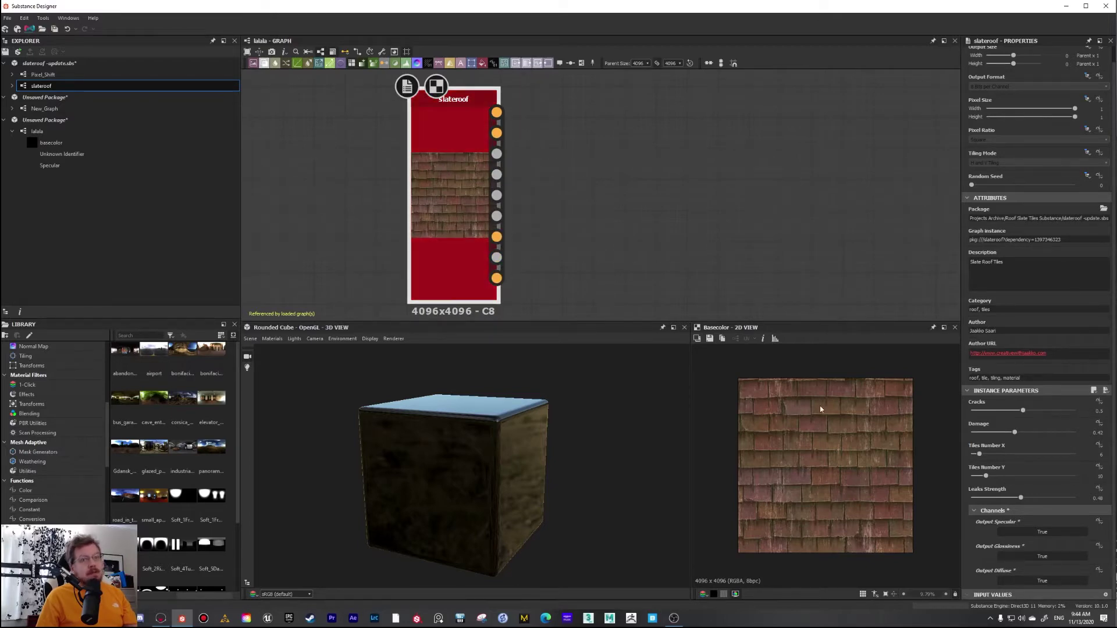
Set the slateroof node's Output Specular and Output Glossiness to False and shift the node slightly in the graph.
click(1068, 534)
click(1070, 557)
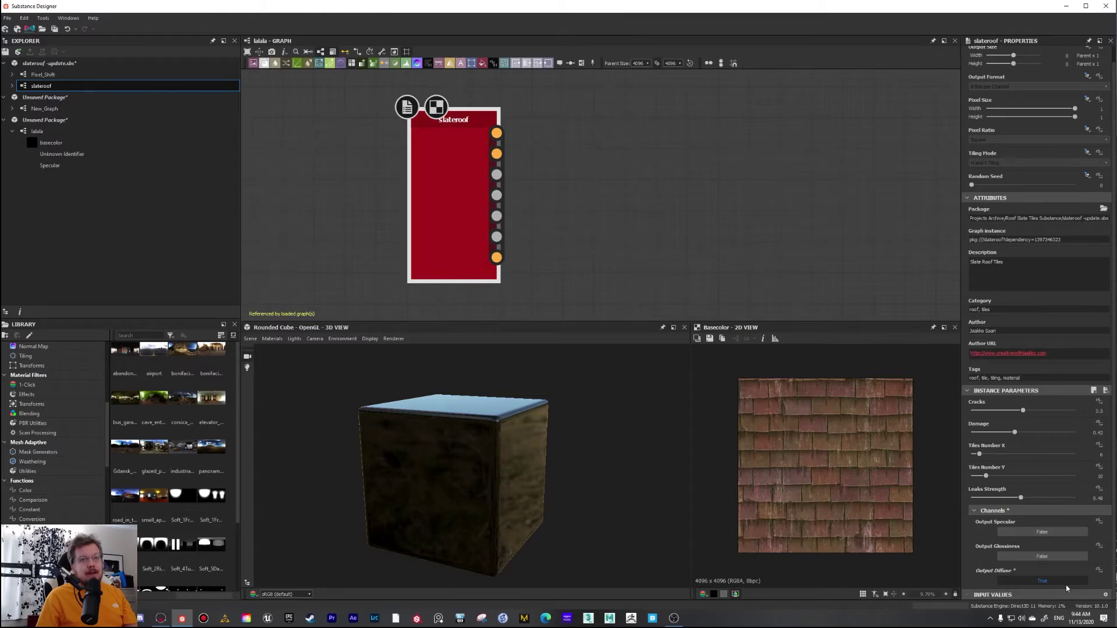
scroll(449, 190, down, 3)
scroll(449, 190, down, 3)
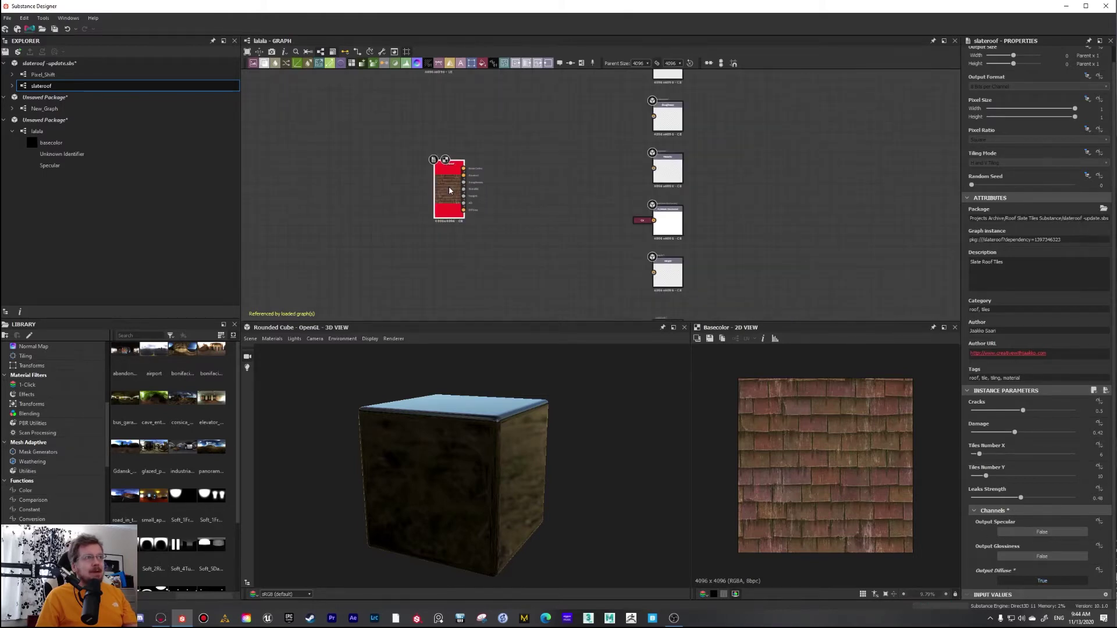
middle_drag(444, 201, 463, 222)
drag(464, 222, 444, 210)
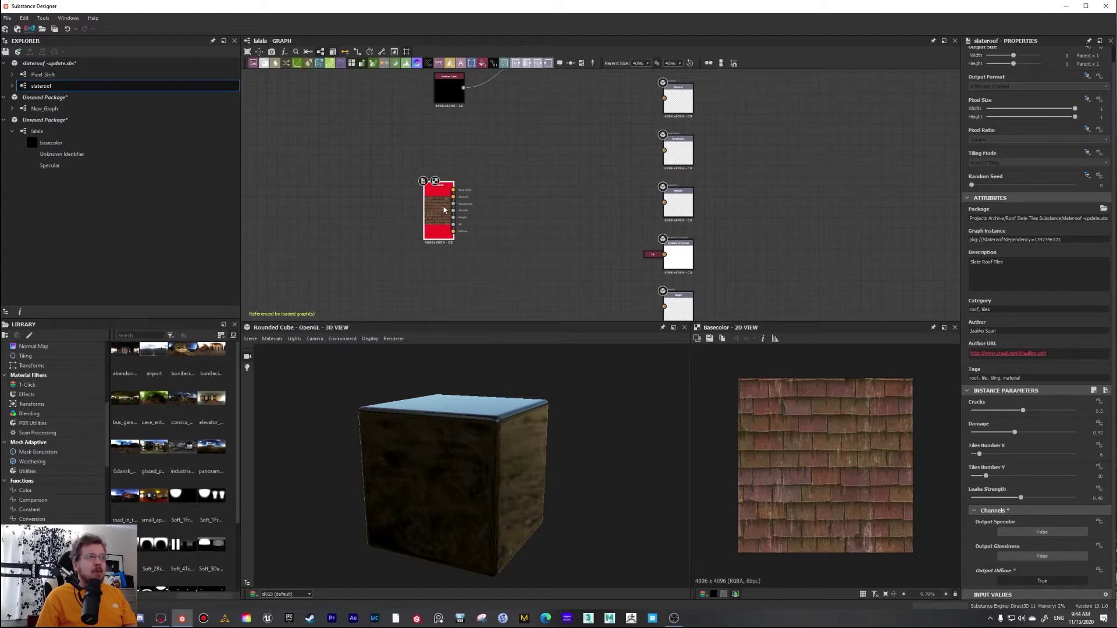
mouse_move(443, 210)
middle_down()
mouse_move(443, 230)
mouse_move(433, 218)
middle_up()
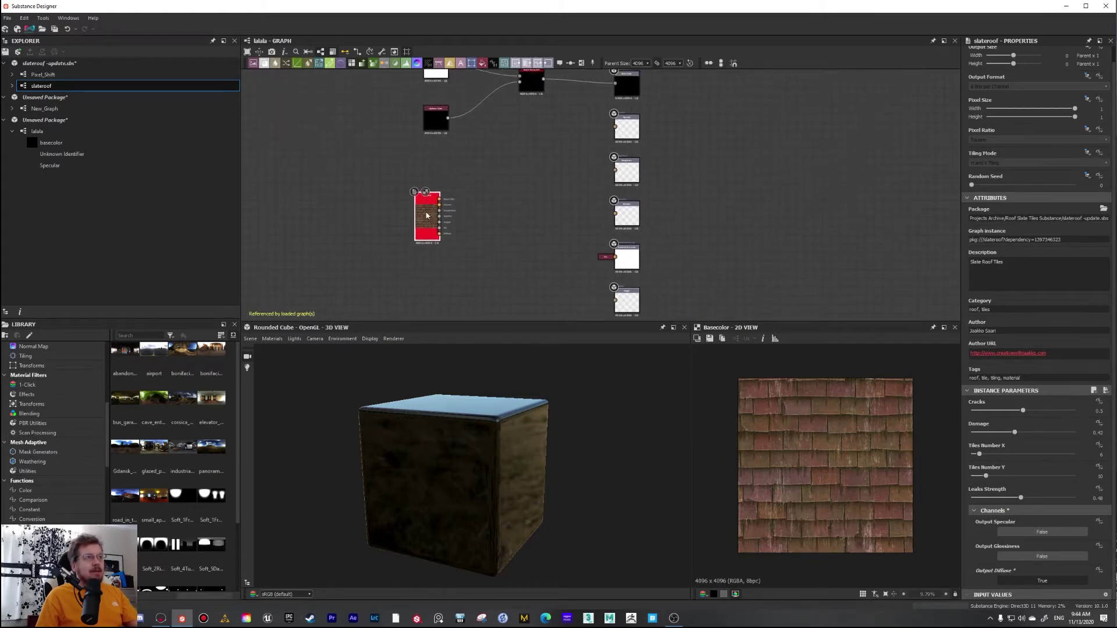
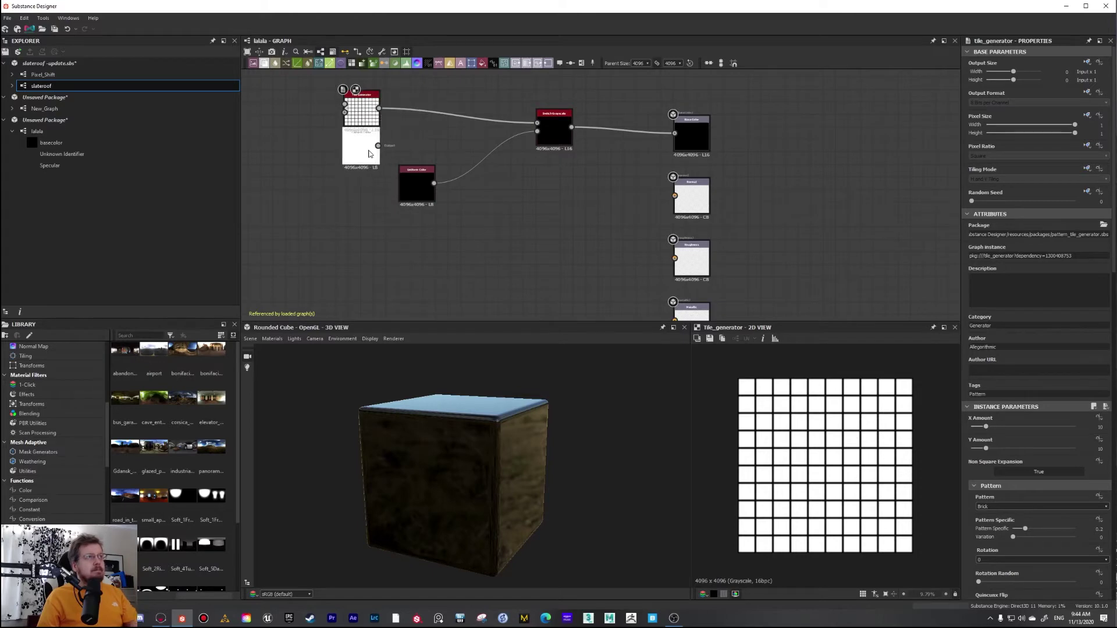
Delete the white Uniform Color node beneath the Tile Generator and move the black Uniform Color node lower.
key(Delete)
drag(426, 189, 414, 215)
Add an Invert Grayscale node fed by the Tile Generator and connect it to the second input of Switch Grayscale.
click(365, 114)
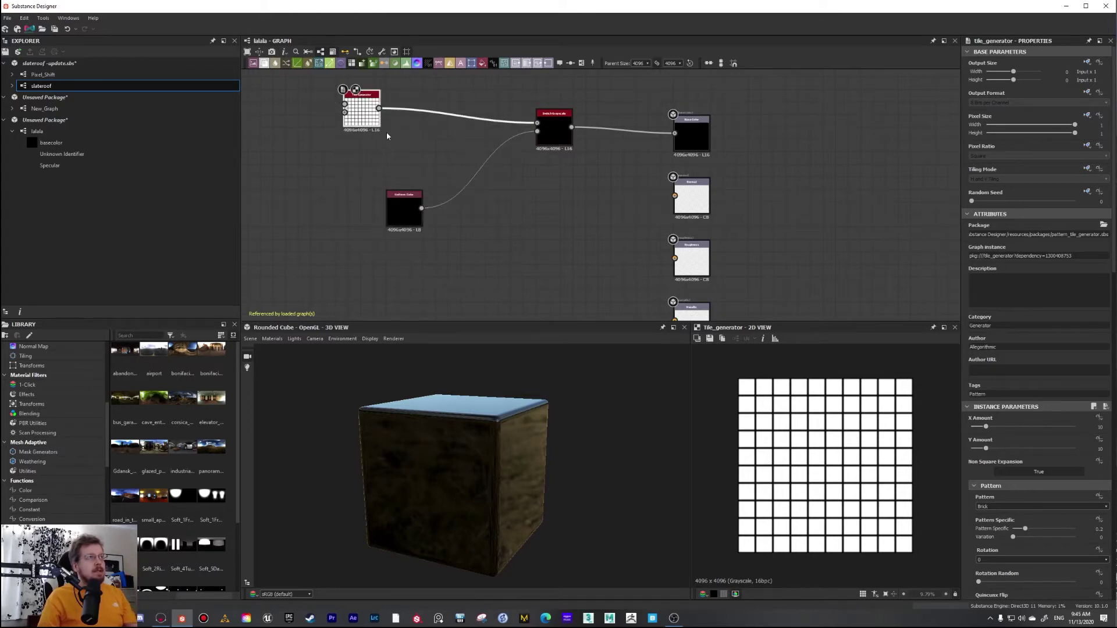
key(space)
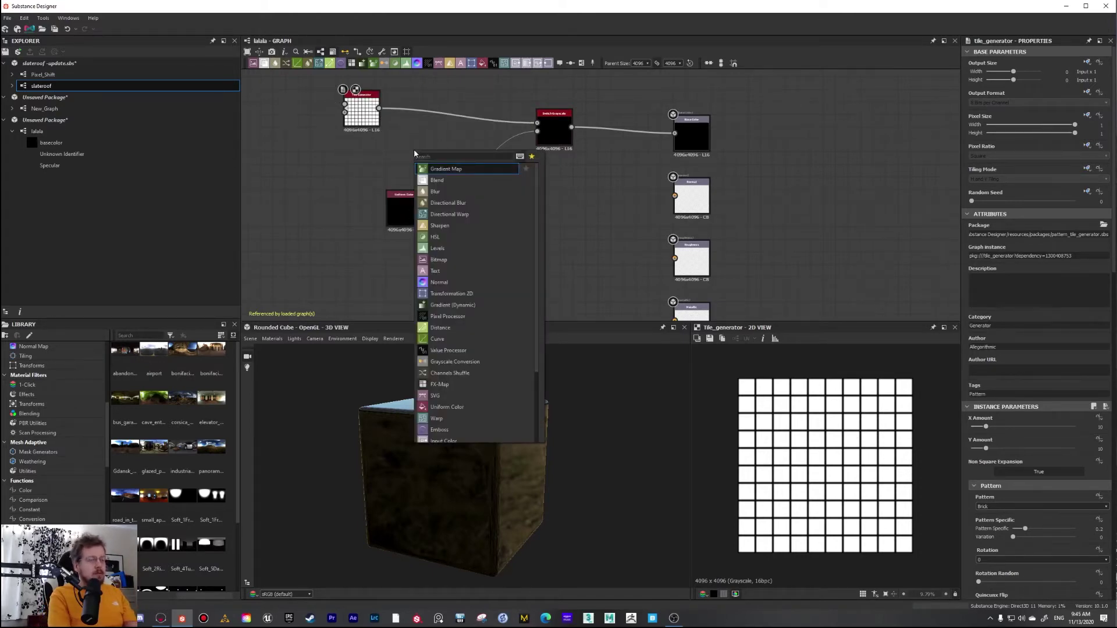
key(Down)
key(Down)
key(Down)
key(Down)
key(Down)
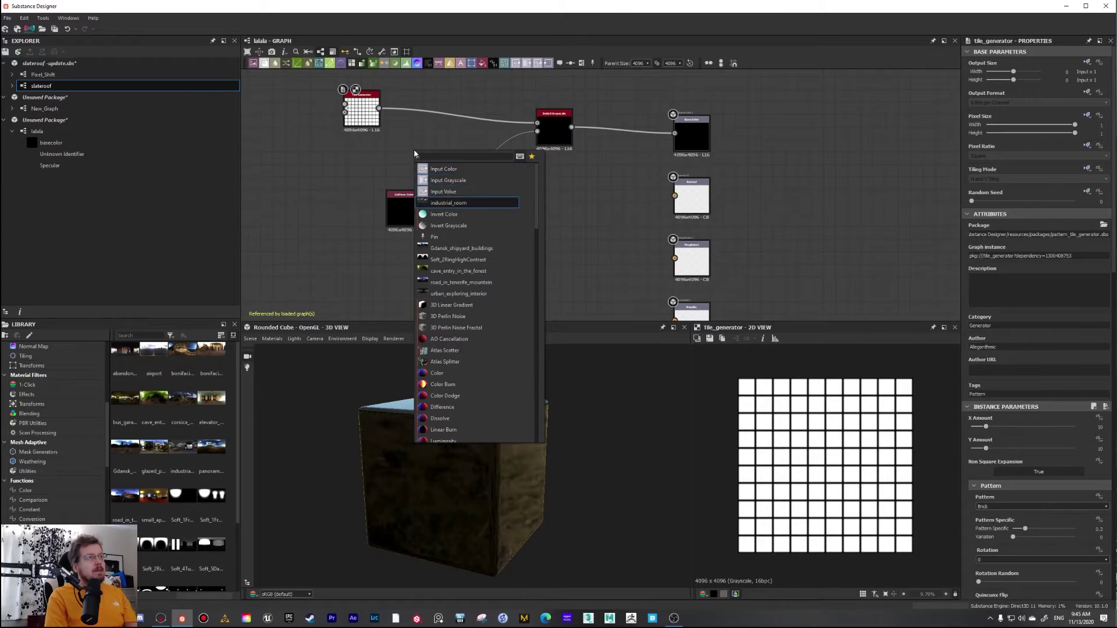
key(Return)
drag(379, 108, 552, 134)
click(551, 134)
drag(425, 152, 480, 173)
Delete the leftover black Uniform Color node from the graph.
middle_drag(546, 206, 518, 139)
scroll(523, 153, down, 1)
scroll(617, 283, up, 5)
middle_drag(648, 286, 648, 260)
scroll(600, 261, down, 4)
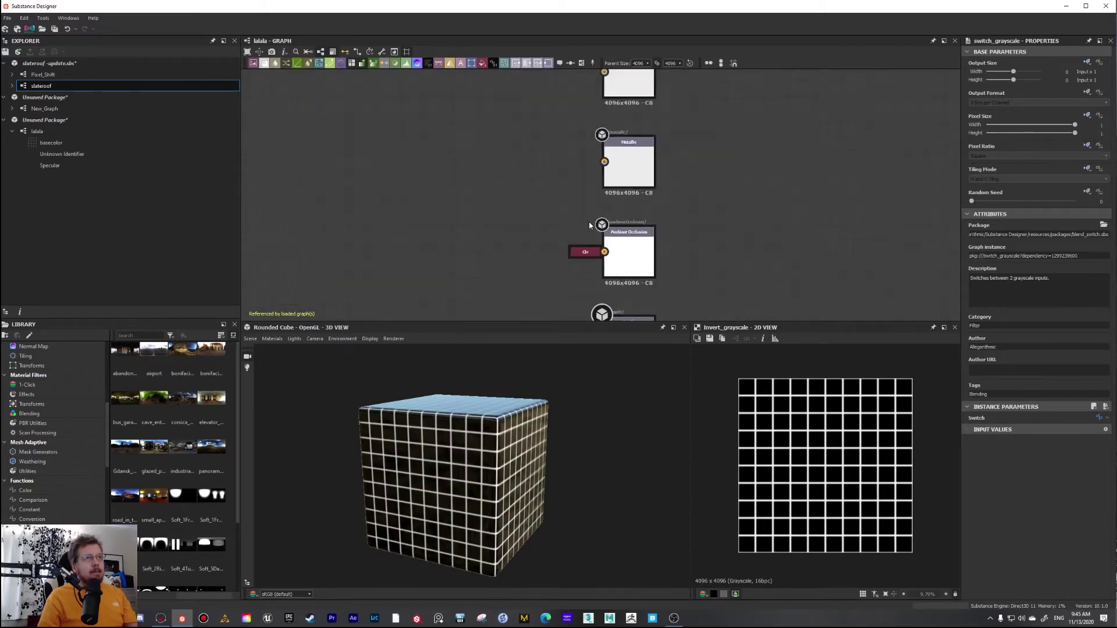
scroll(617, 199, up, 4)
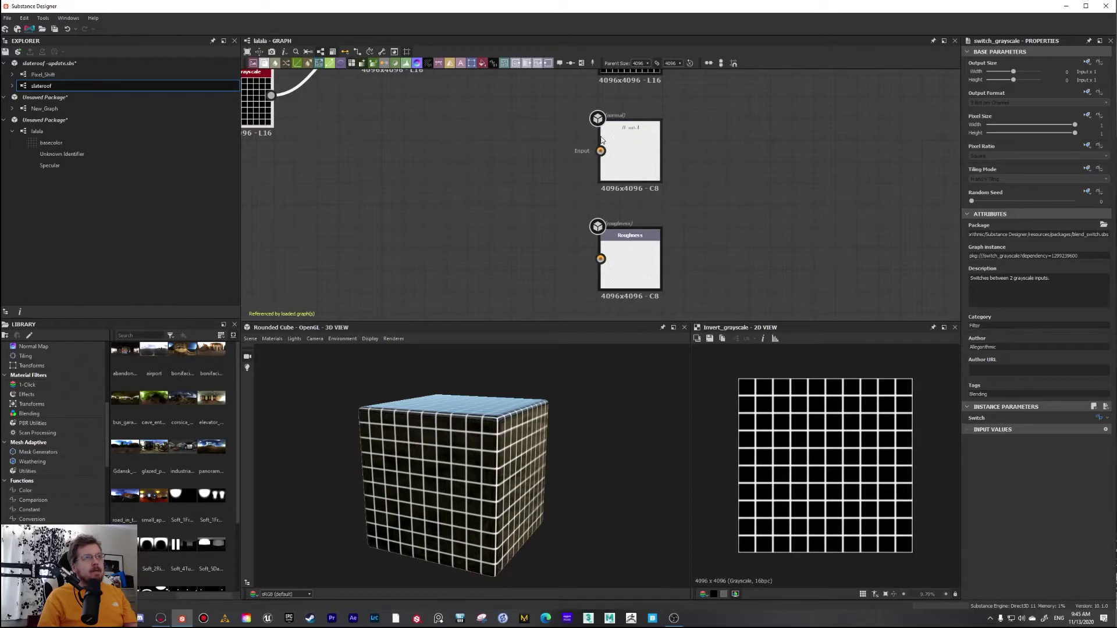
scroll(582, 204, down, 5)
drag(308, 205, 296, 218)
key(Delete)
Add a Normal node fed by the Tile Generator and connect it to the Normal output.
key(space)
text(norm)
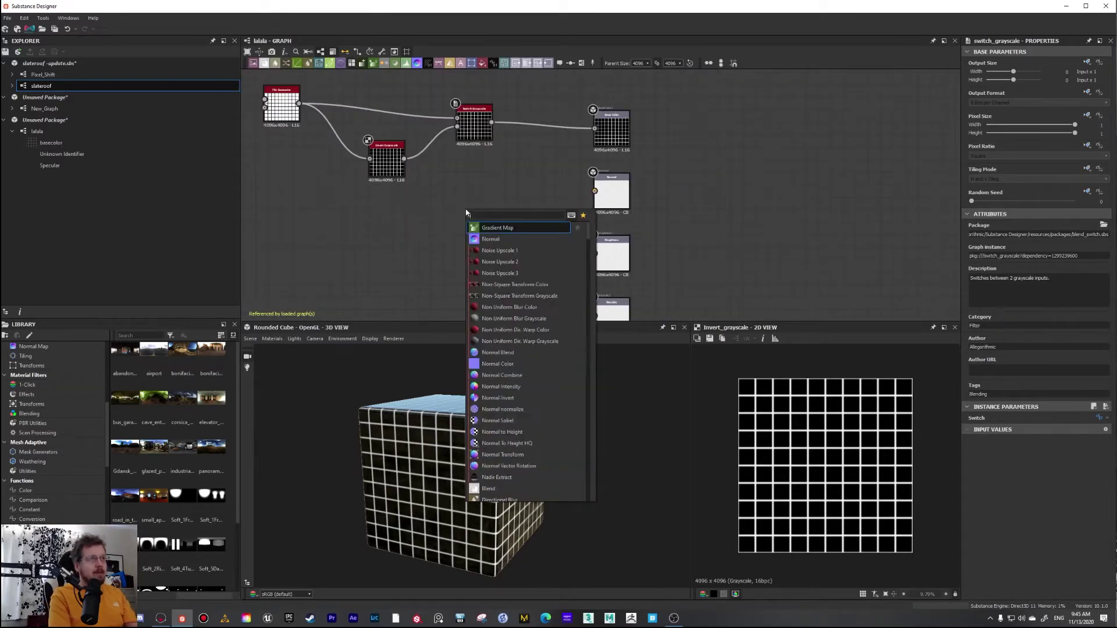
click(481, 229)
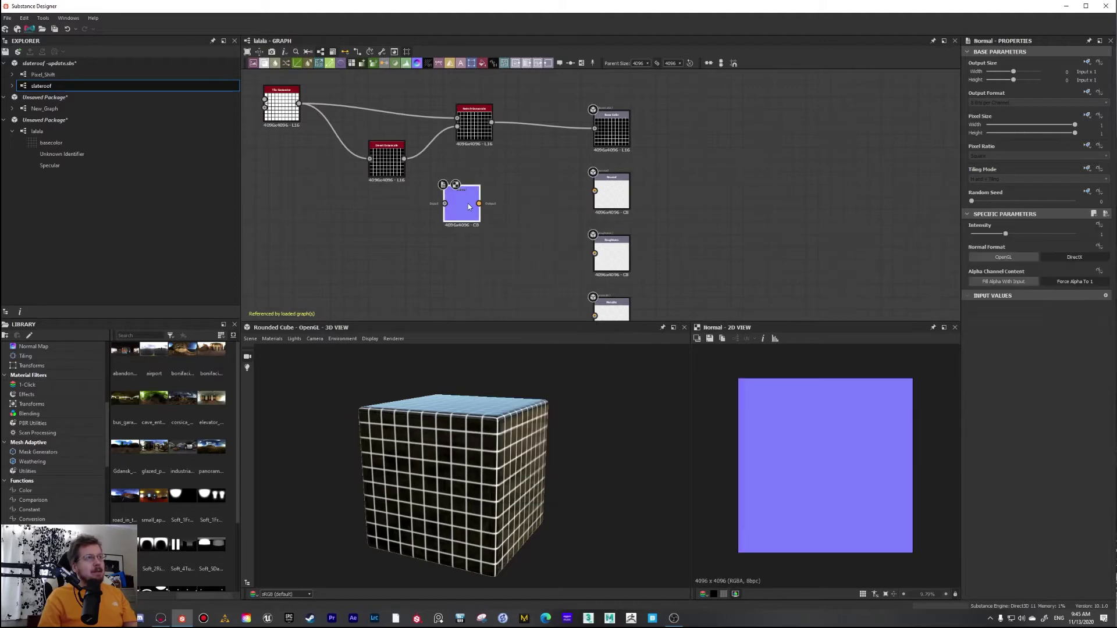
scroll(328, 137, up, 2)
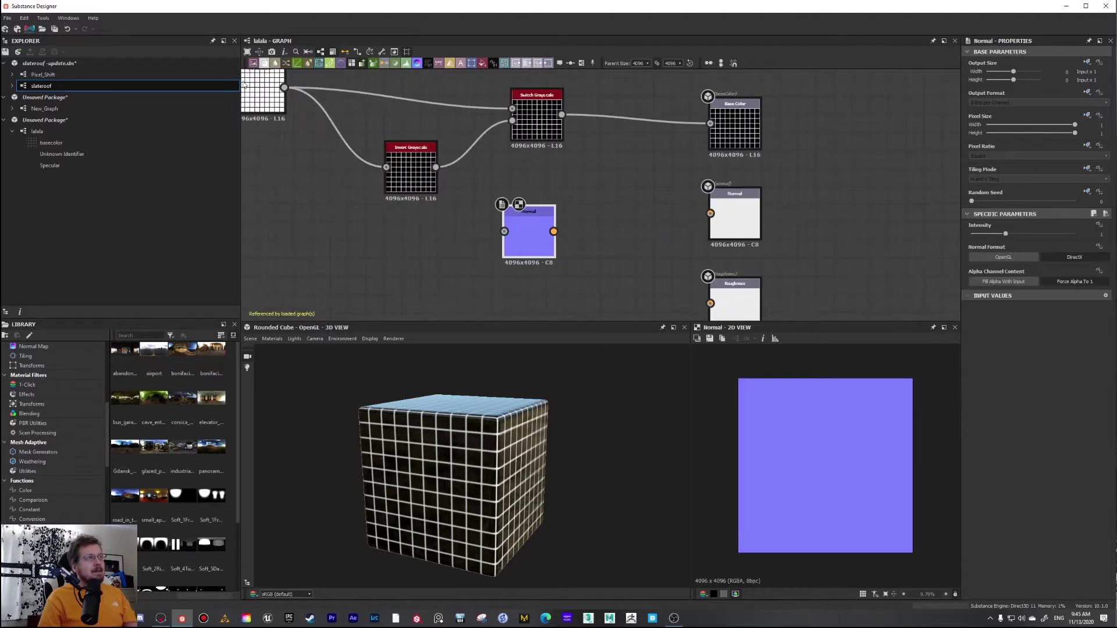
drag(284, 89, 504, 231)
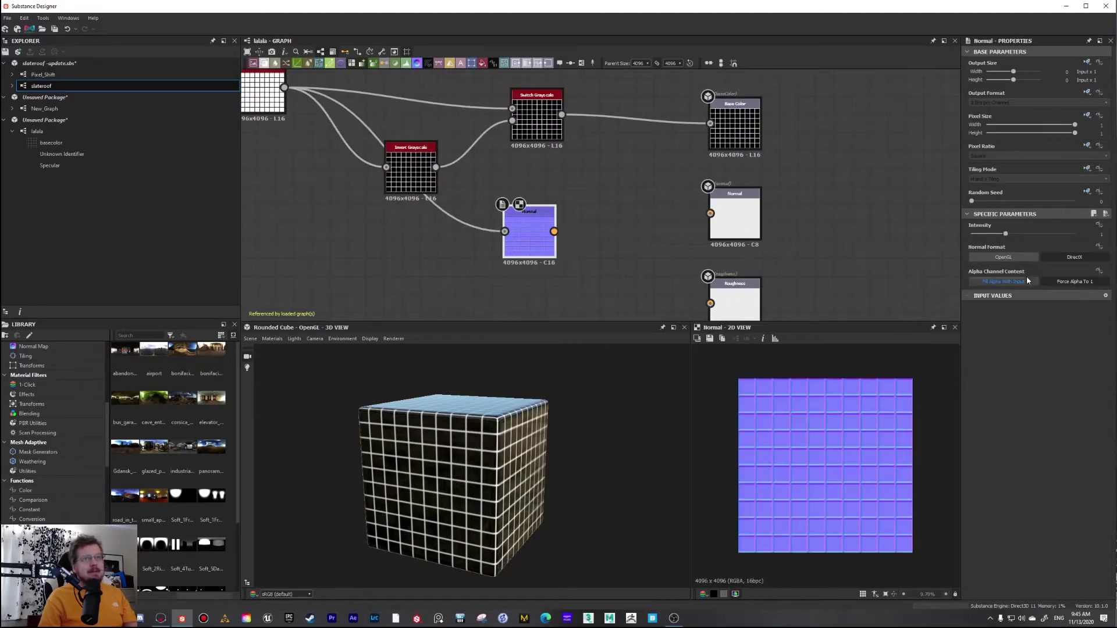
drag(553, 231, 710, 214)
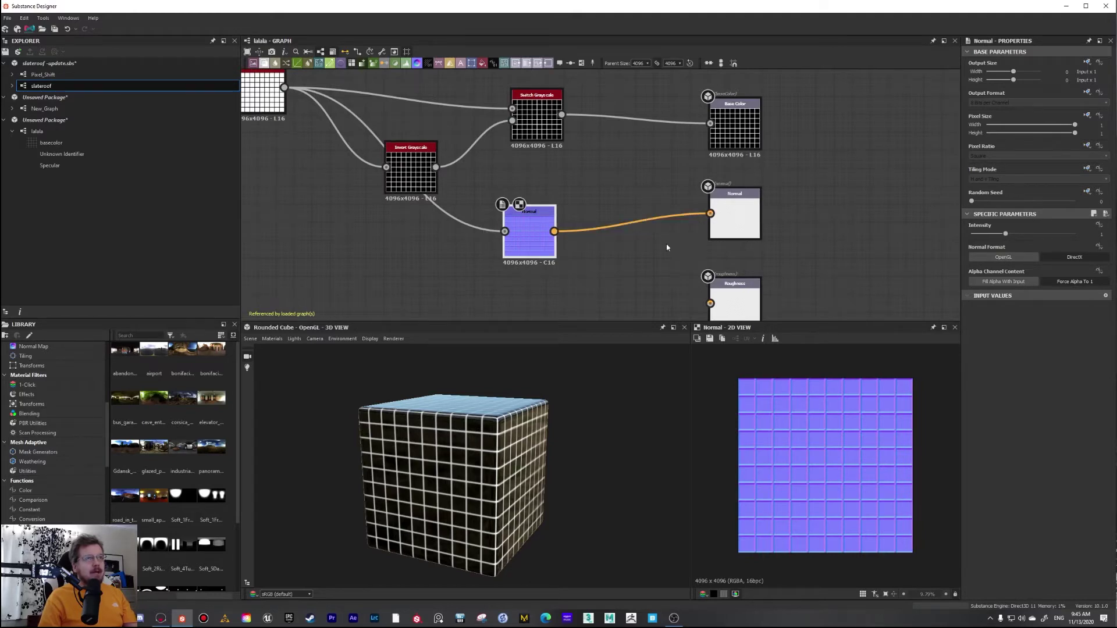
scroll(577, 207, down, 1)
drag(512, 192, 497, 200)
Examine the tile material with its normal map up close on the rounded cube in the 3D view.
drag(442, 482, 551, 436)
scroll(521, 423, up, 3)
scroll(518, 458, up, 3)
middle_drag(551, 436, 500, 523)
scroll(565, 246, down, 3)
middle_drag(579, 259, 546, 176)
scroll(598, 191, up, 3)
scroll(593, 167, up, 2)
scroll(578, 256, down, 3)
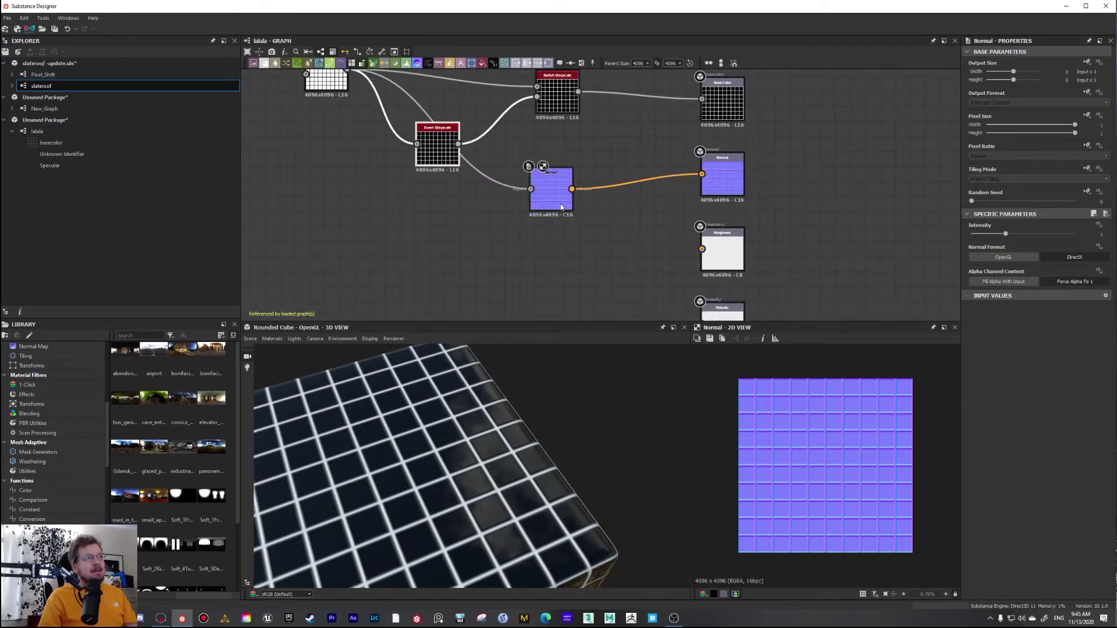
Add a grayscale Uniform Color node with a mid gray of about 0.54 and connect it to the Roughness output.
key(space)
text(in)
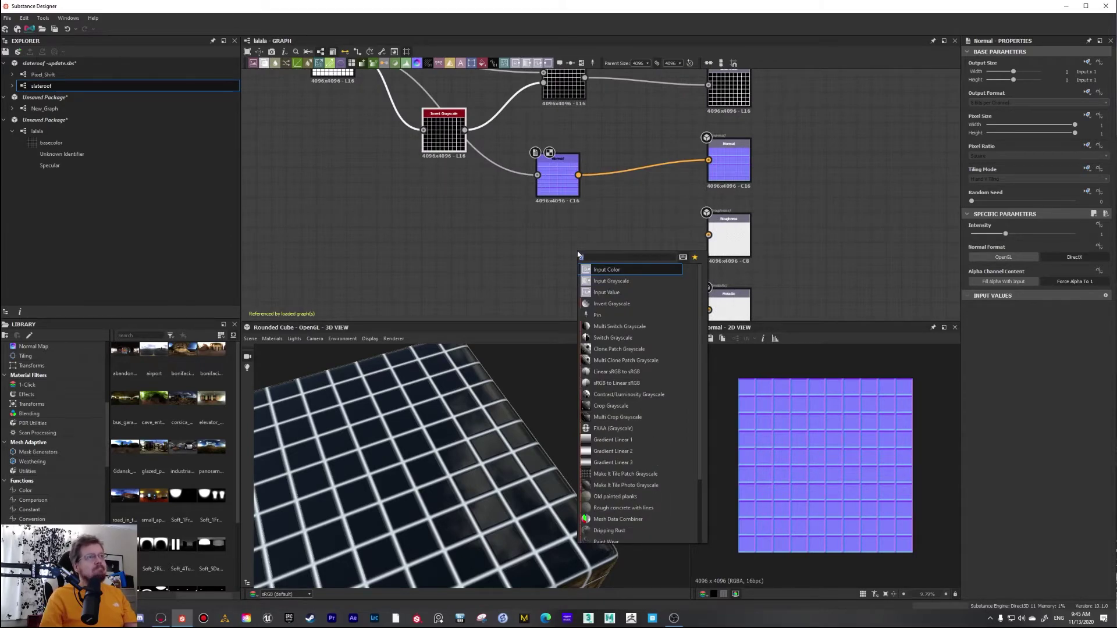
text(uni)
key(Return)
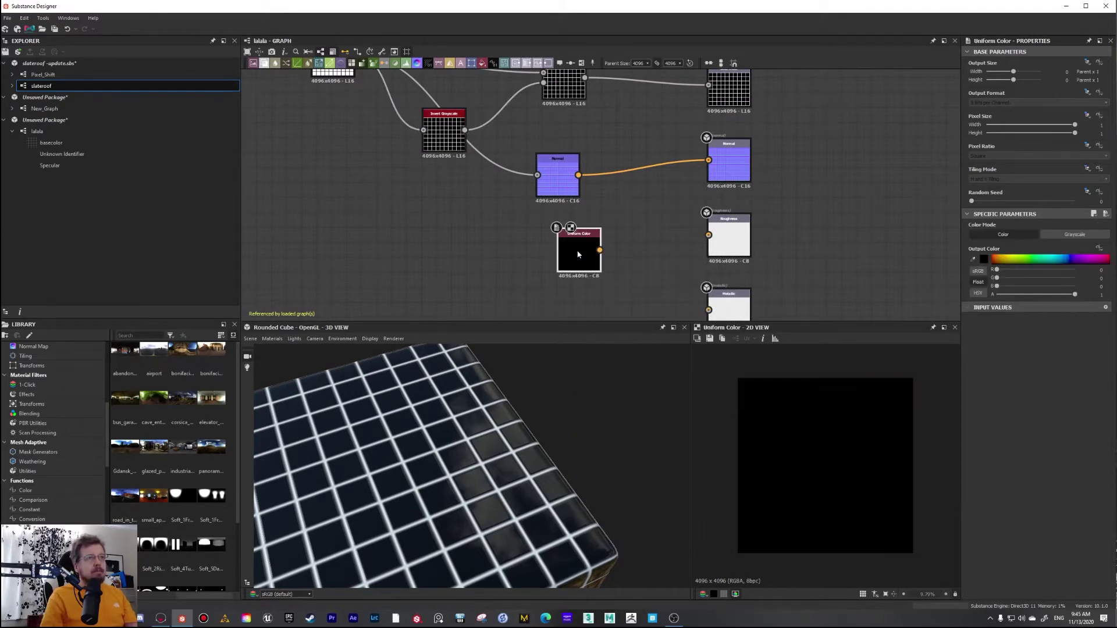
click(1068, 233)
click(1054, 260)
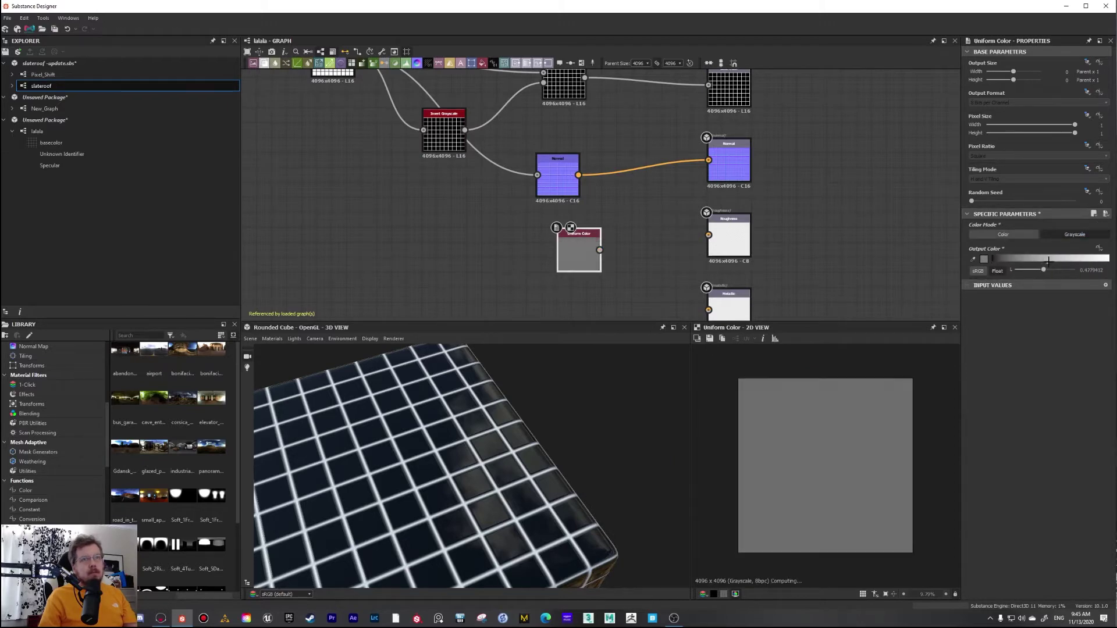
drag(599, 250, 709, 235)
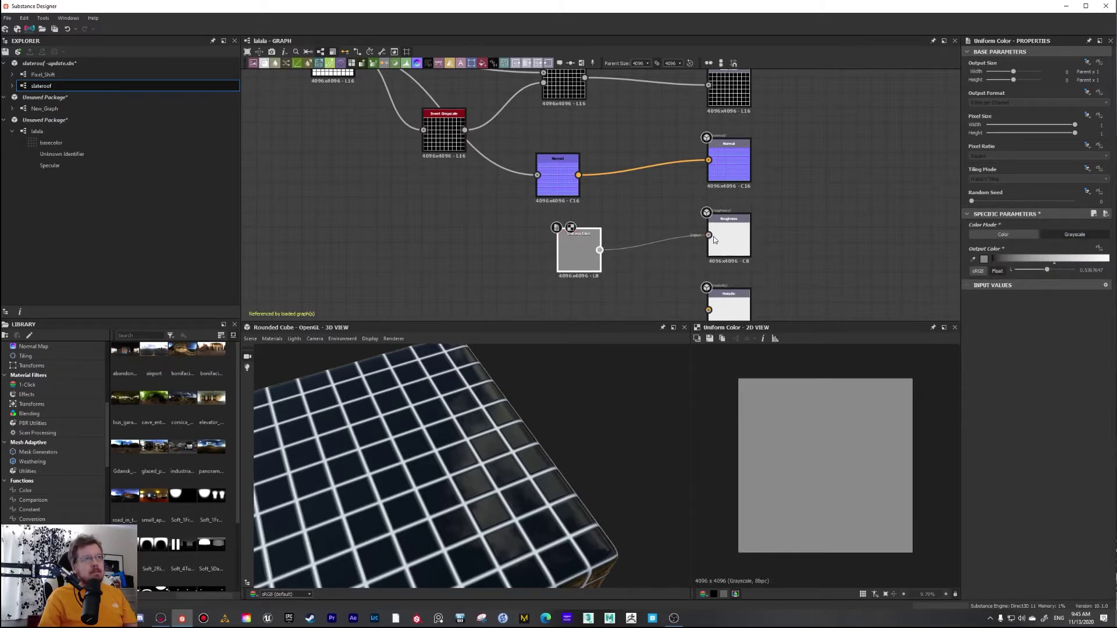
drag(579, 258, 534, 273)
drag(512, 454, 459, 410)
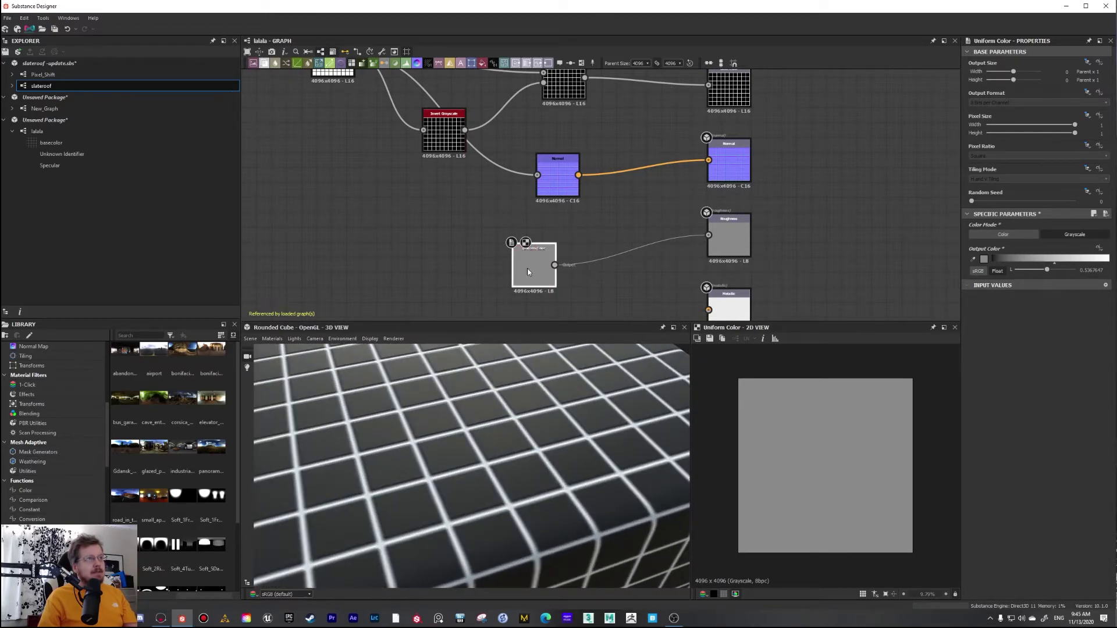
Insert a Blend node between the gray Uniform Color and Roughness, with Invert Grayscale as its foreground.
drag(528, 270, 385, 284)
scroll(412, 241, down, 3)
middle_drag(412, 241, 431, 248)
drag(457, 229, 494, 292)
key(space)
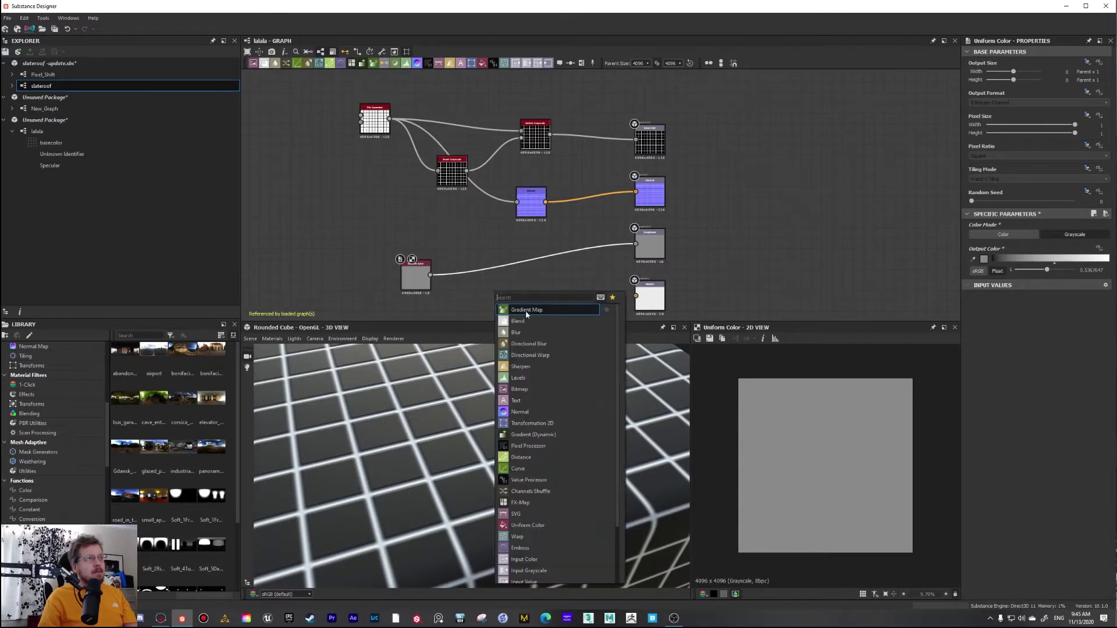
click(522, 321)
drag(467, 171, 520, 252)
Set the Blend node to Add (Linear Dodge) with an opacity of about 0.56 and check the cube.
click(1037, 258)
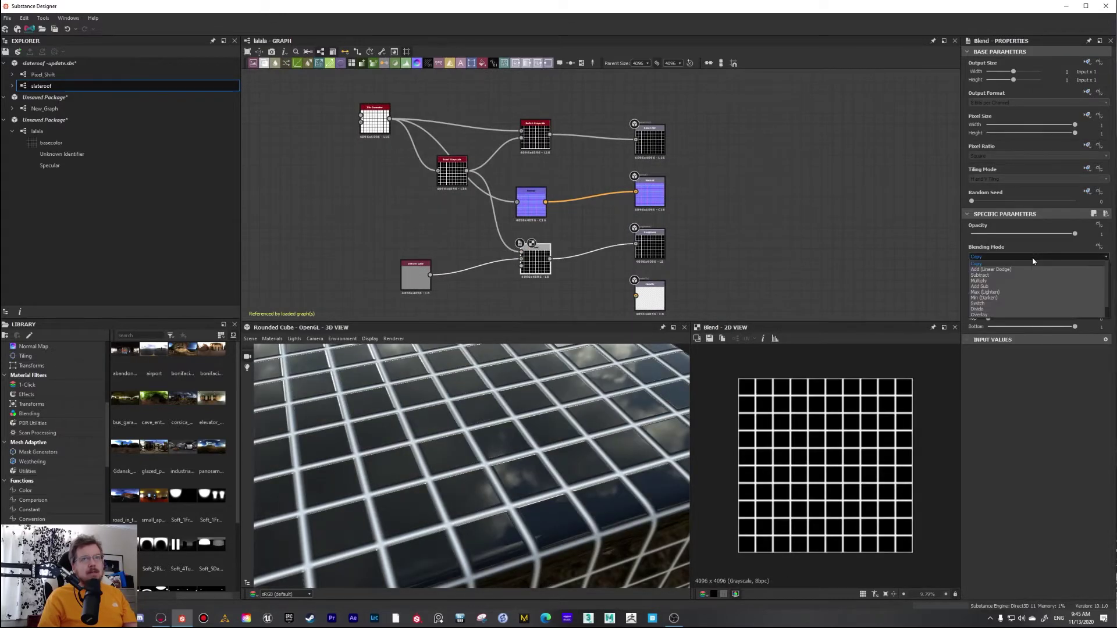
click(1031, 267)
mouse_move(1033, 233)
mouse_down()
mouse_move(994, 235)
mouse_move(1029, 234)
mouse_up()
drag(524, 431, 536, 460)
scroll(535, 460, down, 1)
scroll(542, 269, down, 1)
Show the Metallic output node in the 2D view and open its properties.
middle_drag(542, 269, 544, 205)
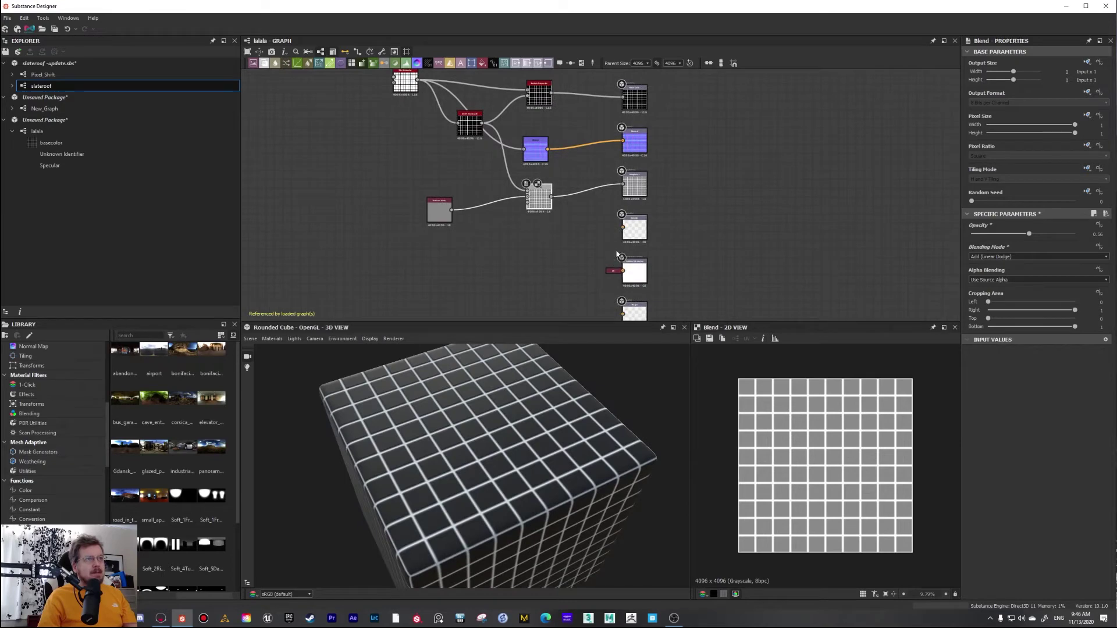
scroll(622, 235, up, 3)
middle_drag(578, 242, 582, 204)
double_click(647, 182)
scroll(648, 182, down, 2)
middle_drag(647, 182, 669, 299)
scroll(552, 250, down, 1)
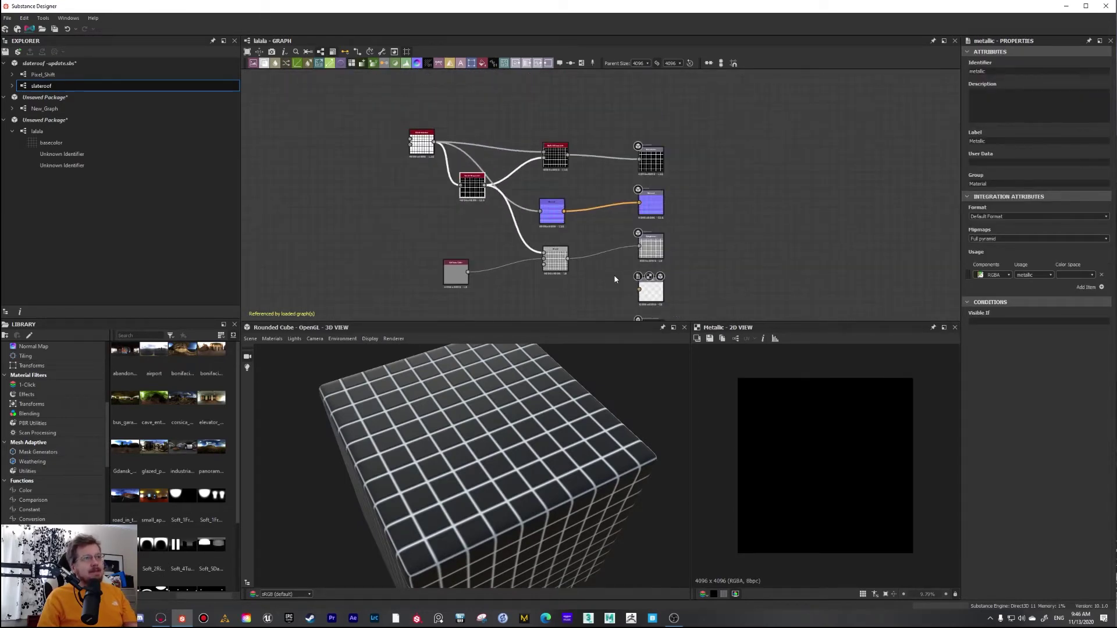
Inspect the finished tile material on the rounded cube from several angles and review the graph's output nodes.
middle_drag(606, 275, 595, 207)
drag(431, 415, 489, 400)
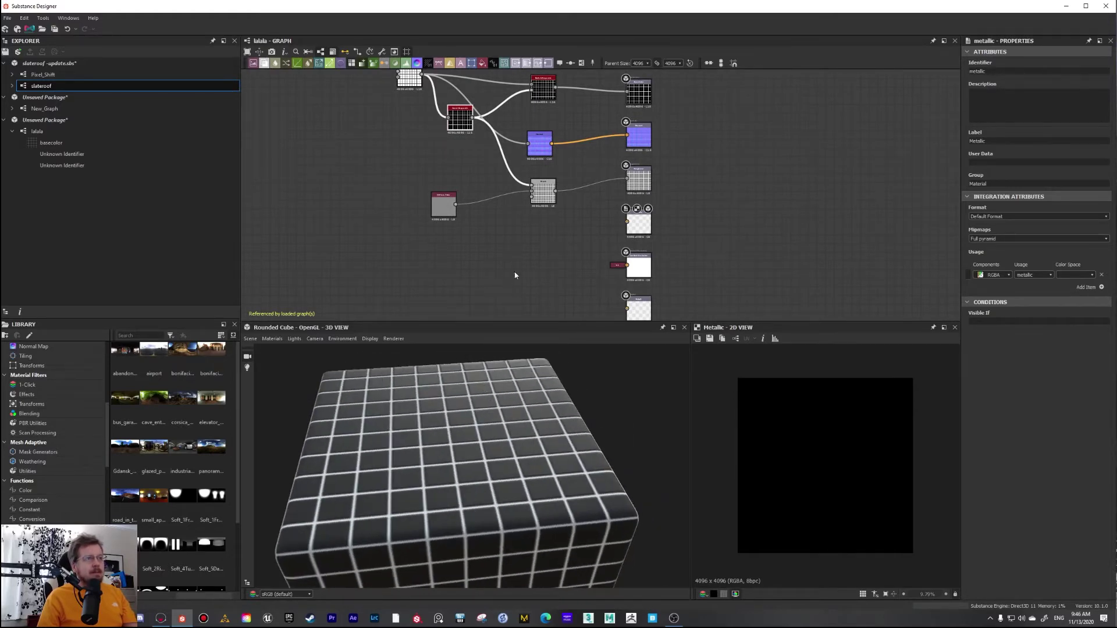
scroll(518, 251, down, 2)
scroll(539, 280, up, 2)
scroll(550, 267, down, 1)
drag(469, 434, 518, 425)
scroll(626, 131, up, 2)
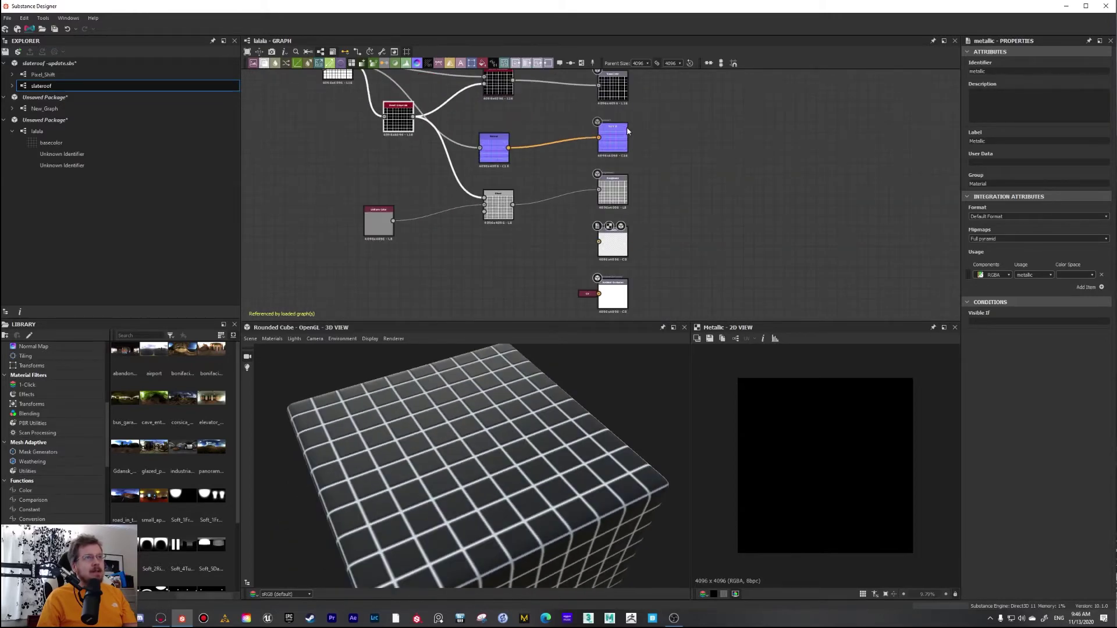
middle_drag(560, 232, 589, 243)
scroll(584, 233, down, 1)
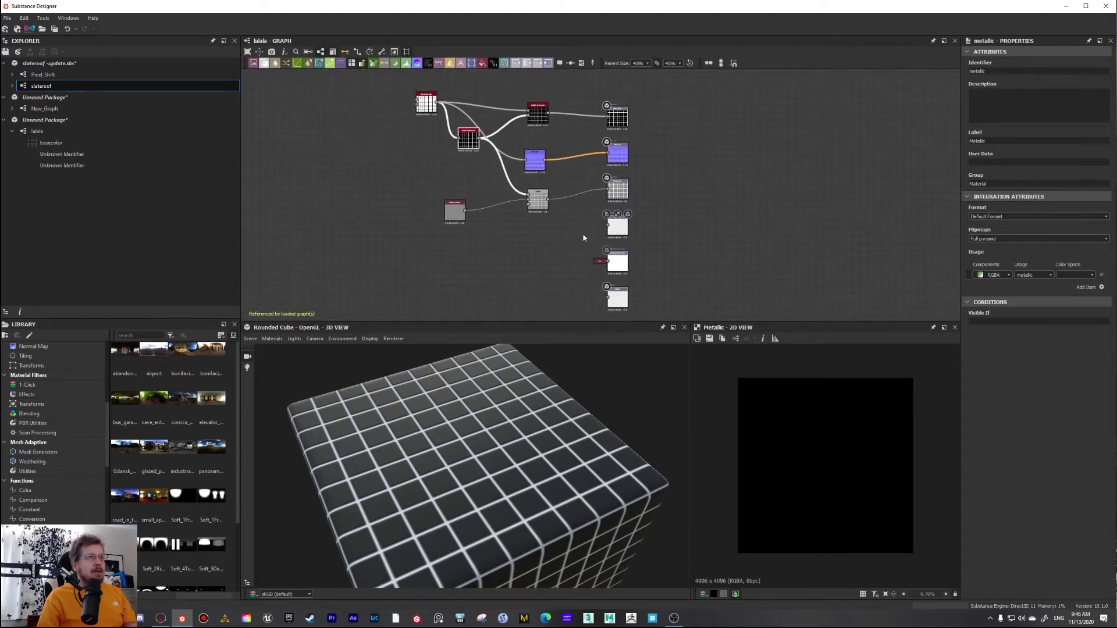
Examine the Base Color output node and its connection from the Switch Grayscale node.
middle_drag(540, 205, 536, 182)
scroll(591, 163, up, 2)
scroll(588, 216, up, 2)
scroll(588, 216, down, 3)
scroll(587, 180, up, 2)
scroll(584, 179, up, 1)
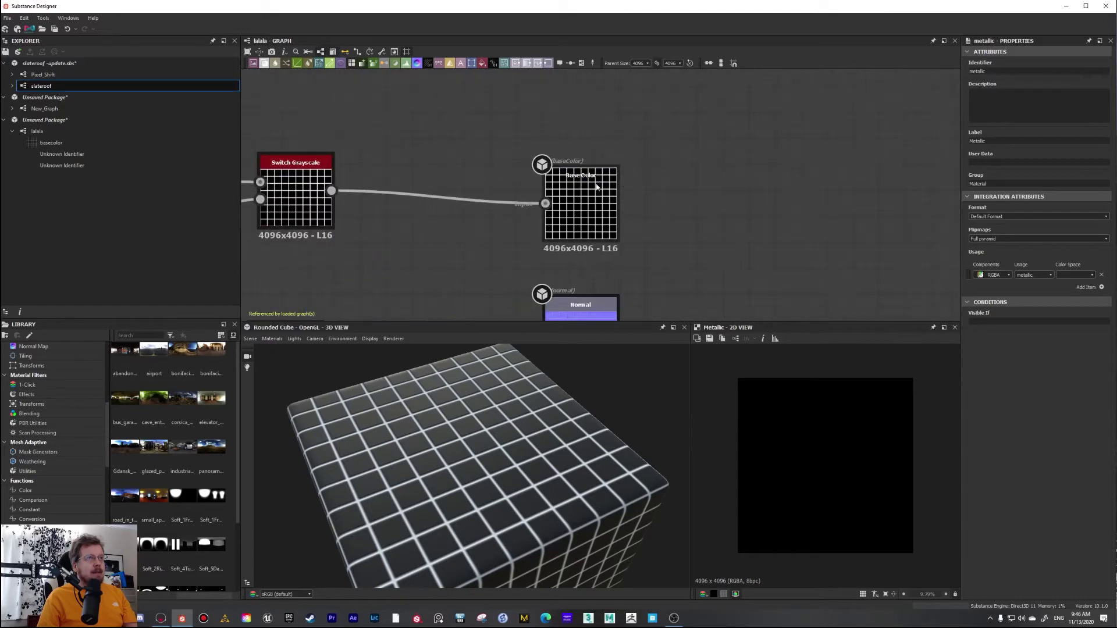
scroll(591, 186, down, 1)
scroll(581, 176, up, 1)
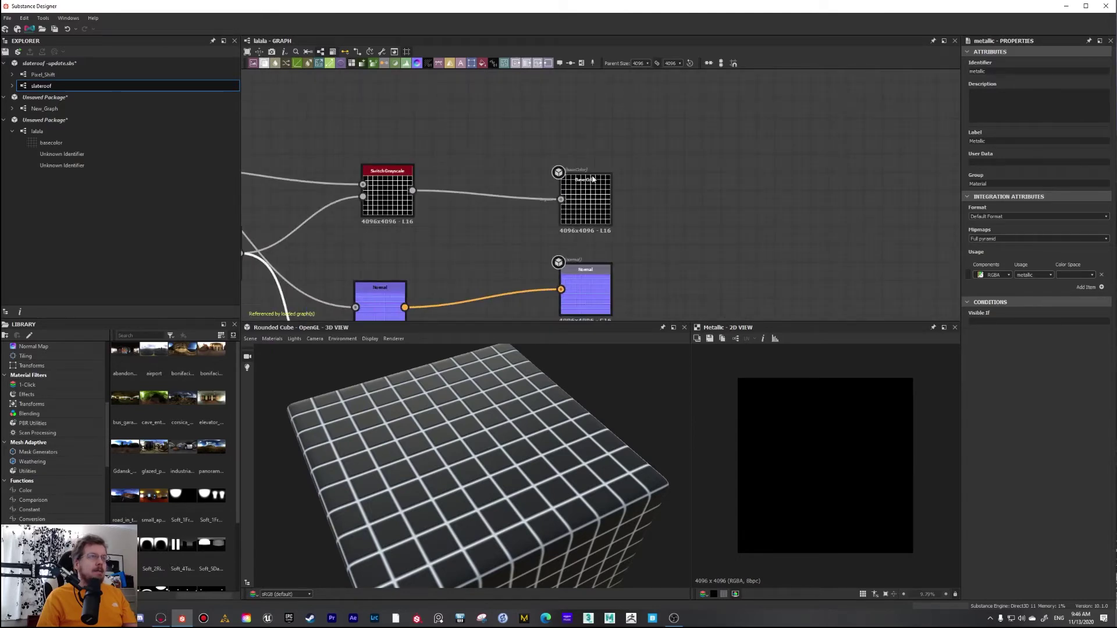
scroll(596, 182, up, 1)
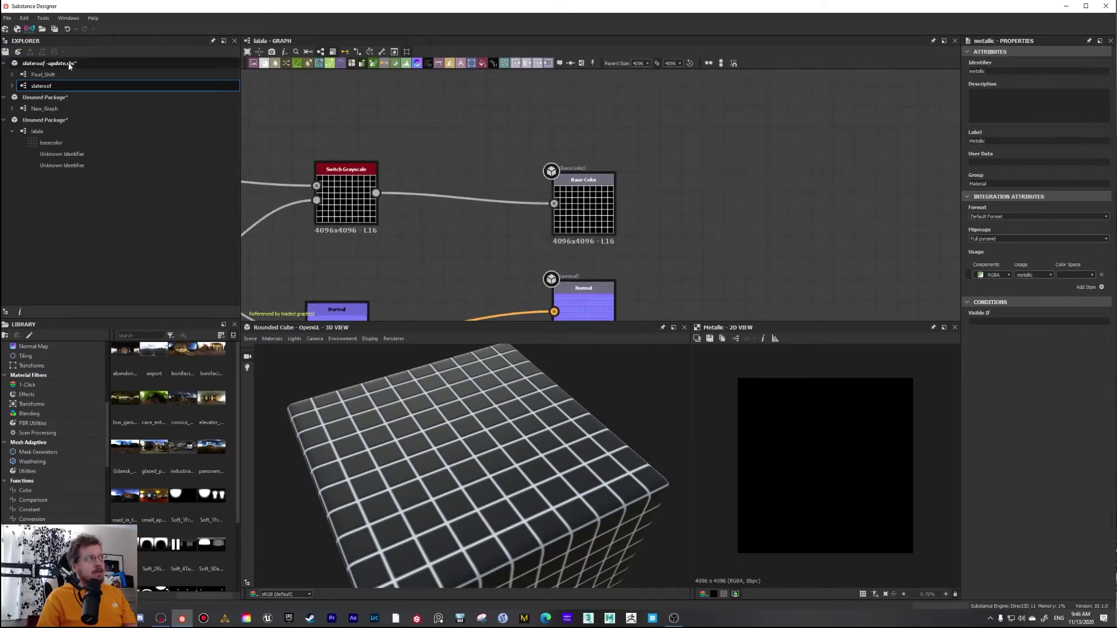
Review the graph outputs of the PBR (Metallic/Roughness) template in the new Substance graph settings, and cancel without creating a graph.
click(8, 18)
click(16, 29)
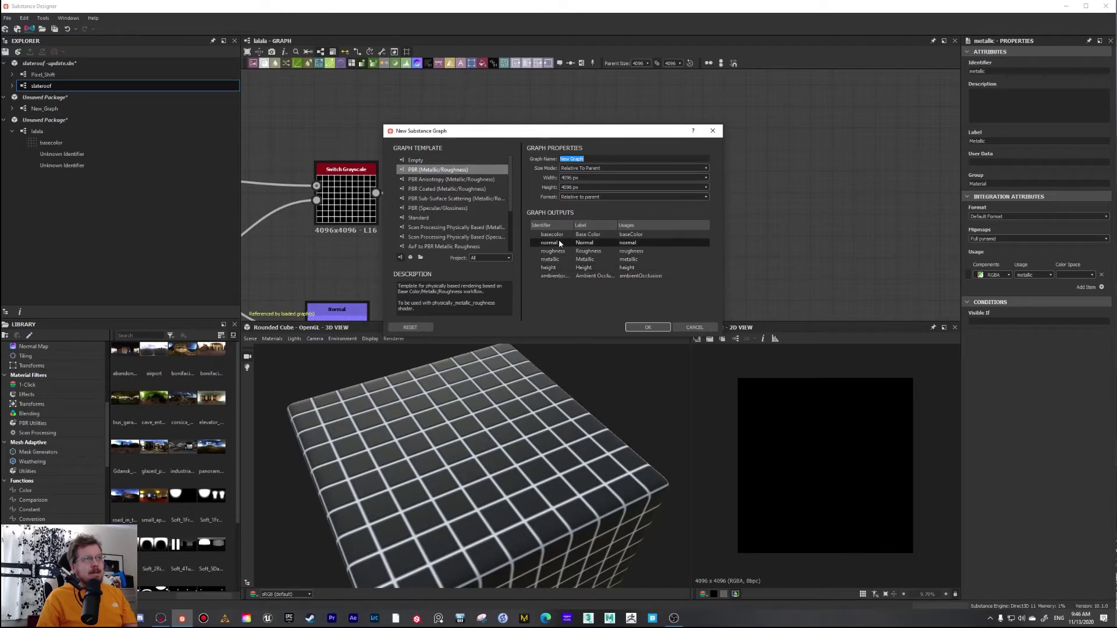
click(702, 328)
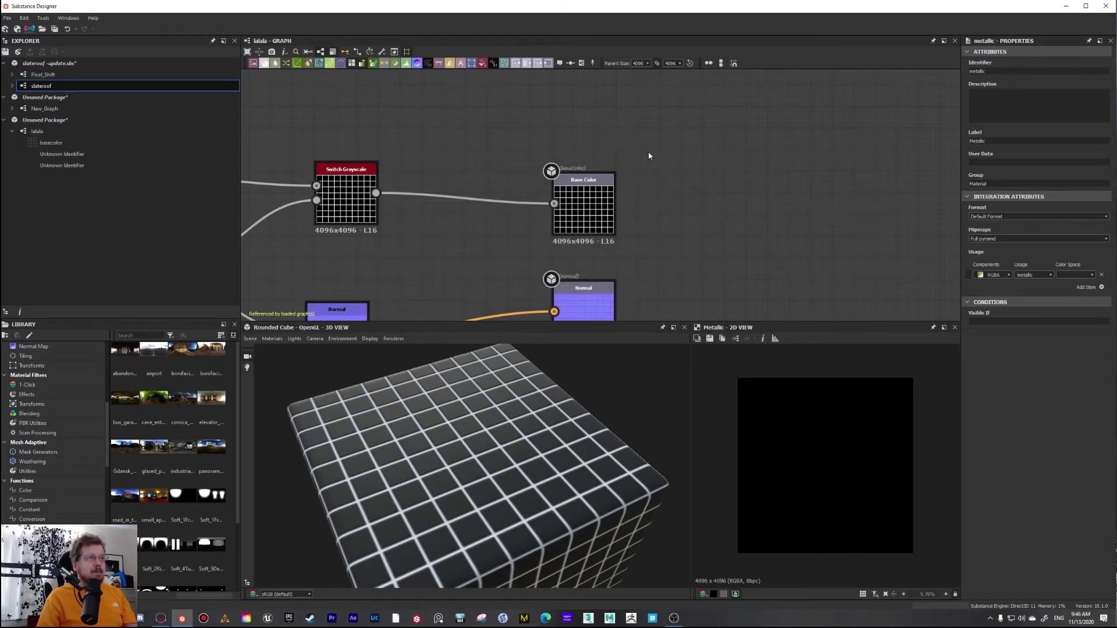
Add an Output node to the lalala graph and place it above the Base Color output.
key(space)
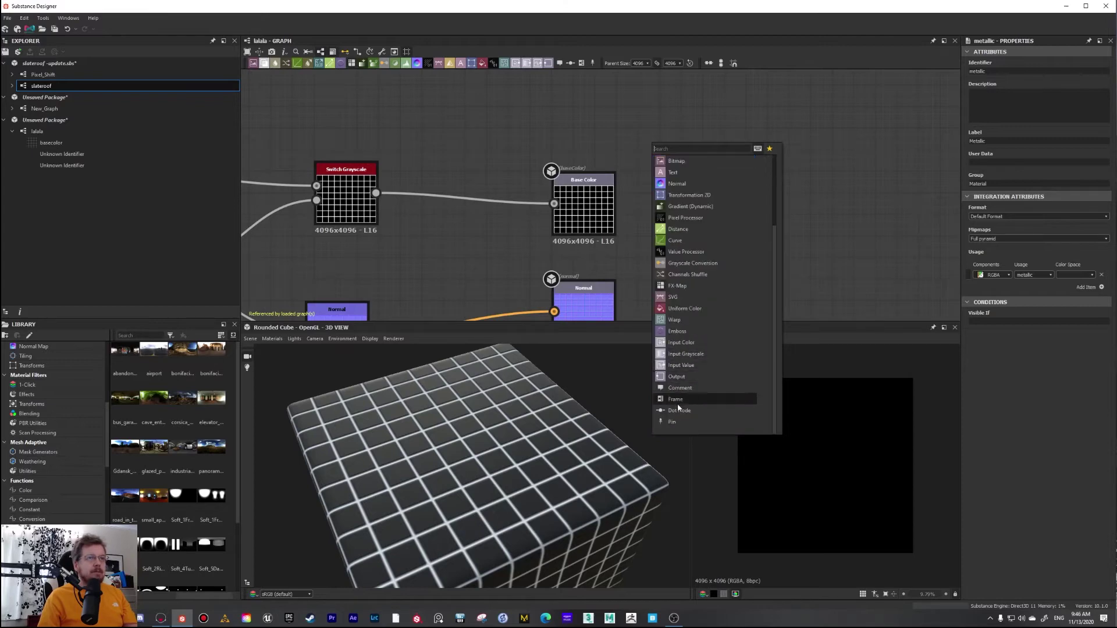
click(689, 377)
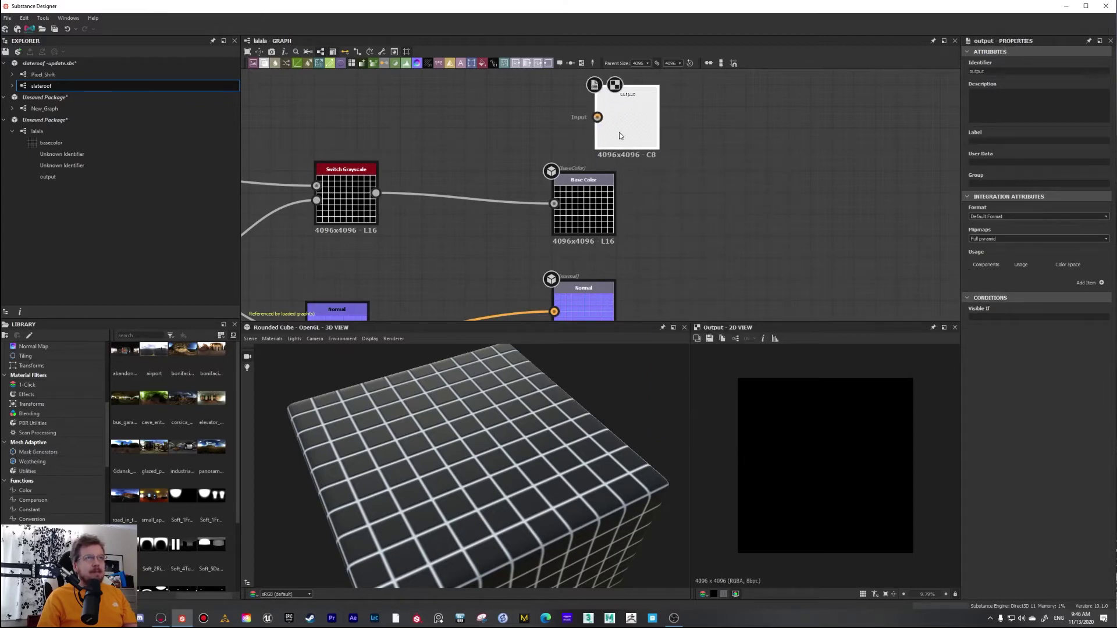
drag(625, 138, 584, 119)
middle_drag(583, 119, 576, 249)
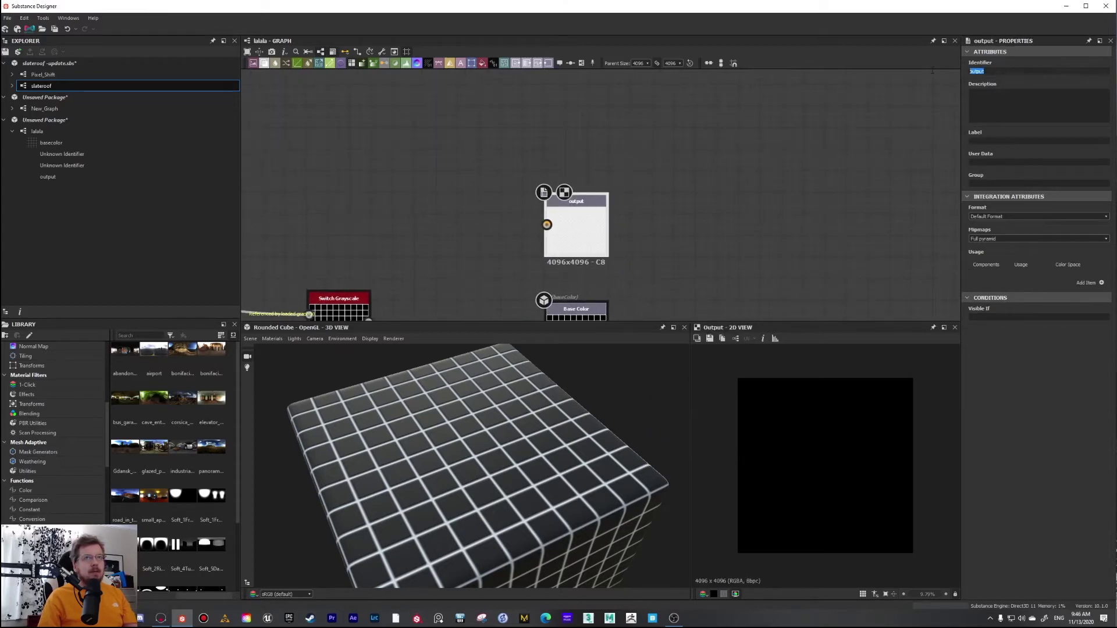
Give the new output the identifier Diffuse, an RGBA diffuse usage item and the group Material, and compare it with the Base Color output.
text(Diffuse)
click(1101, 283)
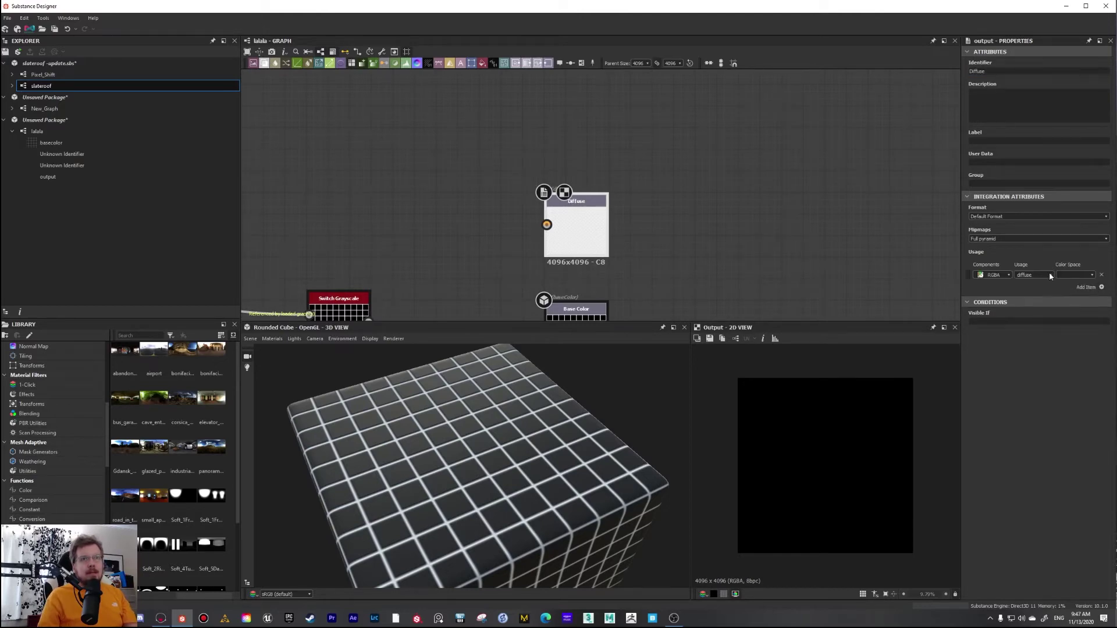
double_click(575, 215)
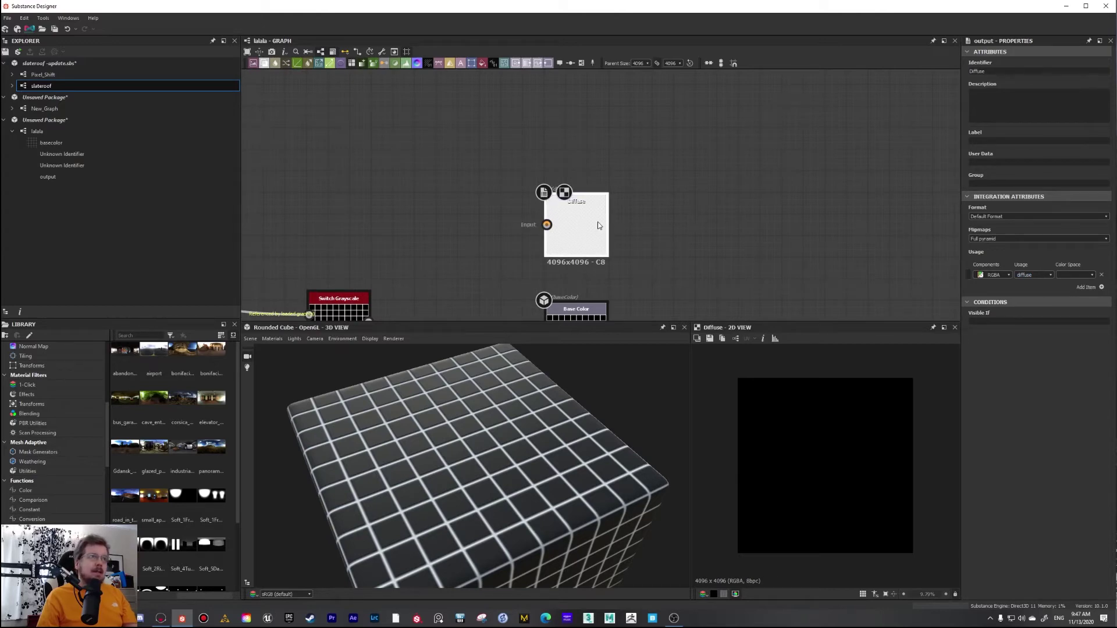
key(Return)
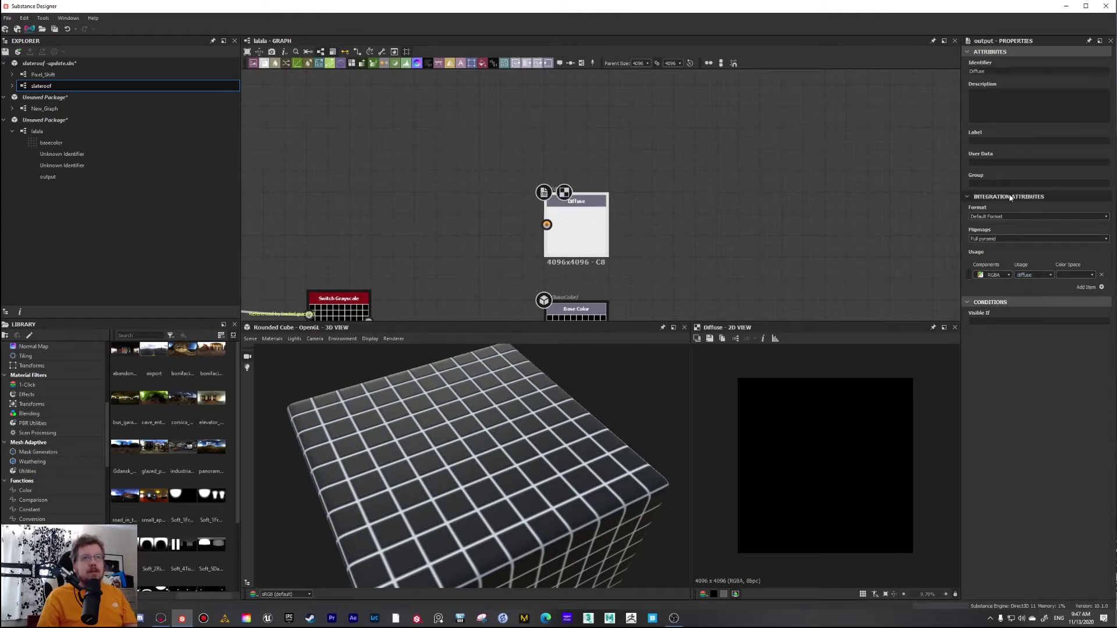
click(985, 183)
text(Material)
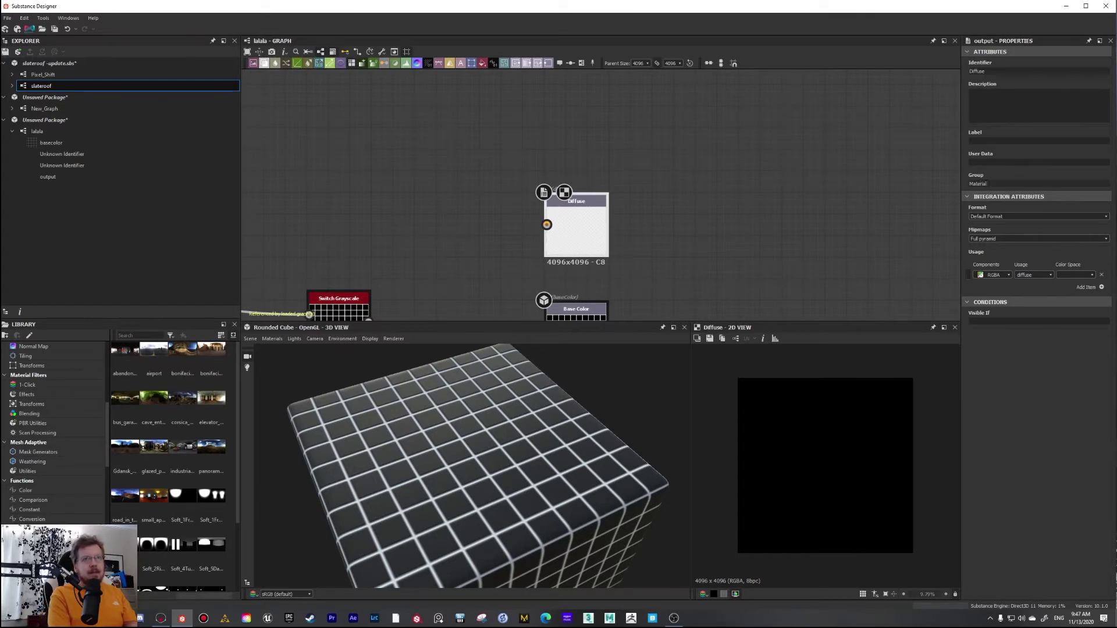
scroll(710, 252, down, 3)
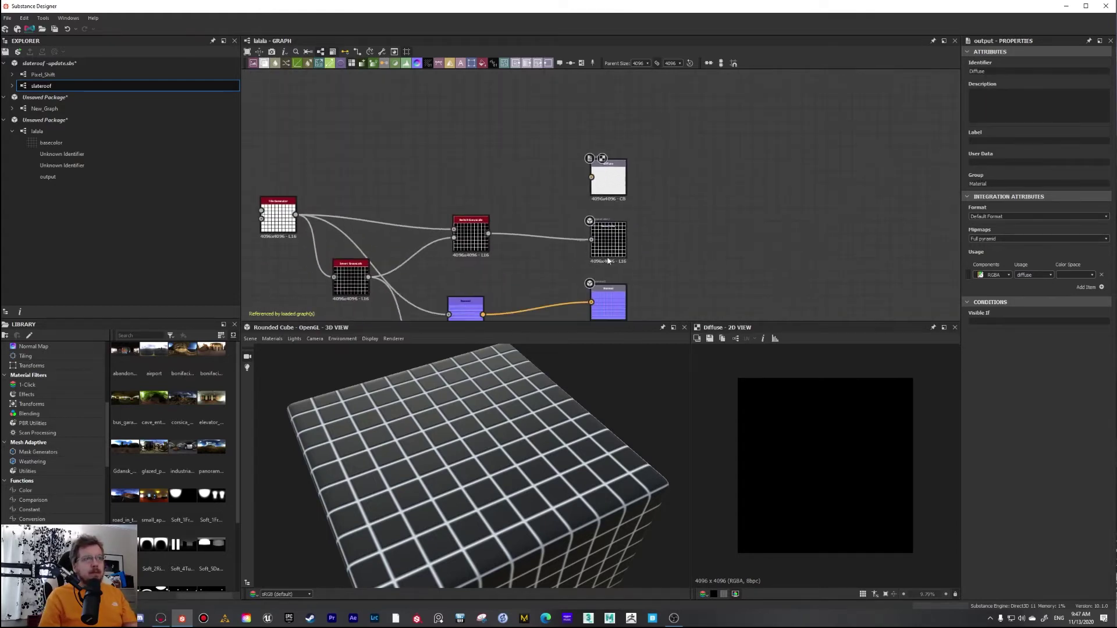
double_click(607, 256)
double_click(608, 177)
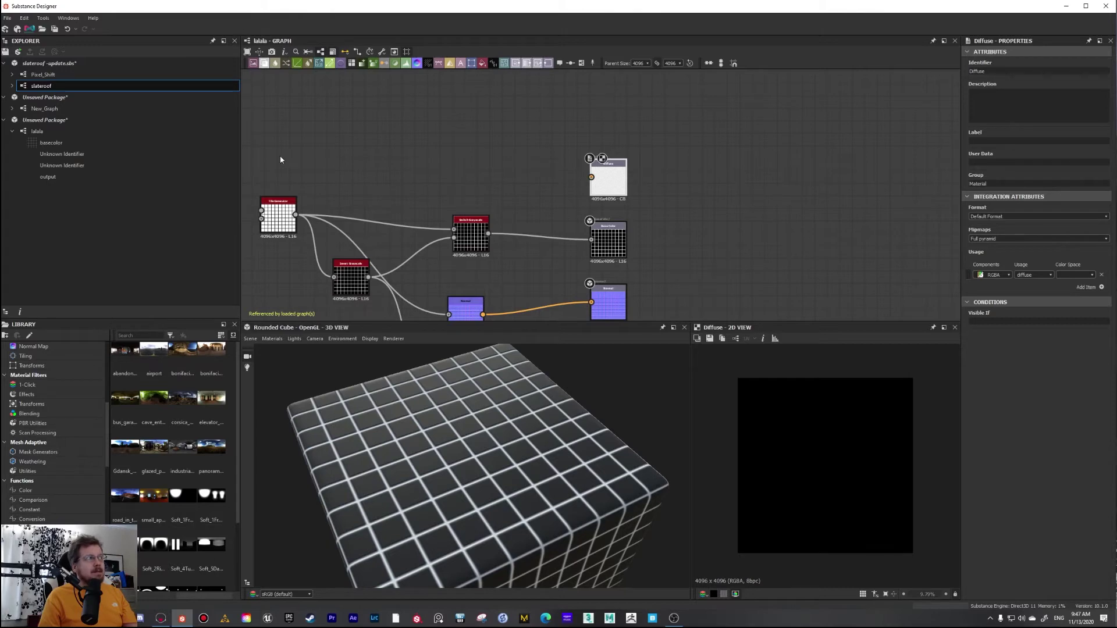
drag(40, 86, 487, 117)
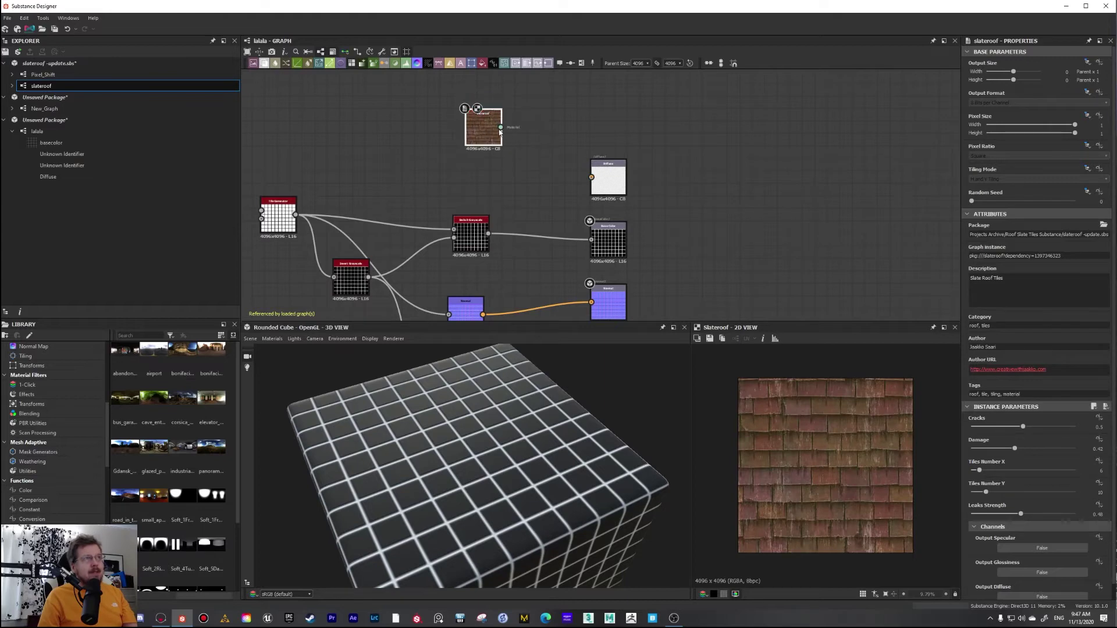
drag(501, 129, 604, 95)
click(579, 85)
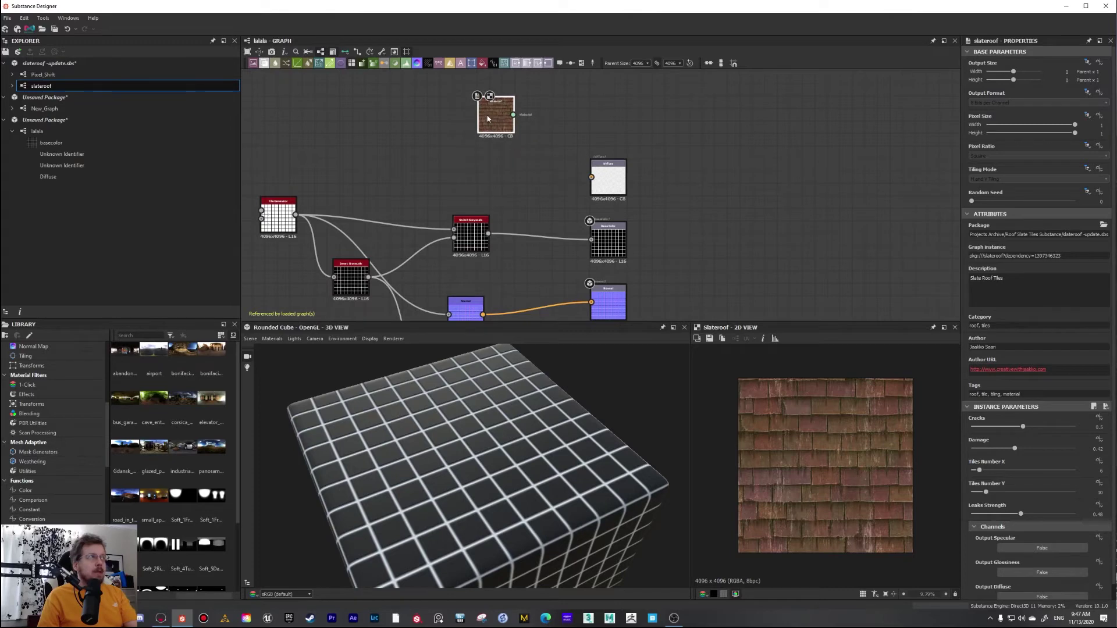
key(Delete)
Set the Diffuse output's Visible If condition to input["output_diffuse"].
click(51, 132)
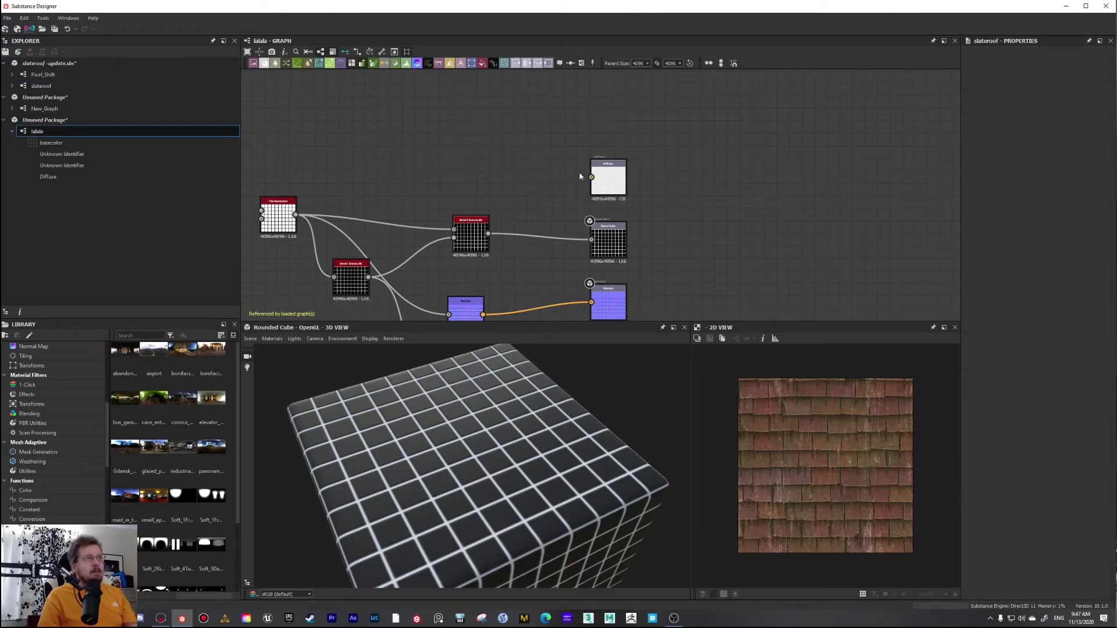
double_click(619, 177)
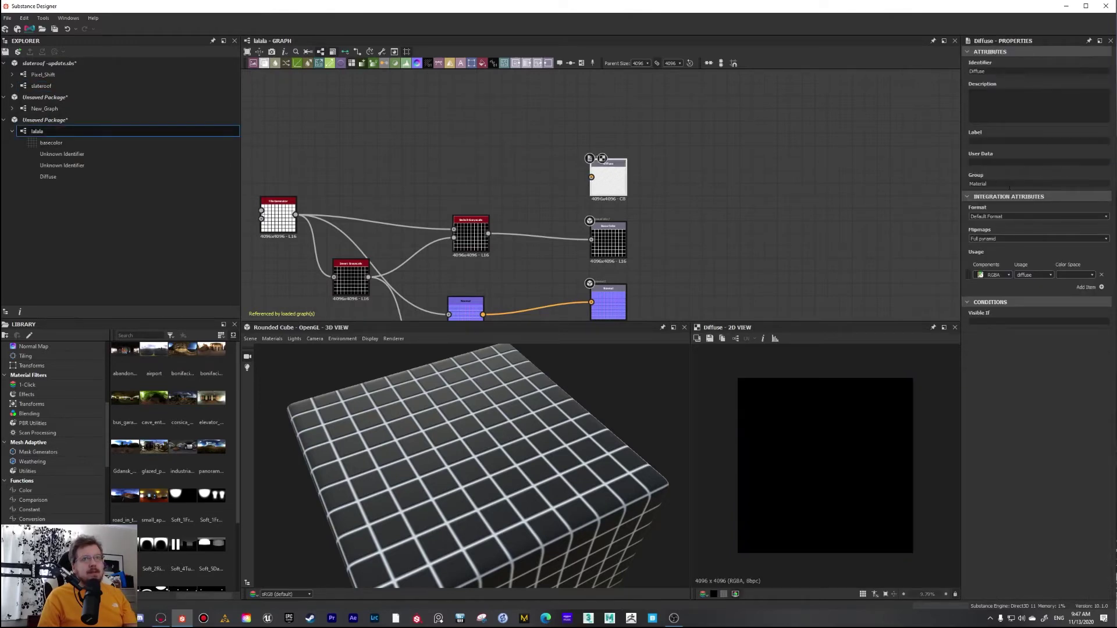
scroll(671, 217, down, 2)
middle_drag(671, 216, 671, 191)
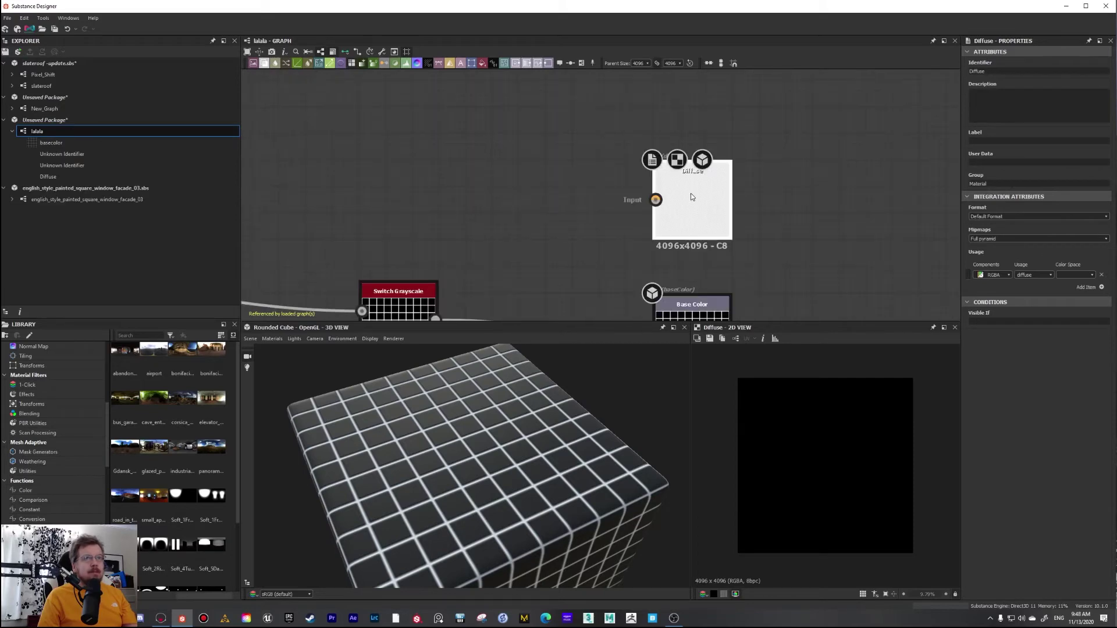
drag(713, 192, 711, 165)
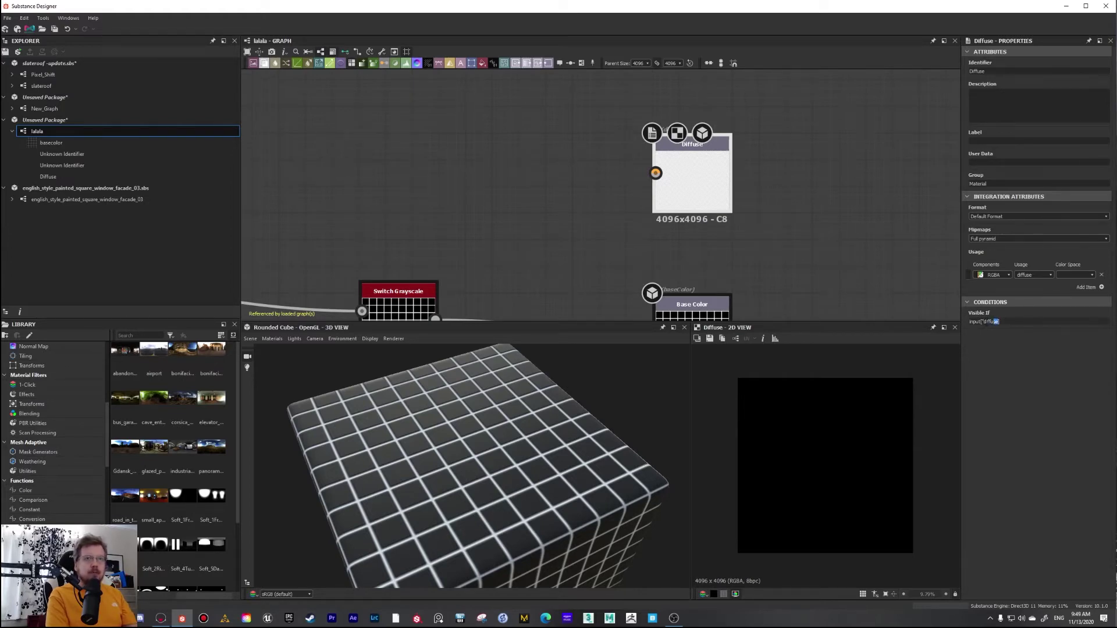
drag(987, 323, 984, 323)
text(output_)
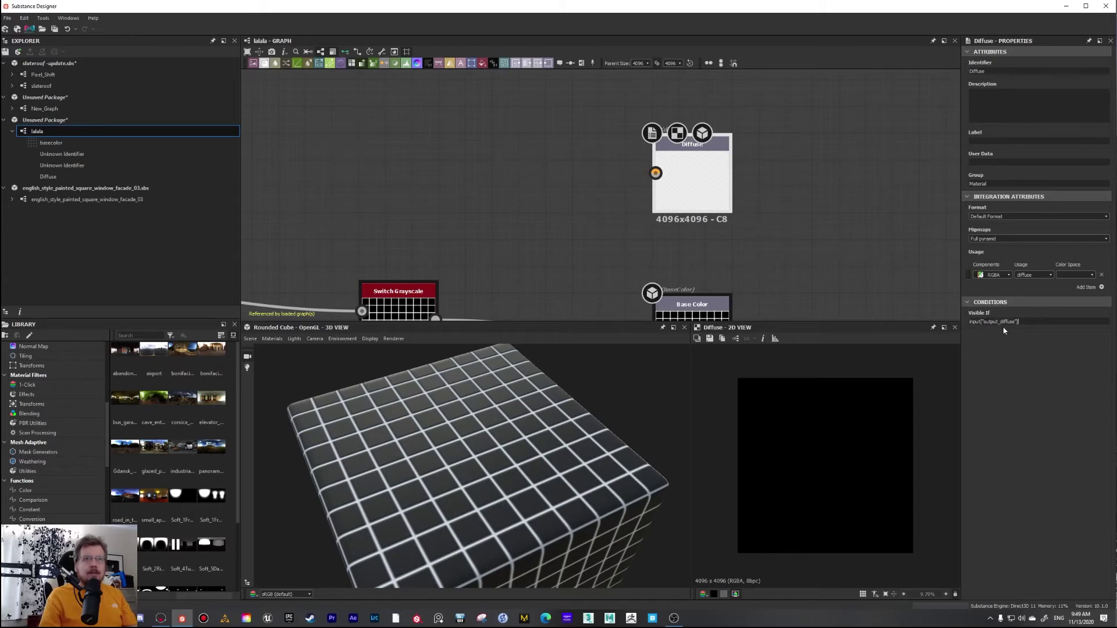
Add a Boolean input parameter to the lalala graph, using output_diffuse copied from the Diffuse condition as its identifier.
drag(983, 322, 1014, 321)
key(ctrl+c)
click(806, 227)
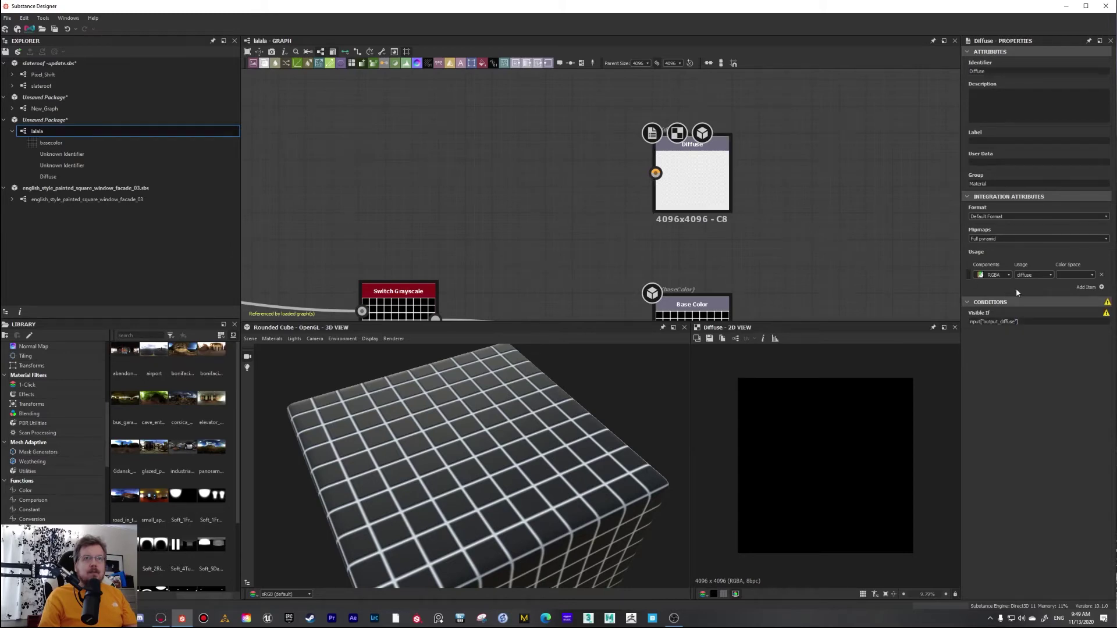
mouse_move(1106, 315)
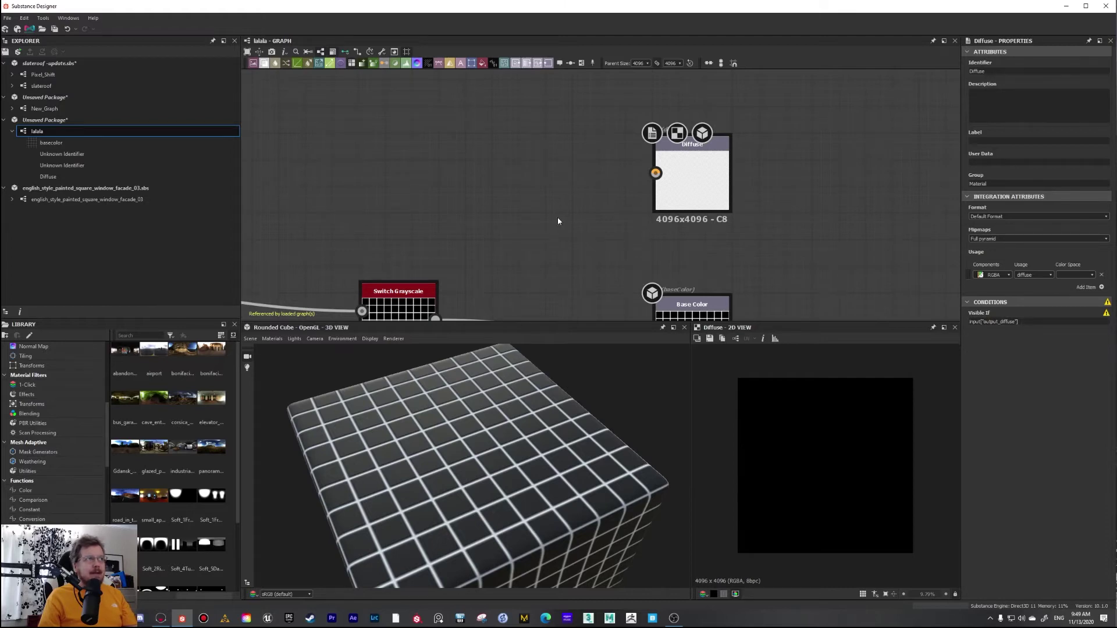
click(36, 130)
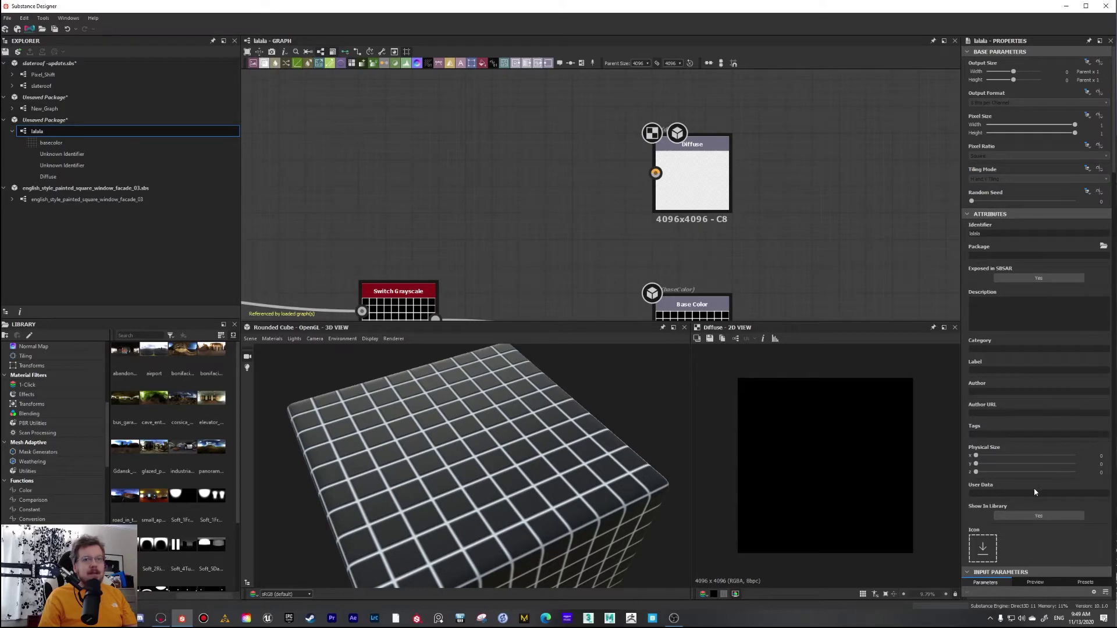
scroll(1034, 492, down, 5)
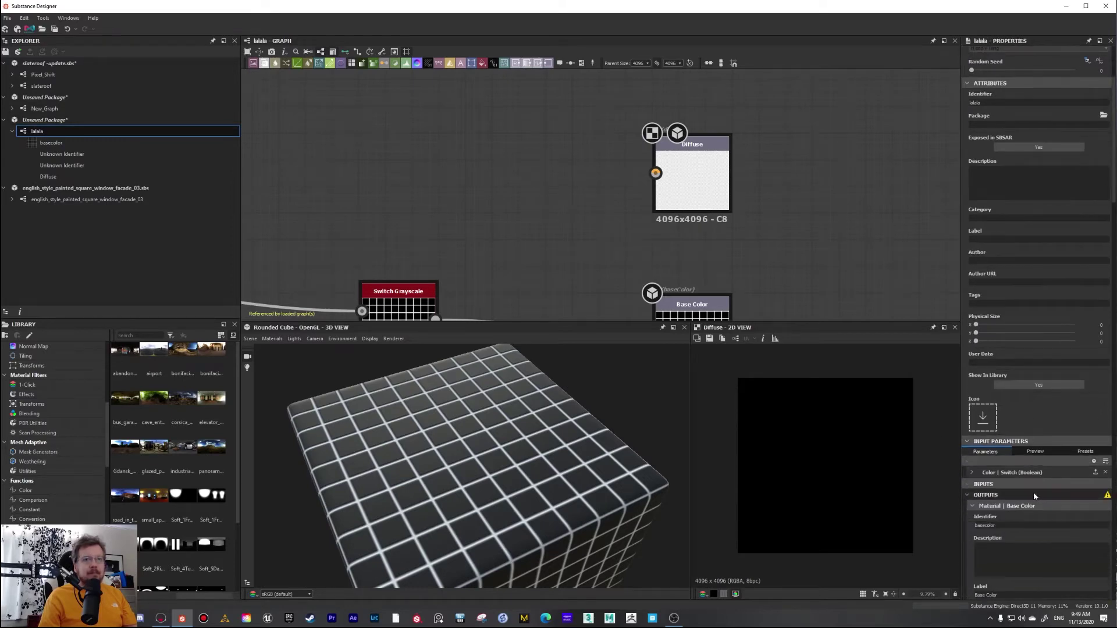
click(1093, 461)
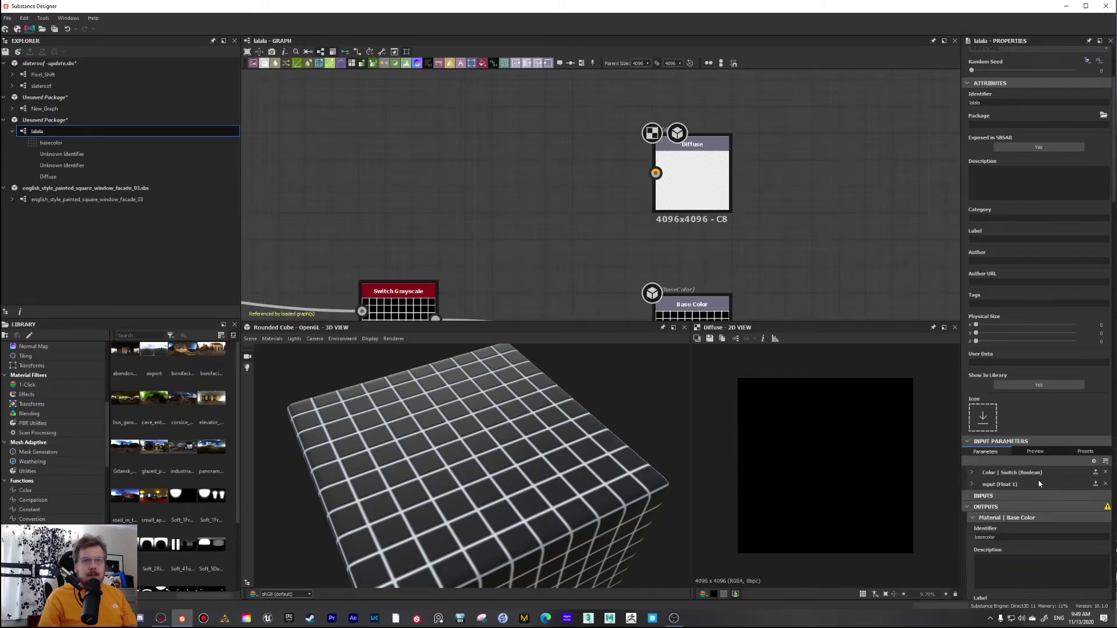
click(1002, 485)
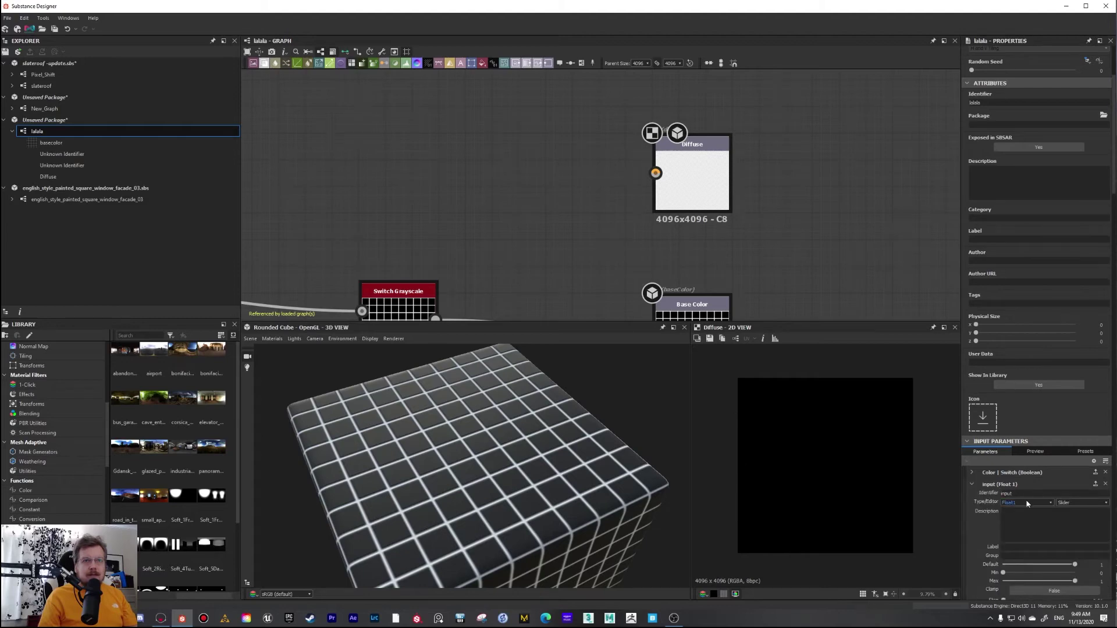
click(1027, 504)
click(1023, 510)
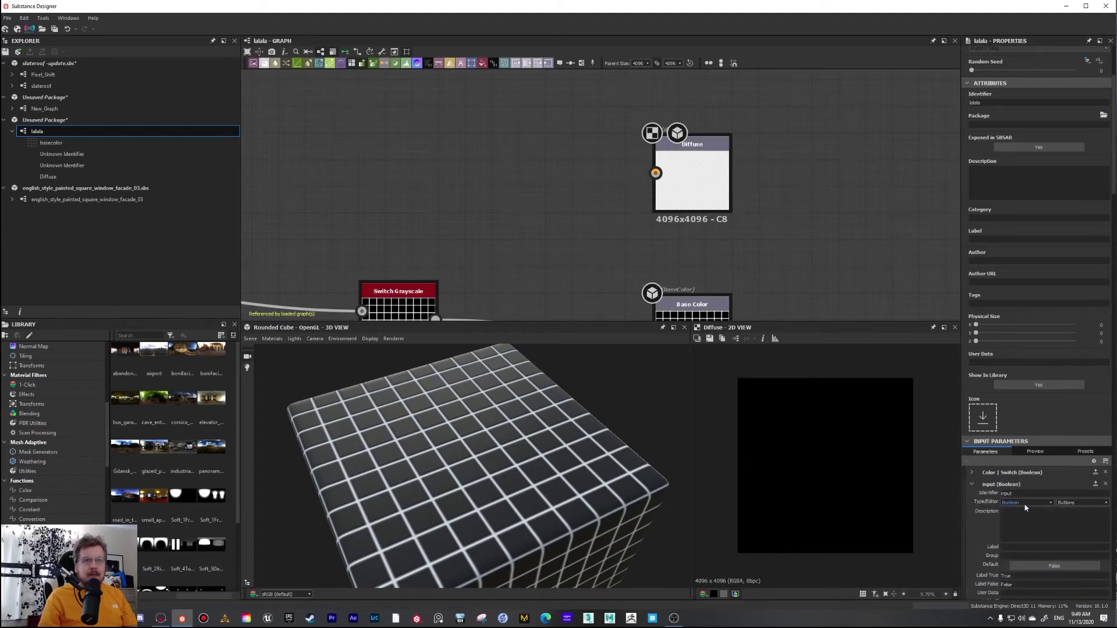
key(ctrl+v)
click(1038, 518)
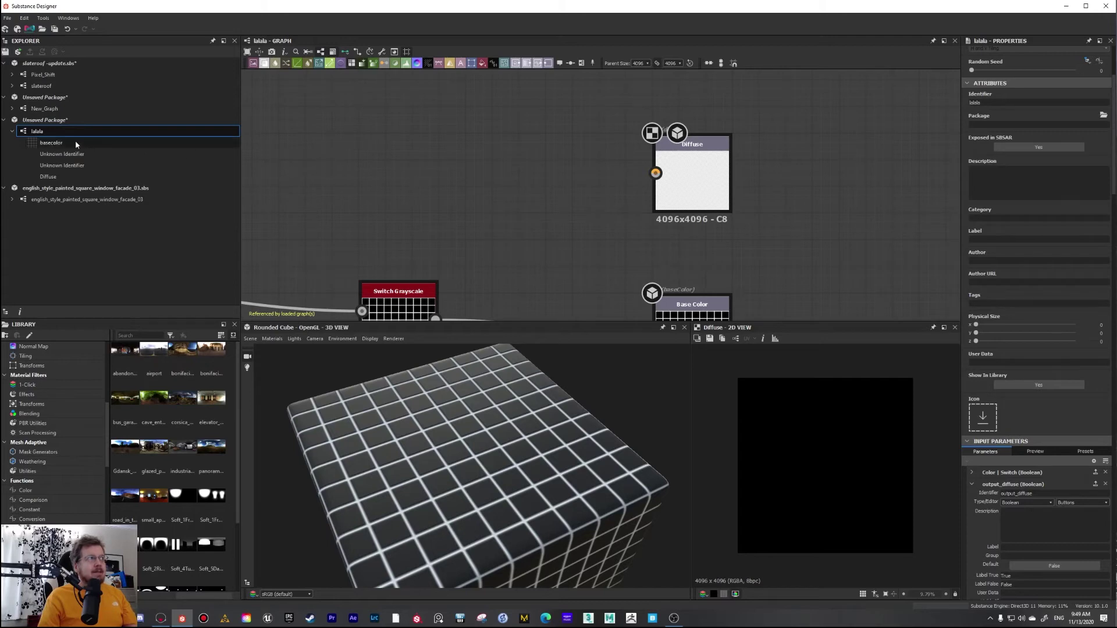
Recheck the Diffuse output's Visible If condition and bring up the lalala graph's properties.
click(684, 183)
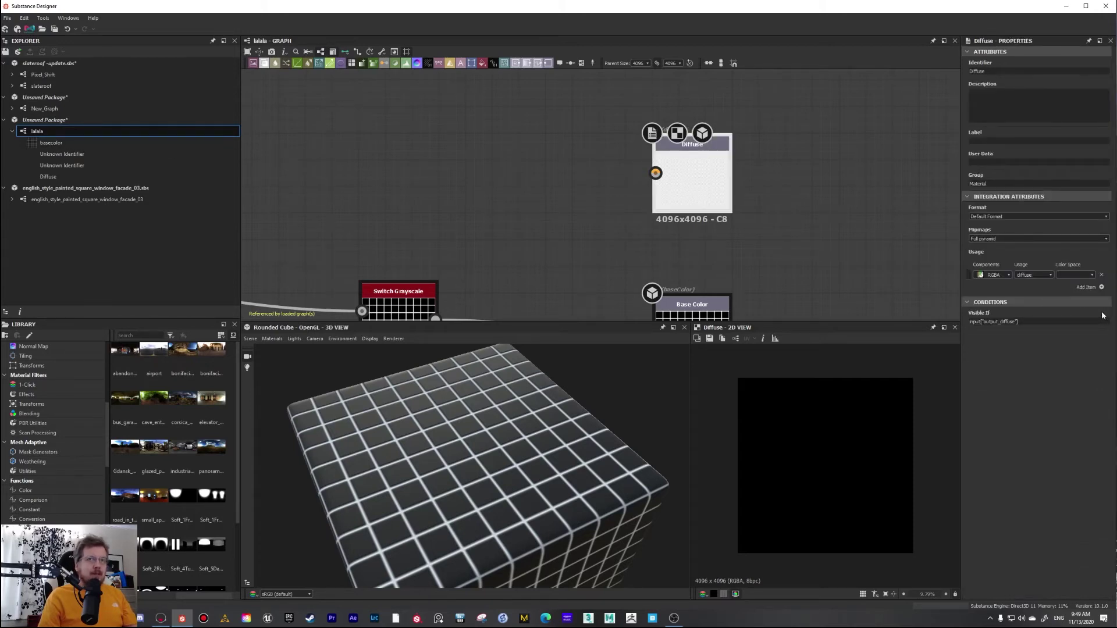
scroll(756, 212, down, 2)
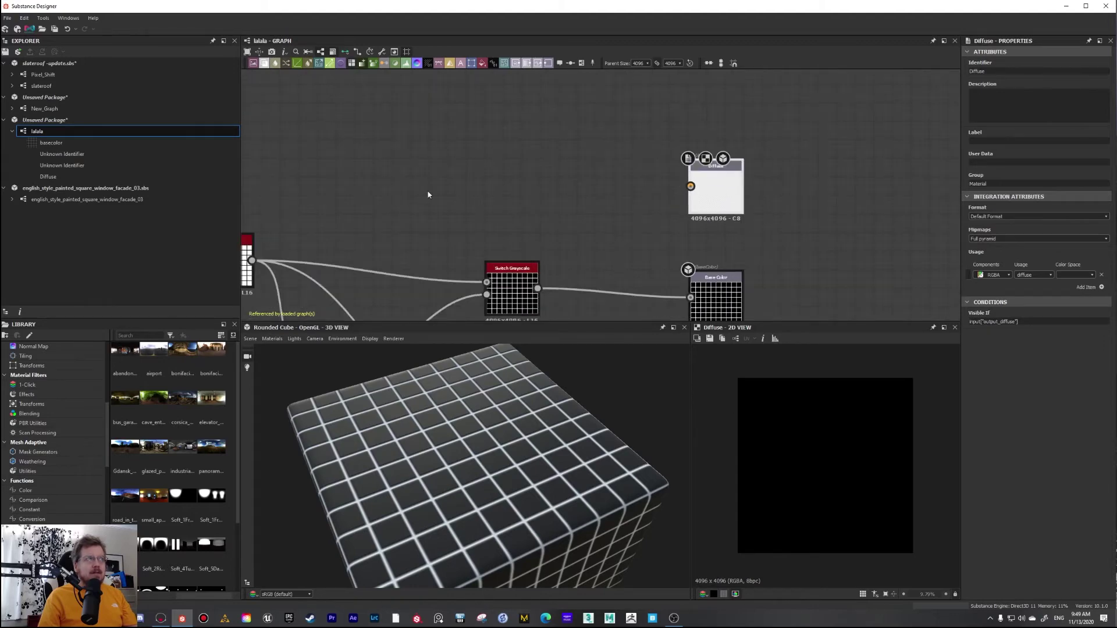
click(48, 131)
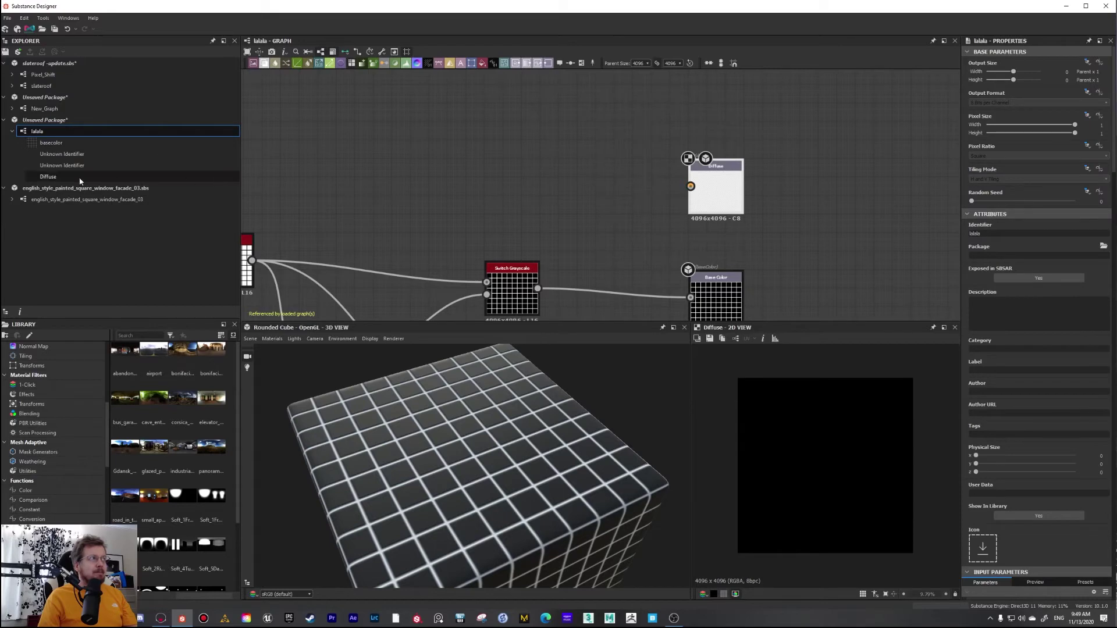
Open New_Graph, insert the lalala graph as an instance node, and show its base color in the 2D view.
click(44, 108)
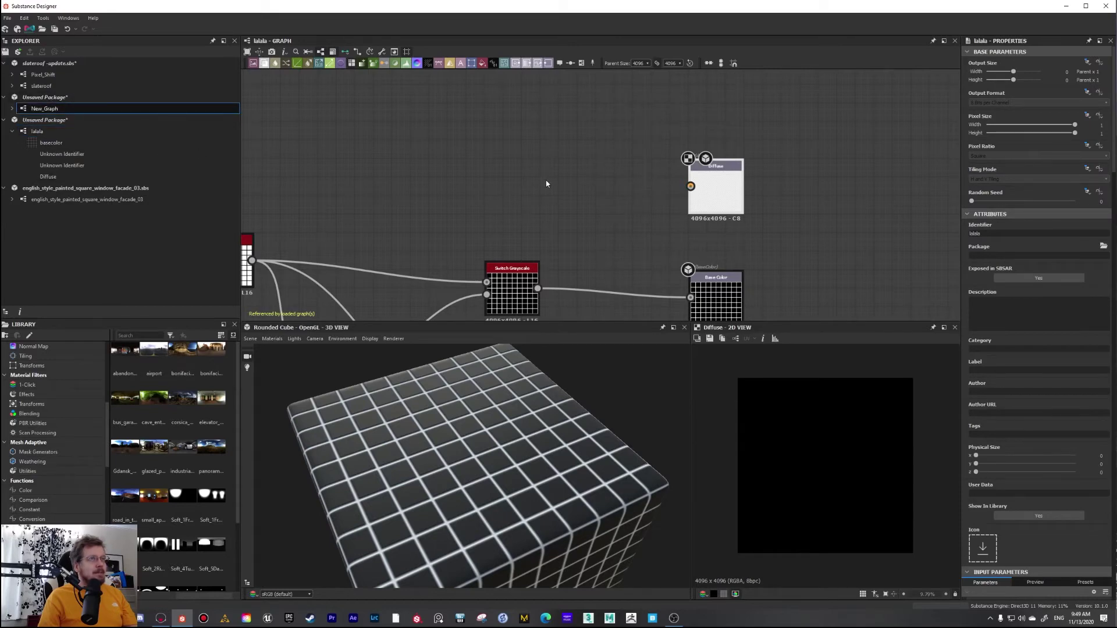
scroll(546, 183, down, 1)
drag(438, 139, 452, 147)
drag(37, 131, 498, 146)
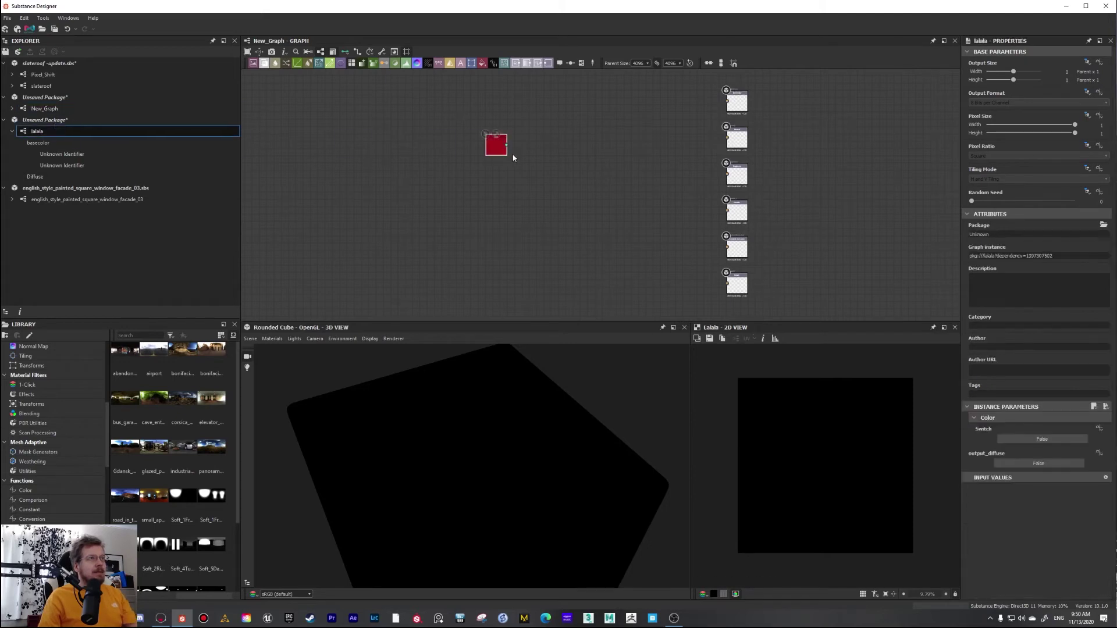
scroll(499, 155, up, 1)
double_click(499, 154)
scroll(500, 153, up, 5)
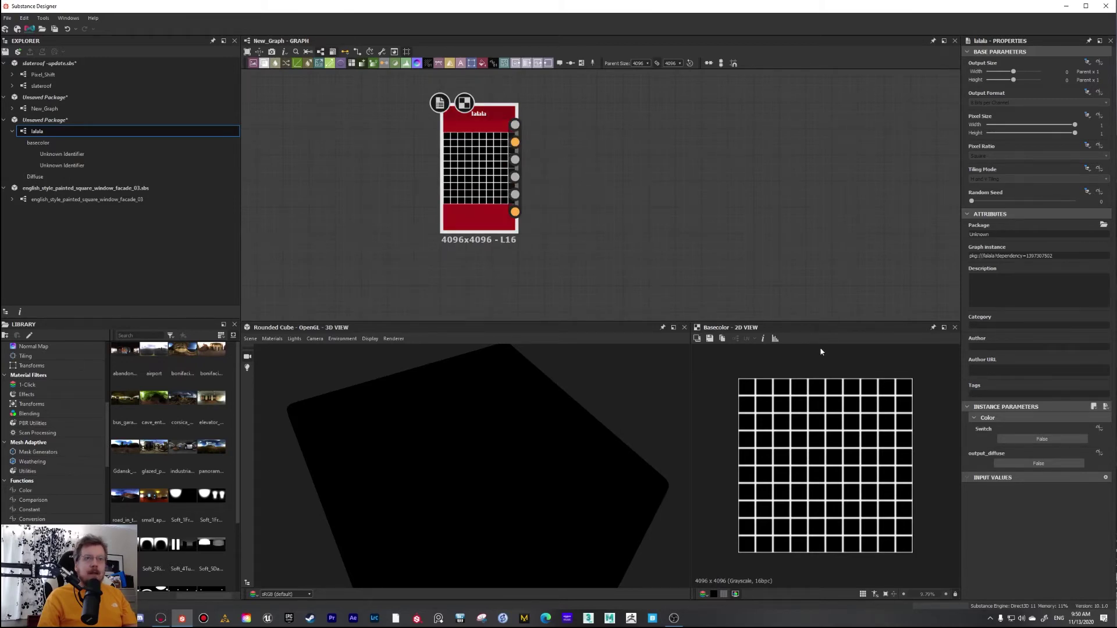
Test the lalala instance's output_diffuse parameter by switching it to True and back to False.
click(1038, 463)
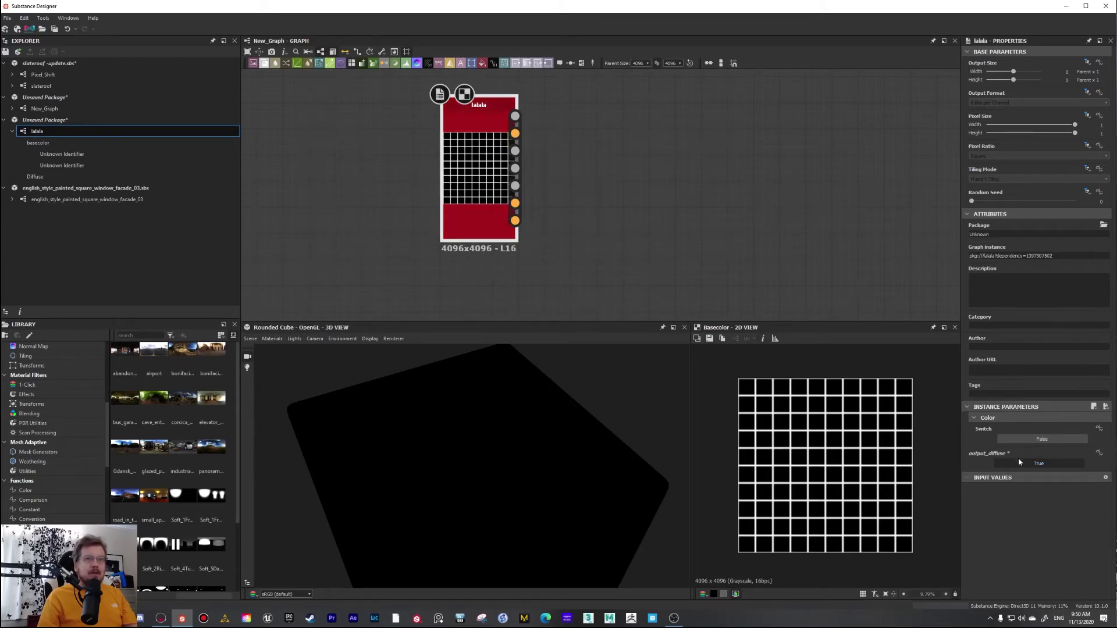
click(1038, 463)
scroll(486, 179, down, 2)
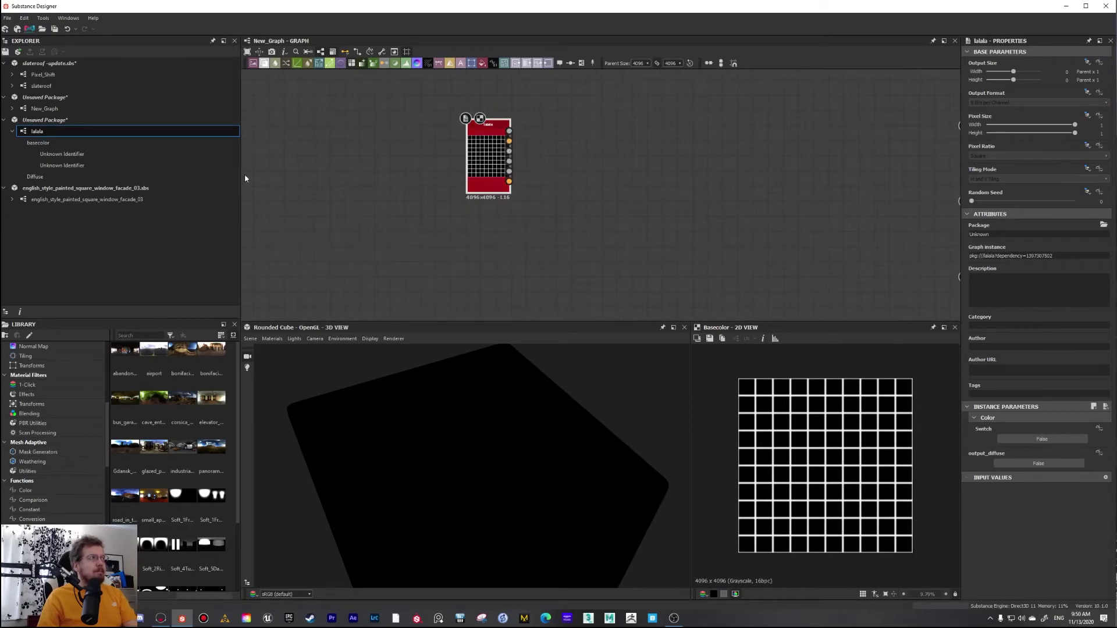
Delete the lalala instance from New_Graph and reopen the lalala graph at its output nodes.
key(Delete)
double_click(59, 131)
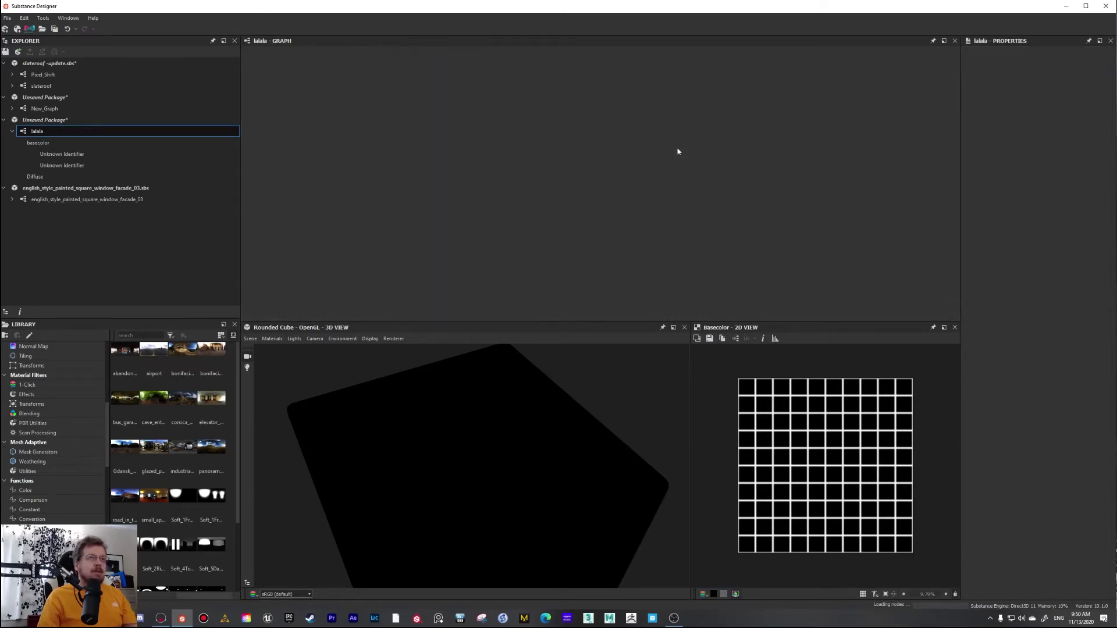
scroll(680, 186, up, 5)
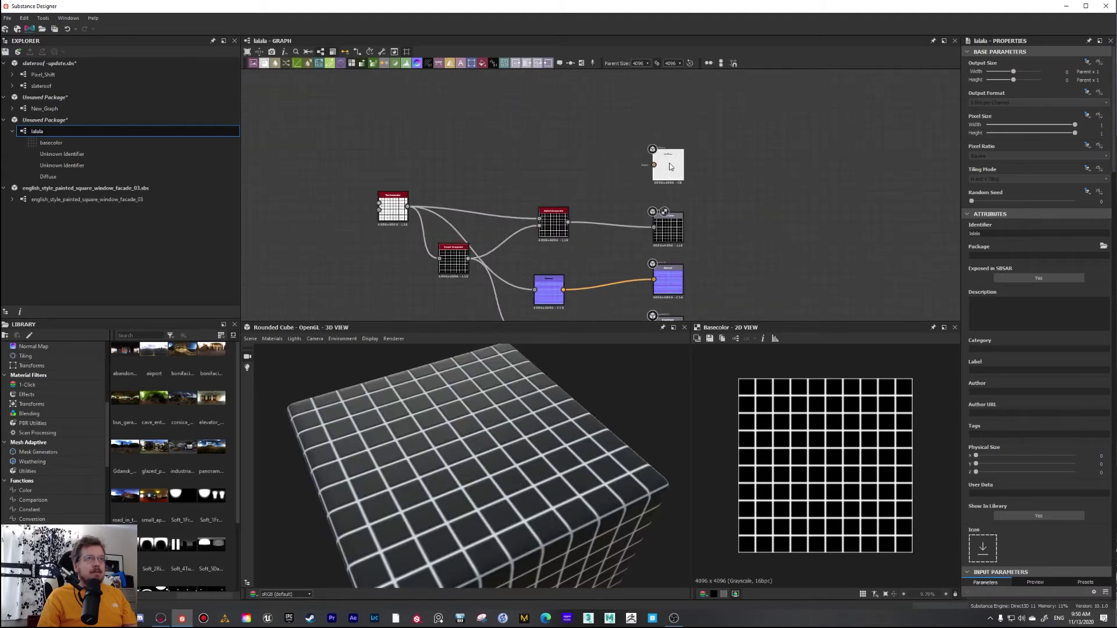
scroll(697, 160, down, 3)
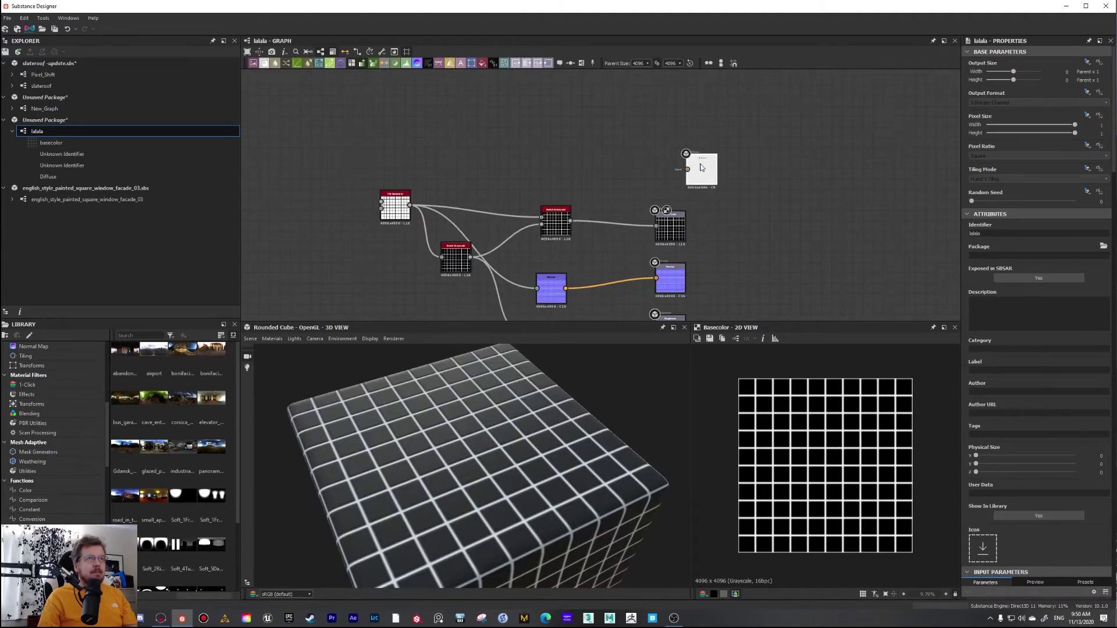
scroll(670, 167, up, 2)
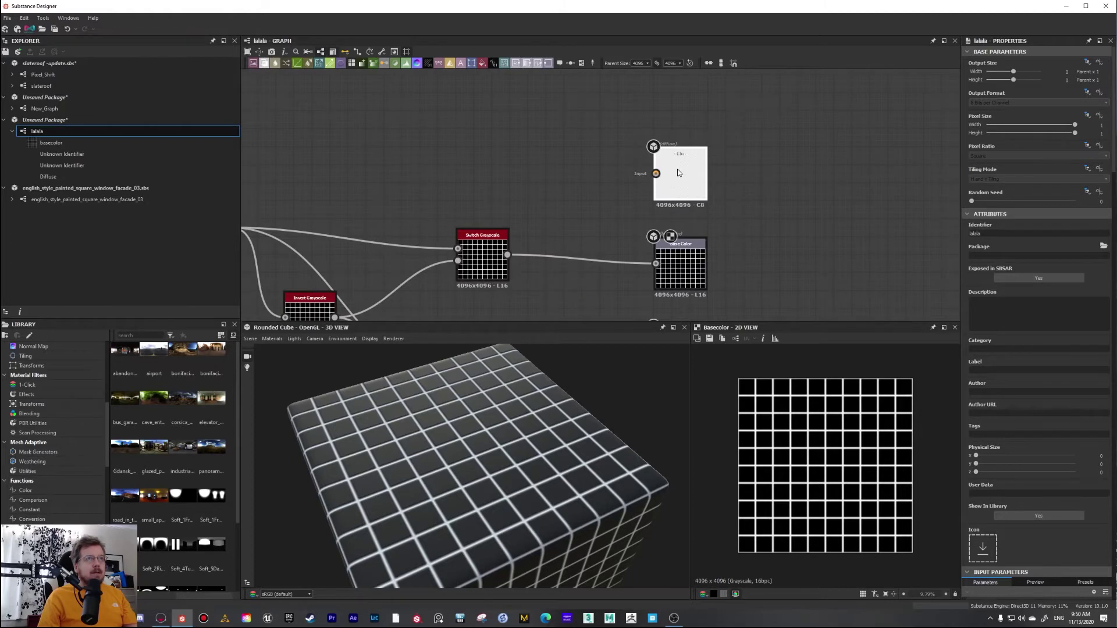
Move the whole group of processing nodes away from the output column to open up space between them.
click(679, 172)
middle_drag(797, 211, 754, 150)
scroll(636, 150, down, 5)
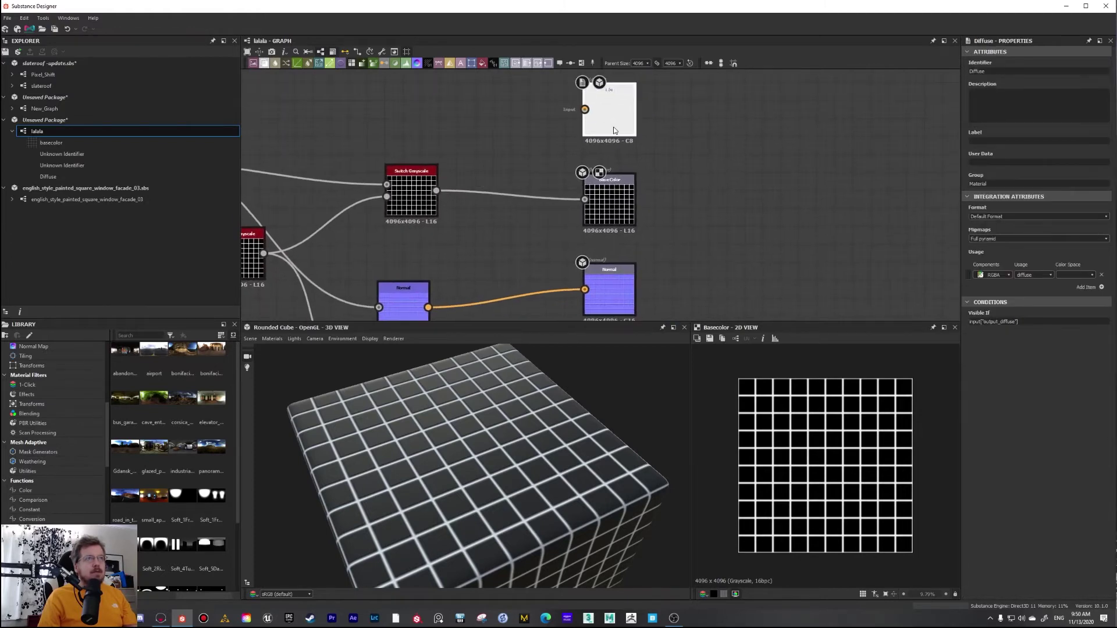
middle_drag(636, 150, 691, 128)
drag(410, 96, 622, 282)
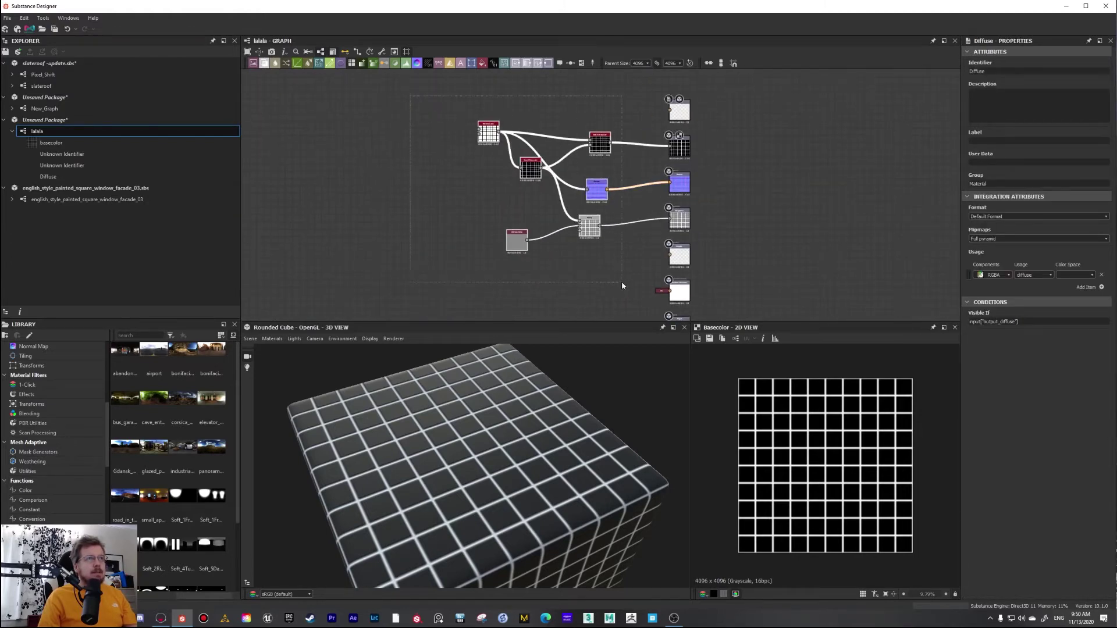
drag(601, 154, 450, 141)
Add an Output node and a second copy of it beside the existing column of outputs.
scroll(675, 251, up, 4)
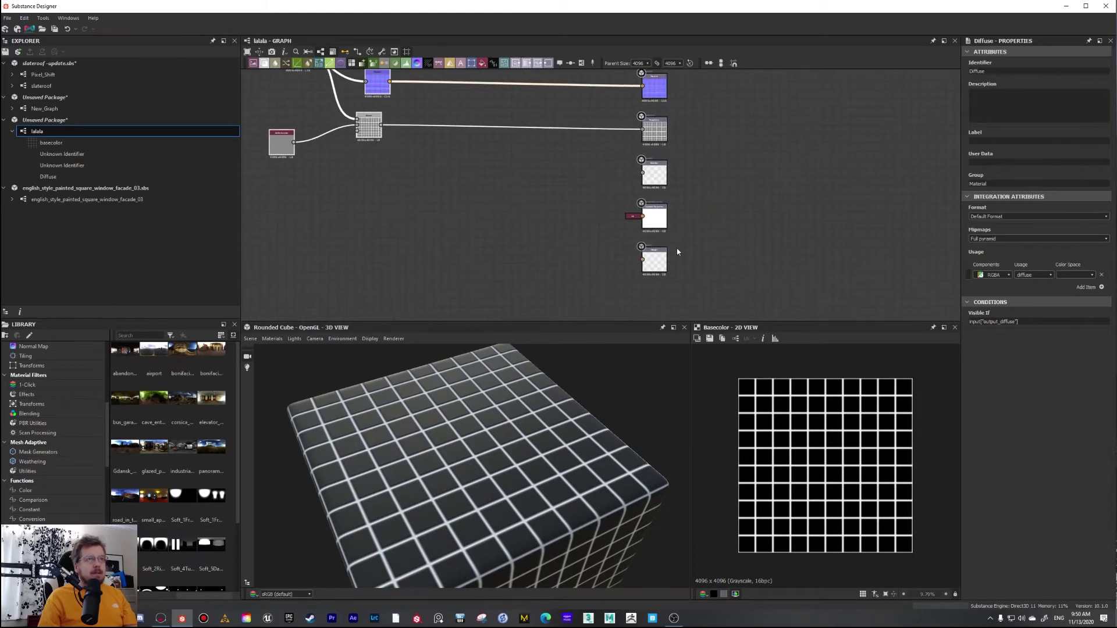
middle_drag(683, 141, 708, 299)
scroll(719, 204, down, 2)
middle_drag(719, 190, 714, 252)
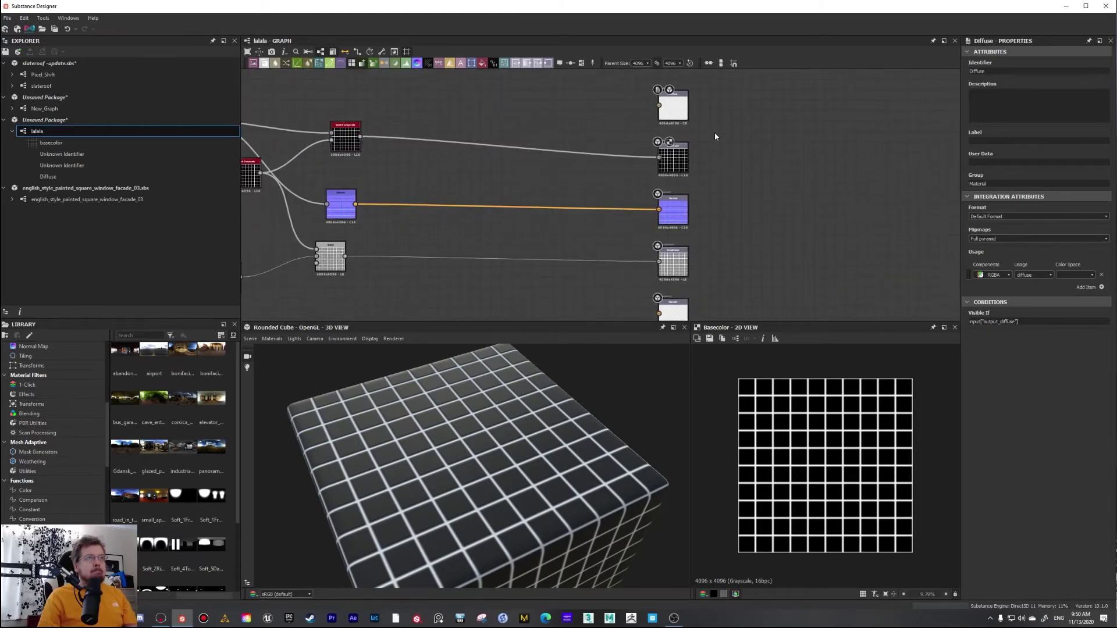
middle_drag(715, 144, 712, 197)
key(space)
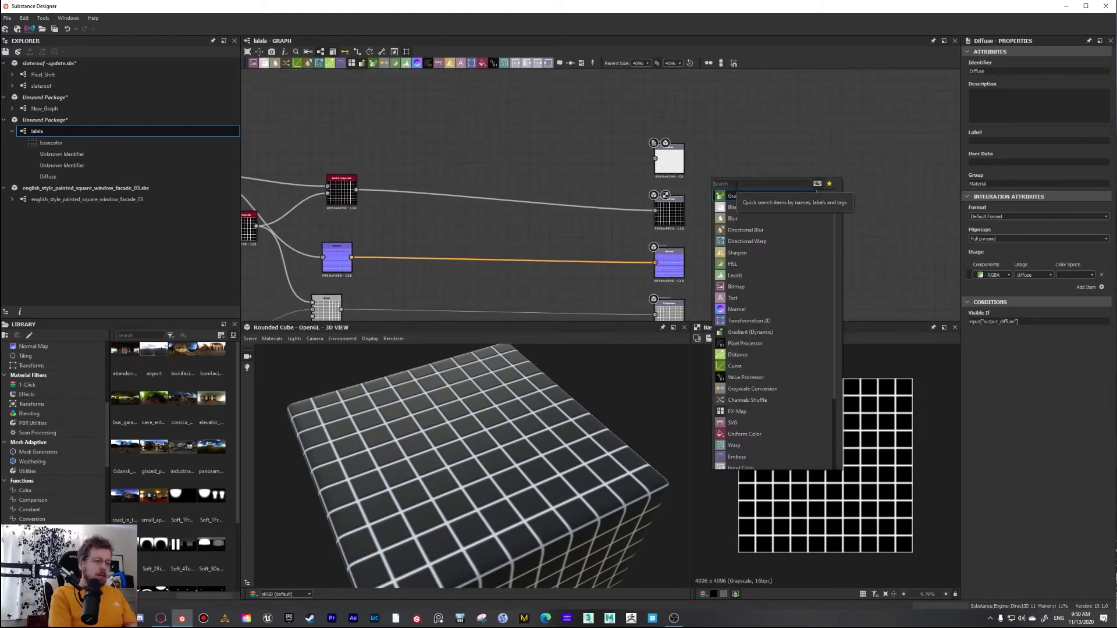
text(oup)
key(BackSpace)
key(BackSpace)
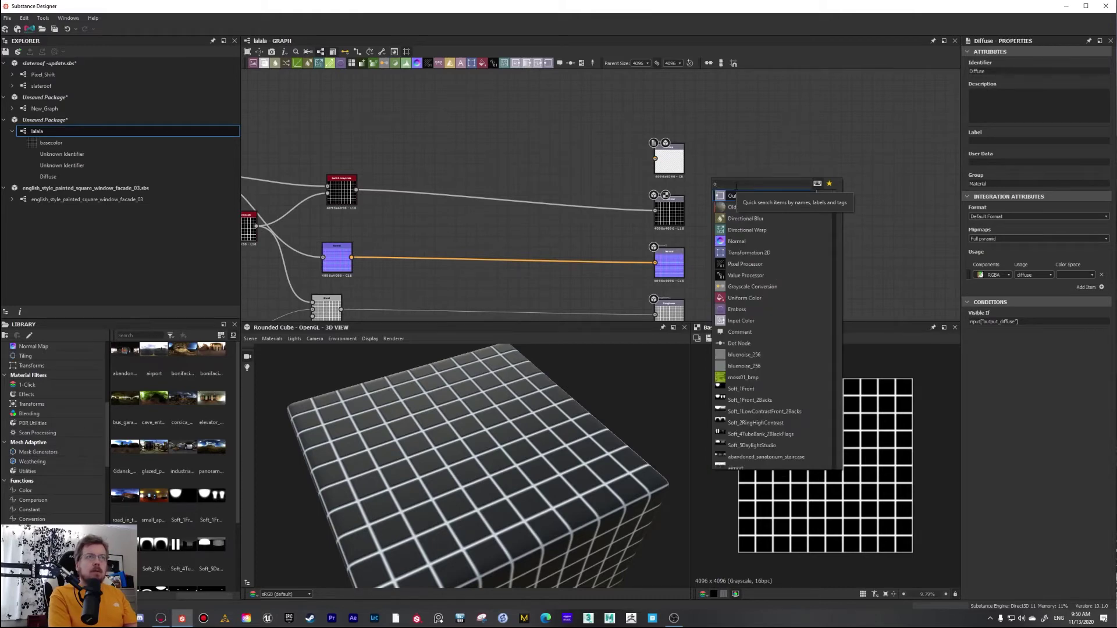
text(utput)
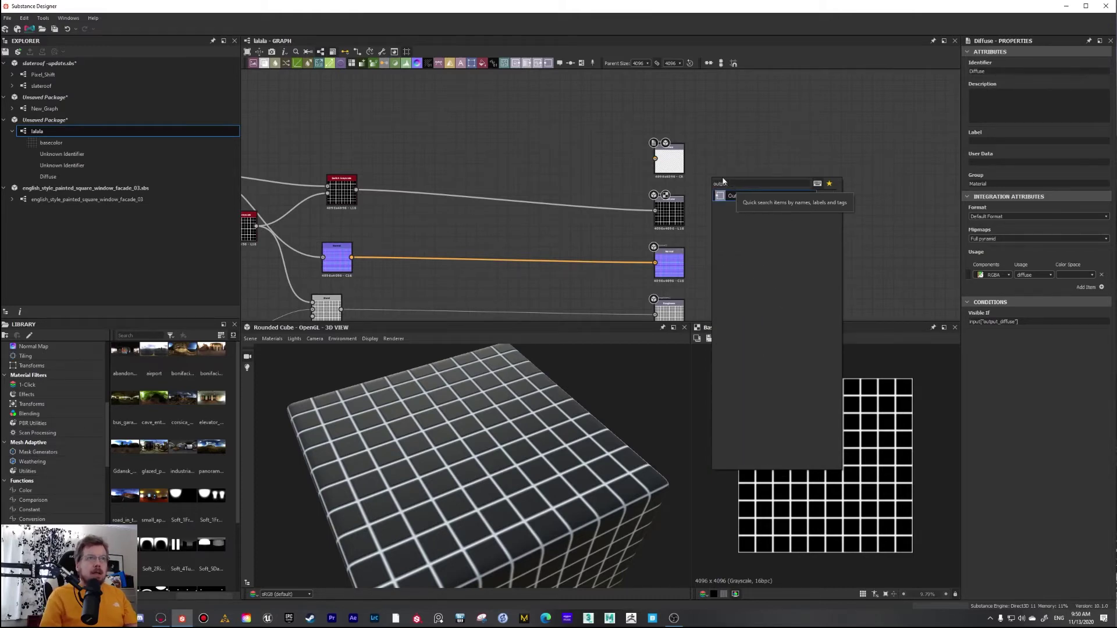
click(734, 197)
drag(714, 184, 765, 198)
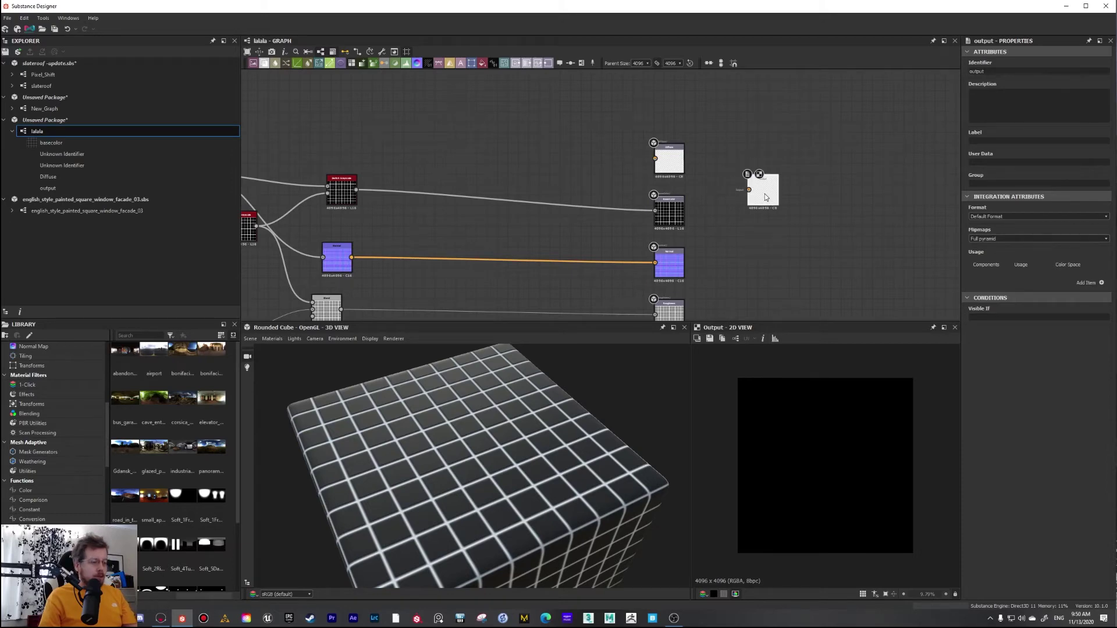
key(ctrl+v)
drag(603, 198, 788, 256)
Move the Diffuse and Base Color outputs up so they sit close together, Base Color directly under Diffuse.
mouse_move(661, 159)
mouse_down()
mouse_move(663, 119)
mouse_move(664, 139)
mouse_up()
scroll(669, 189, up, 4)
drag(672, 212, 671, 151)
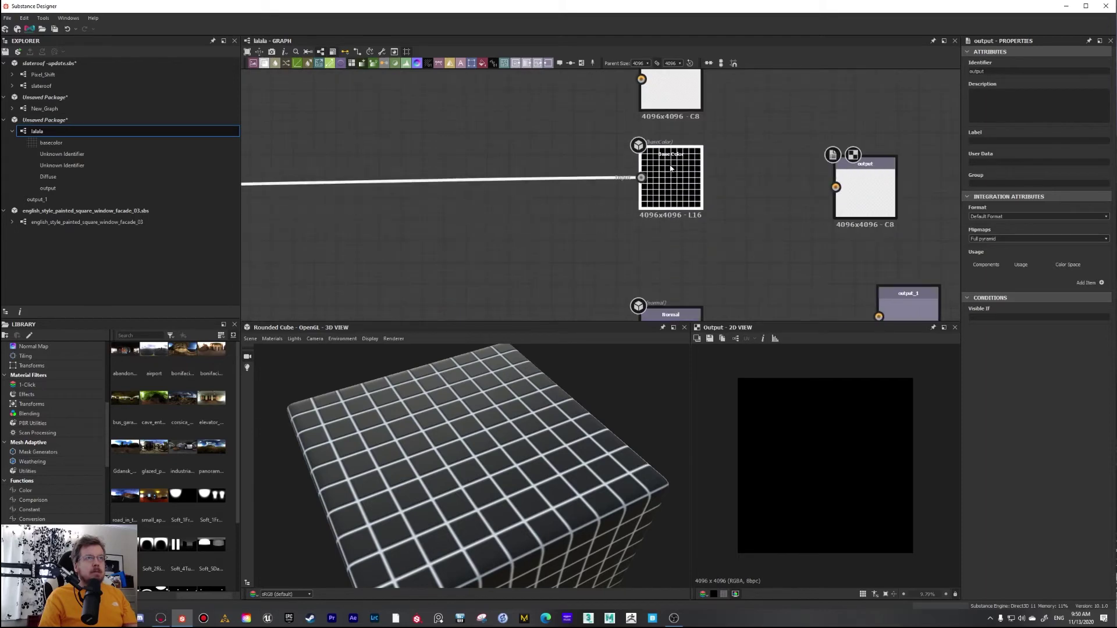
scroll(672, 151, down, 3)
scroll(664, 123, up, 2)
middle_drag(653, 111, 746, 145)
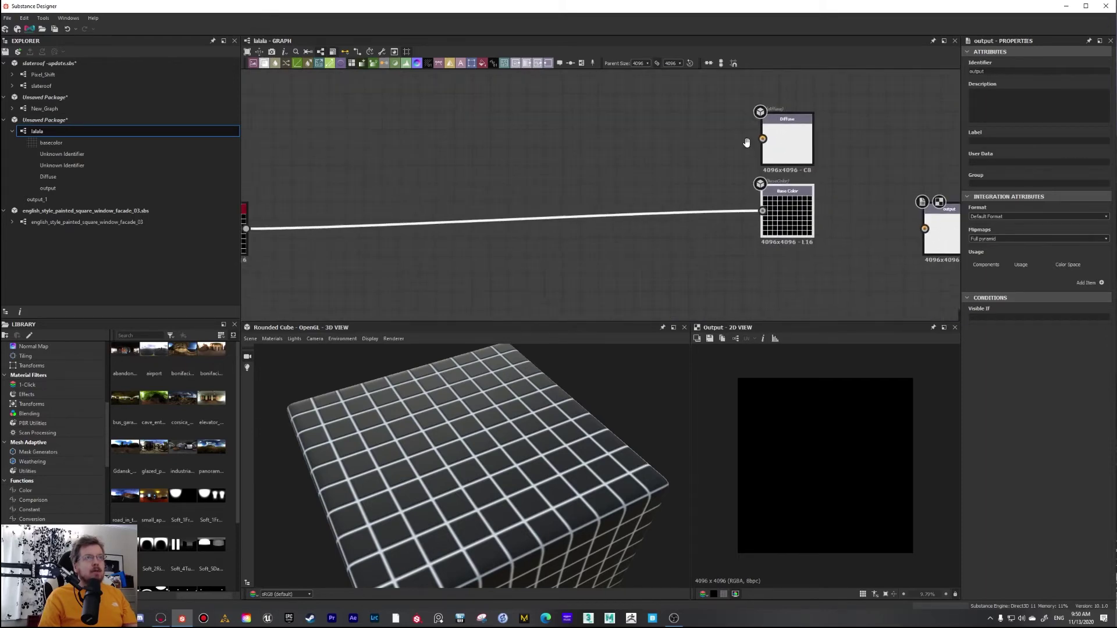
scroll(582, 174, down, 2)
Add a Gradient Map node fed by Switch Grayscale and connect it to both the Diffuse and Base Color outputs.
drag(346, 214, 499, 142)
click(548, 136)
scroll(548, 135, up, 3)
key(space)
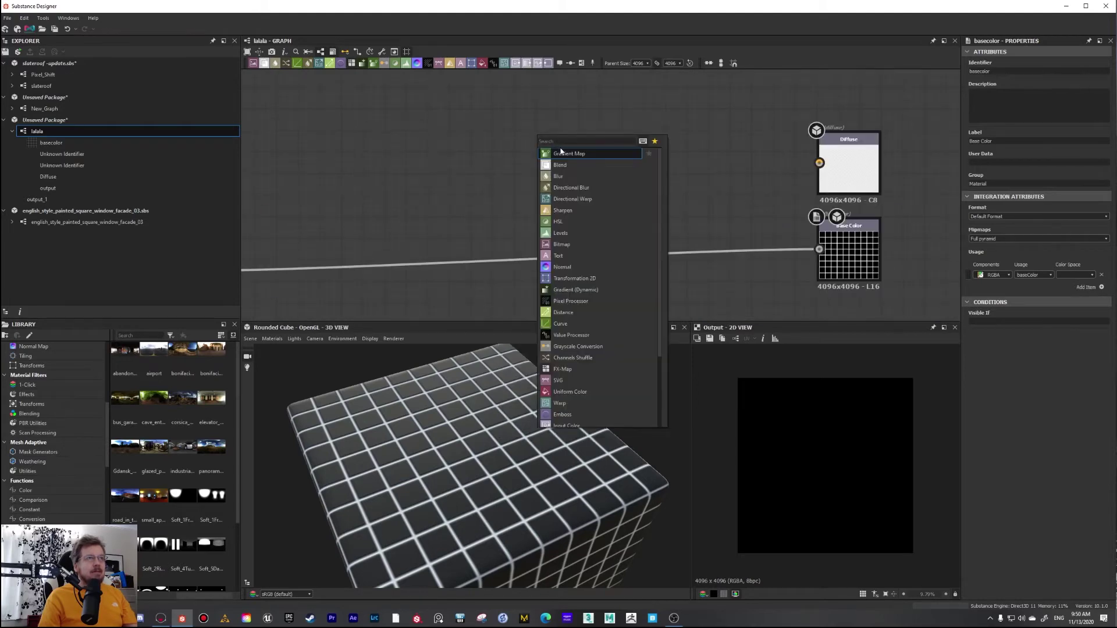
click(561, 152)
scroll(548, 153, down, 2)
drag(347, 219, 705, 157)
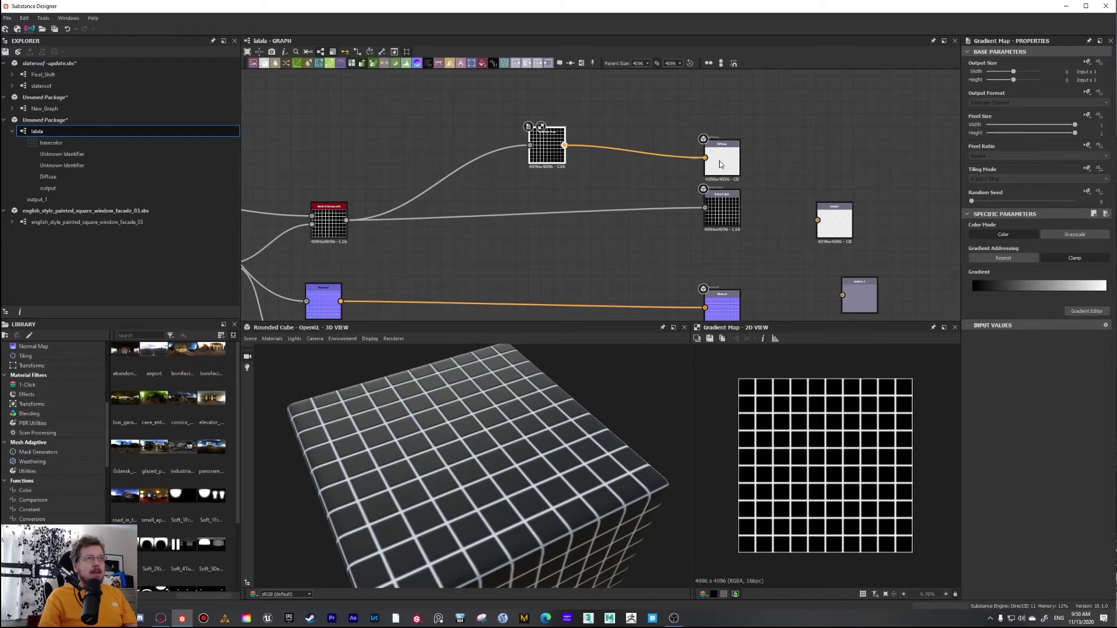
drag(565, 145, 705, 207)
Place the Gradient Map node nearer the Diffuse and Base Color outputs and move the Normal output up beneath them.
drag(549, 136, 599, 151)
middle_drag(639, 176, 605, 148)
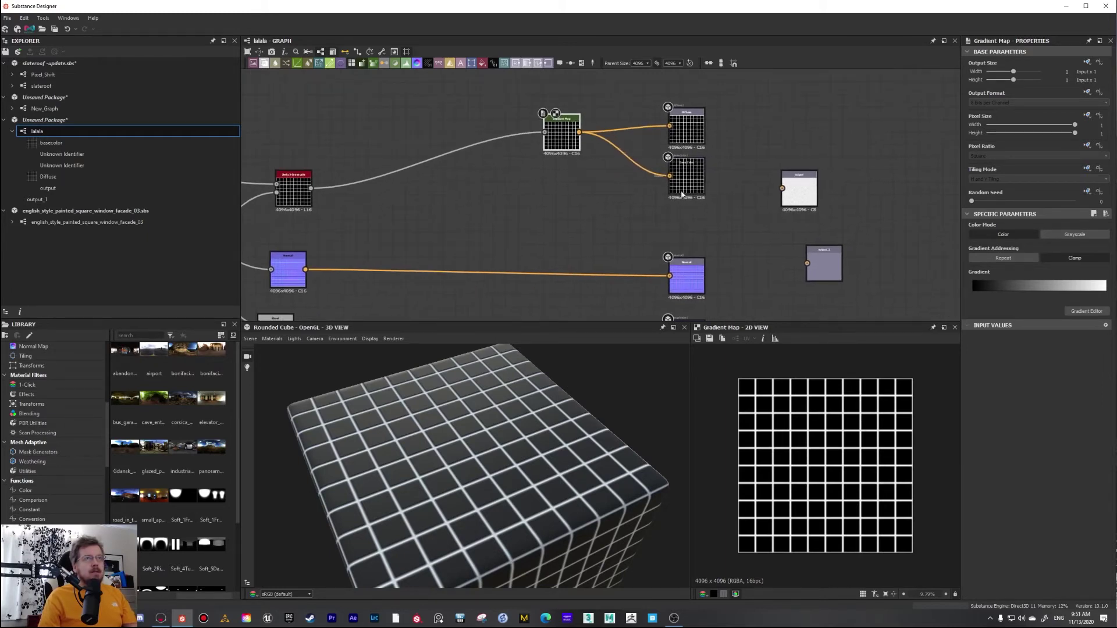
drag(560, 126, 559, 97)
middle_drag(690, 272, 686, 216)
drag(686, 217, 679, 160)
middle_drag(683, 280, 683, 211)
Place the output_1 node directly above the Roughness output and display its properties and 2D preview.
scroll(683, 210, up, 2)
middle_drag(911, 106, 875, 190)
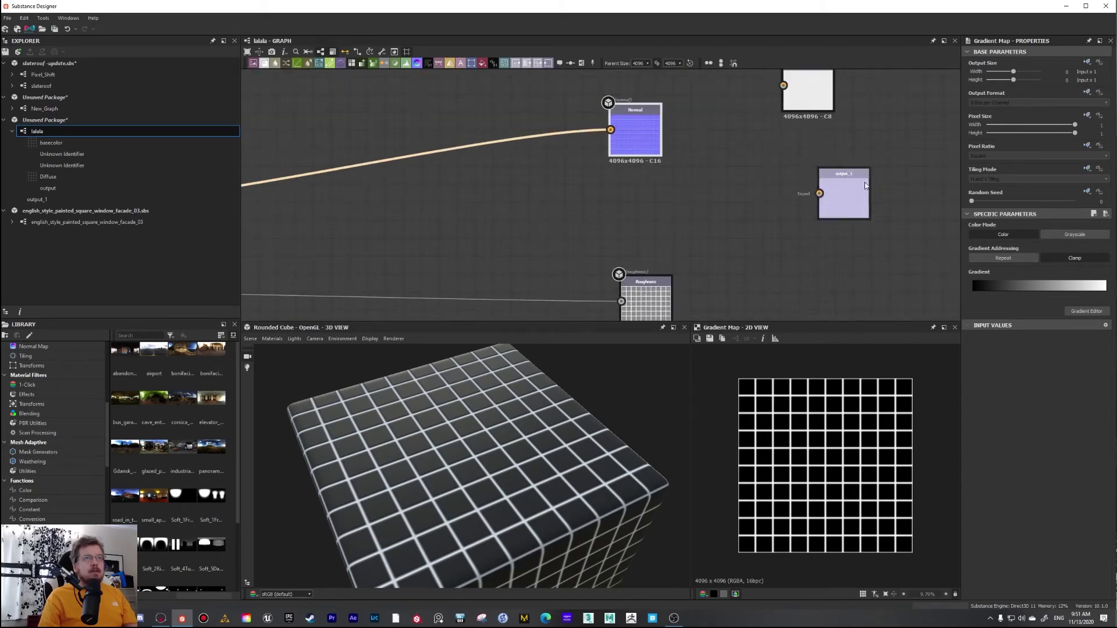
scroll(844, 176, up, 2)
drag(837, 184, 565, 236)
double_click(564, 235)
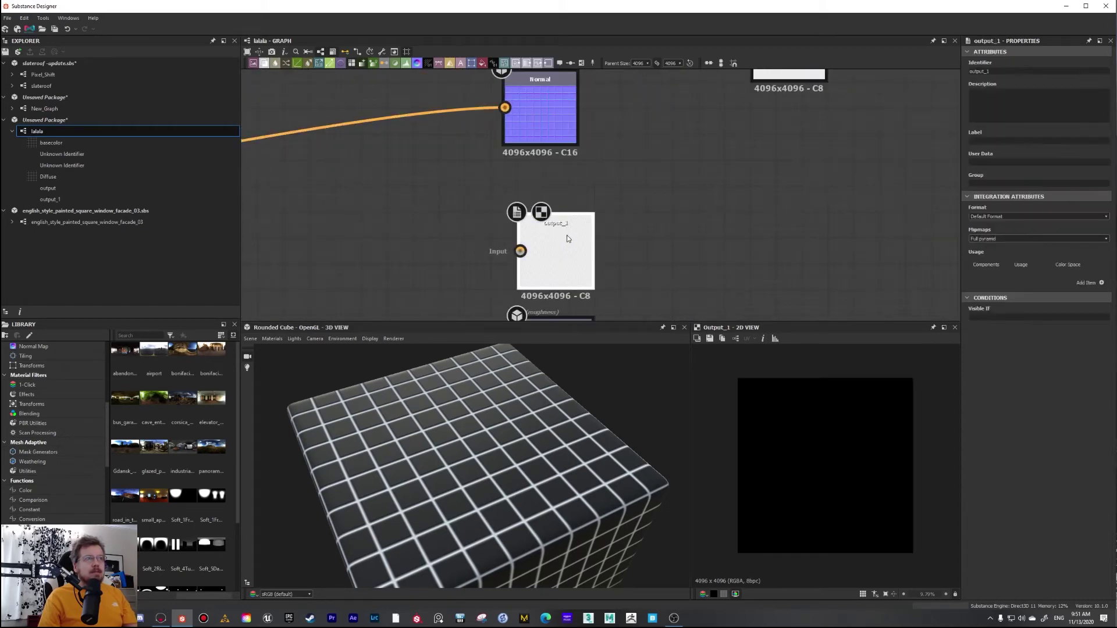
Add a usage item to the output_1 node and set its usage to glossiness.
scroll(565, 236, down, 3)
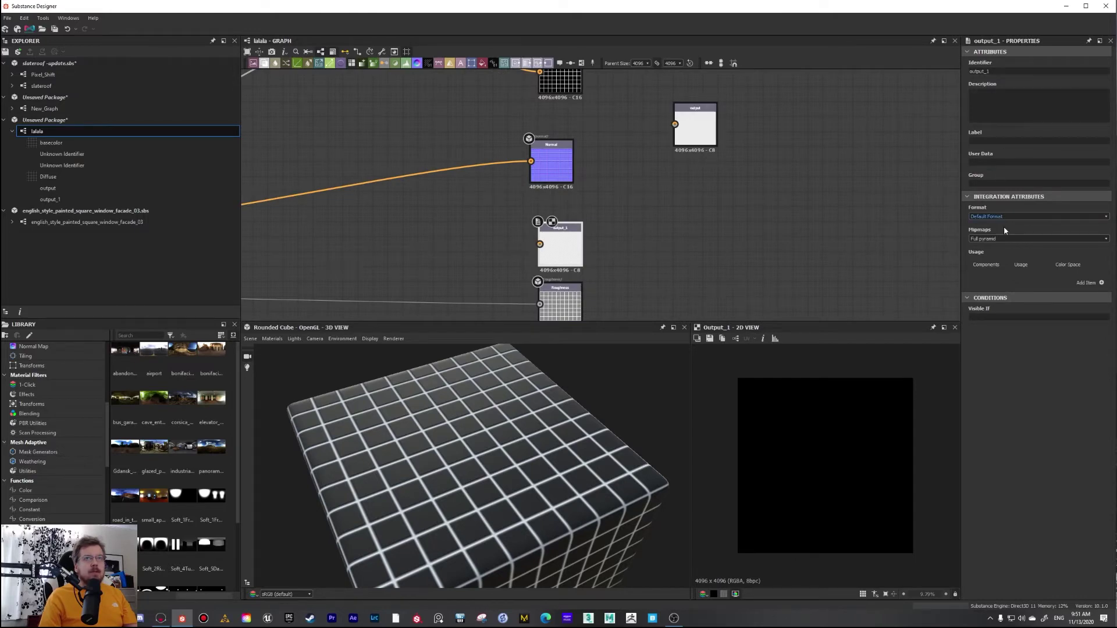
click(1102, 283)
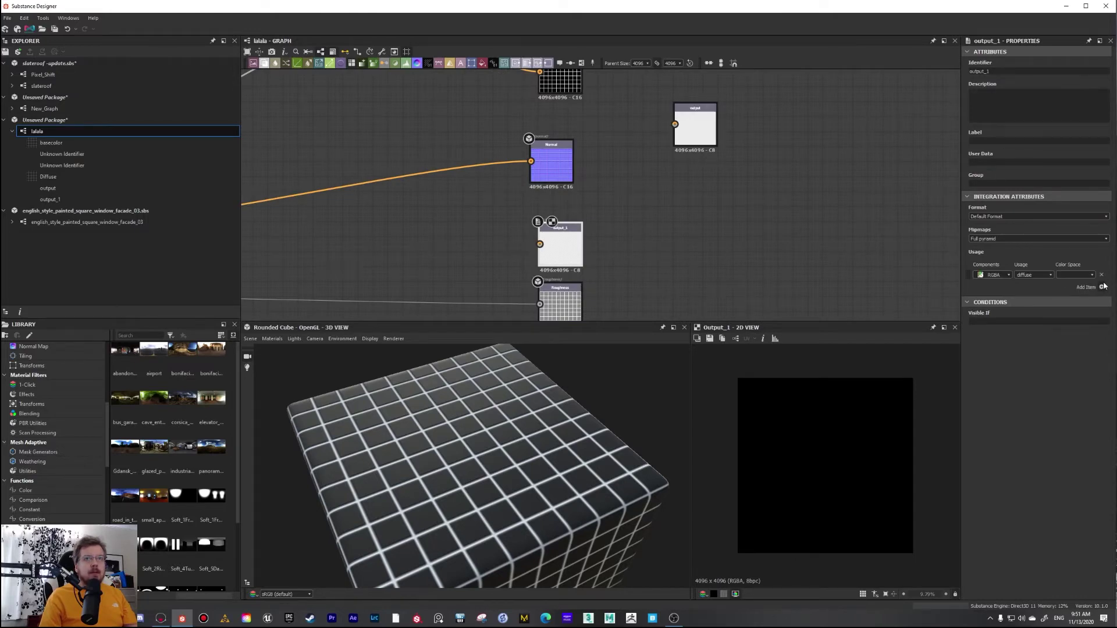
click(1050, 275)
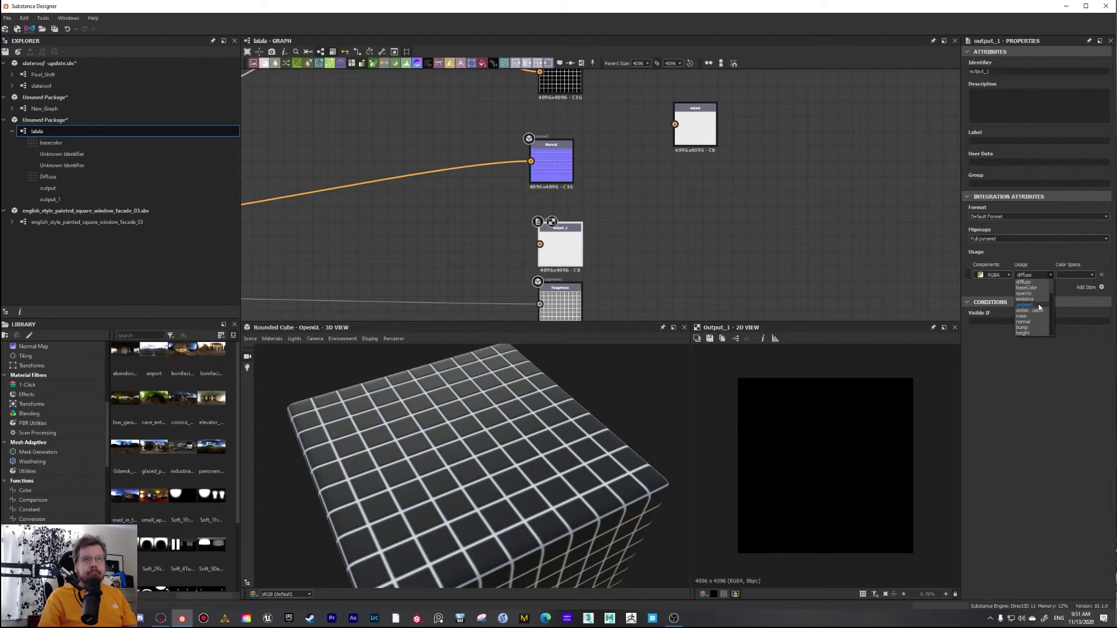
scroll(1036, 327, down, 1)
click(1027, 327)
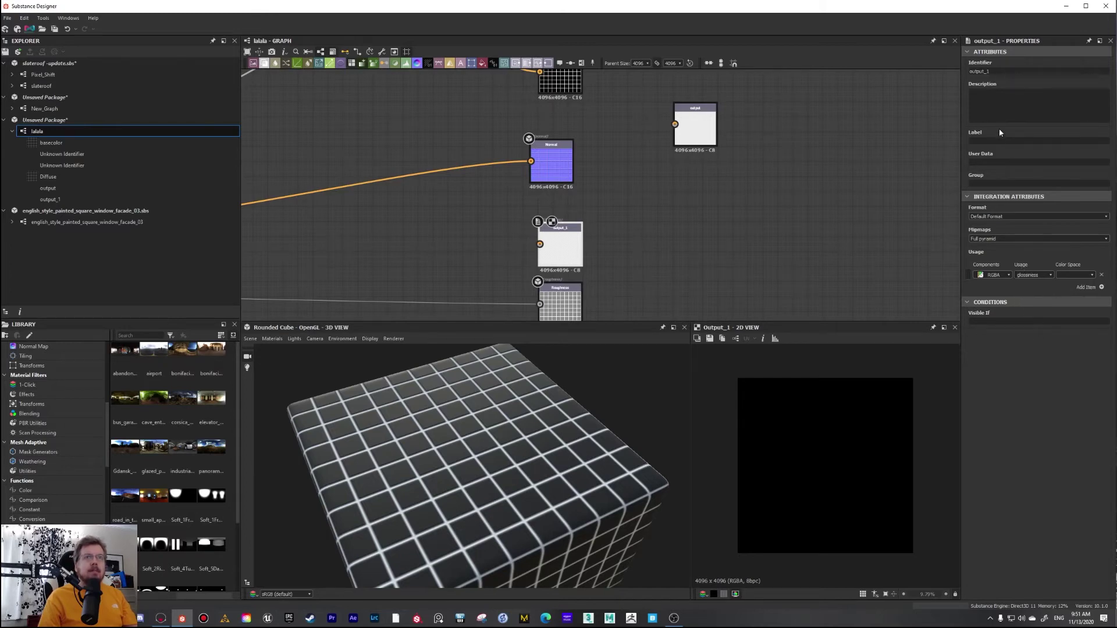
Set the new output's group to Material and both its label and identifier to Glossiness.
text(Mat)
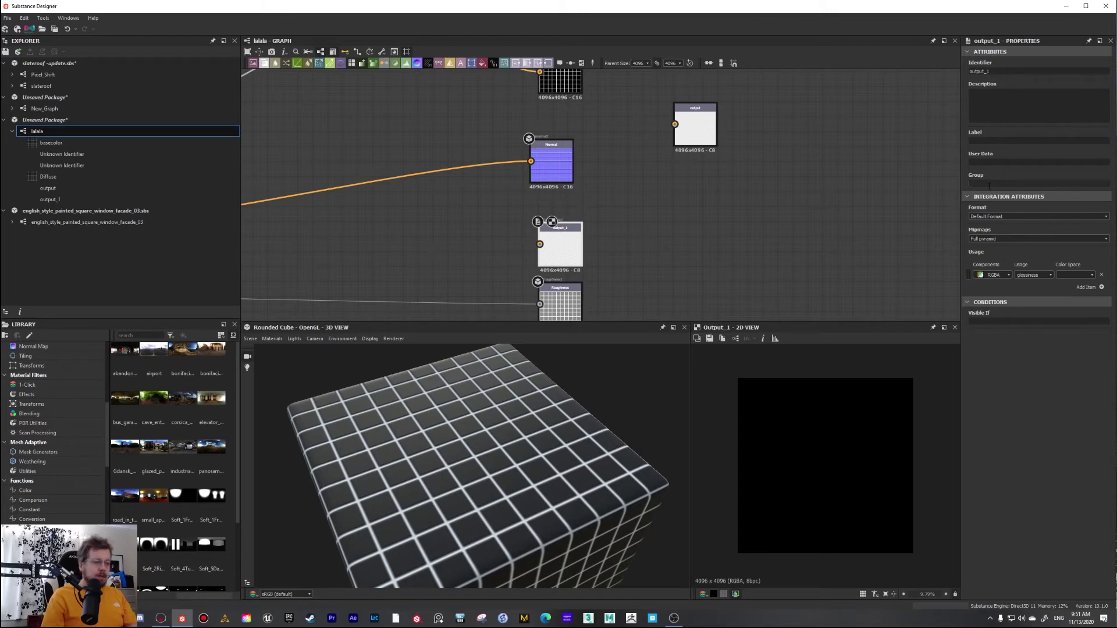
text(erial)
click(619, 227)
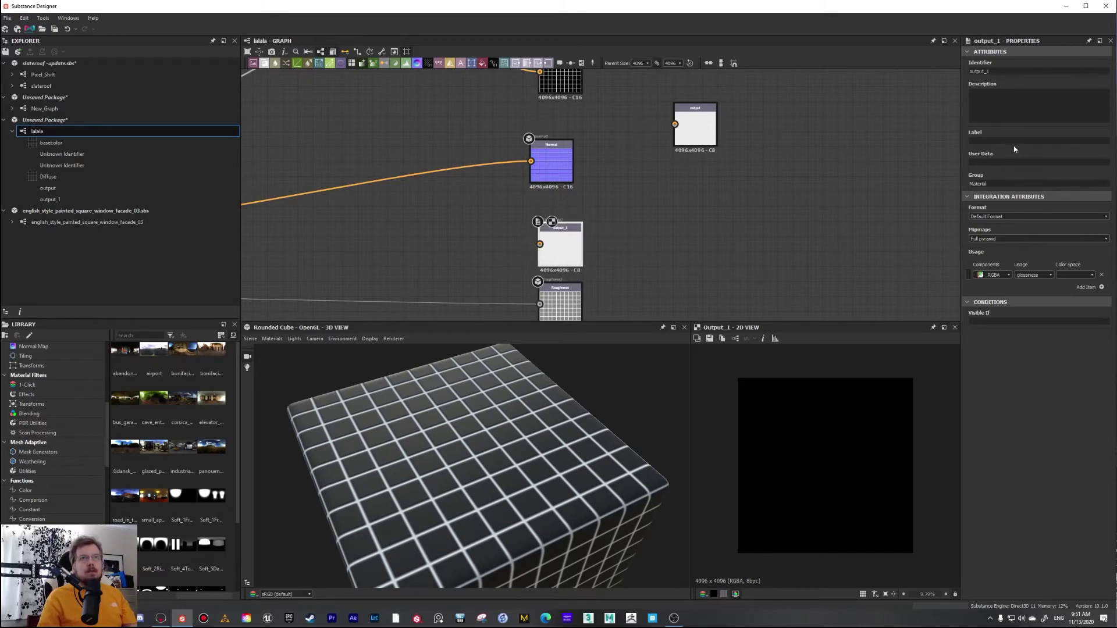
text(Glossiness)
double_click(1009, 71)
text(Glo)
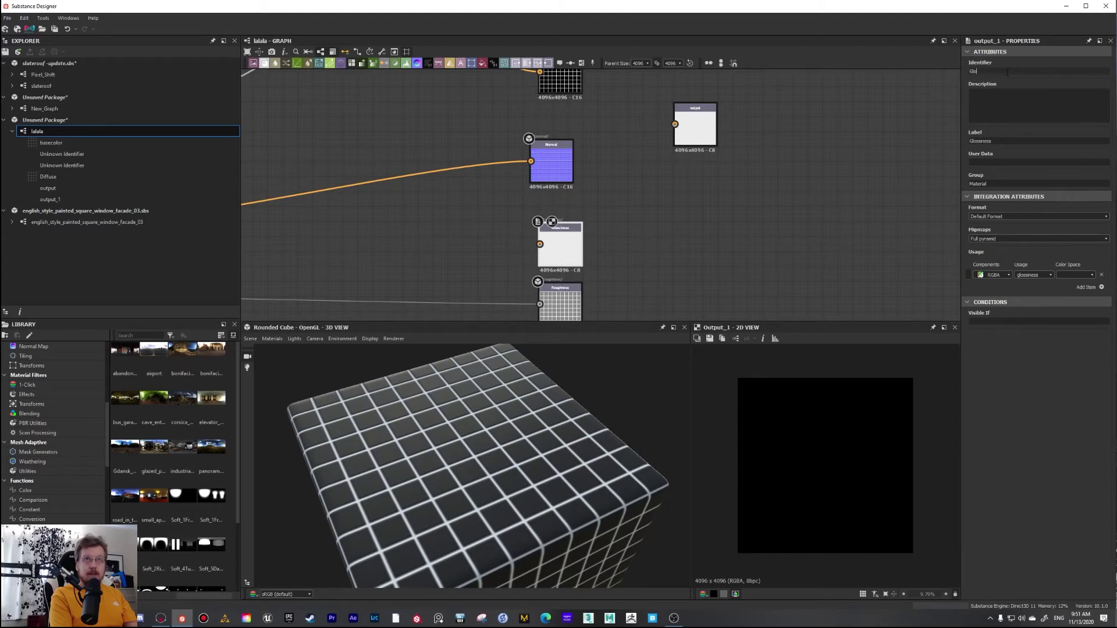
text(ssiness)
key(Return)
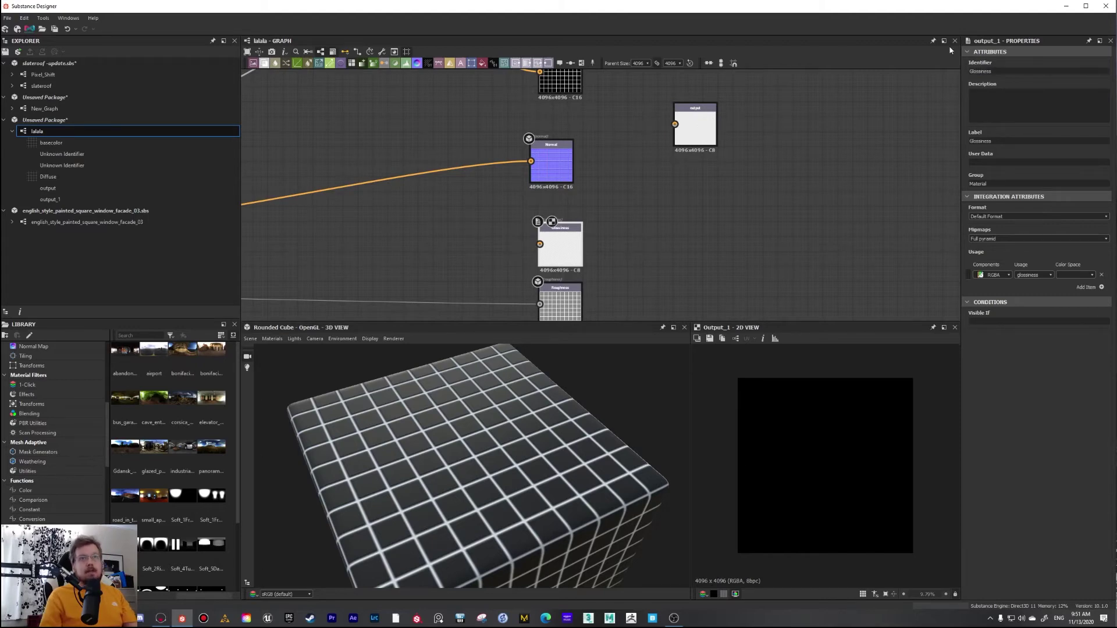
Add an Invert Grayscale node between the Blend node feeding Roughness and the Glossiness output, and place it nearer the output.
scroll(564, 229, down, 2)
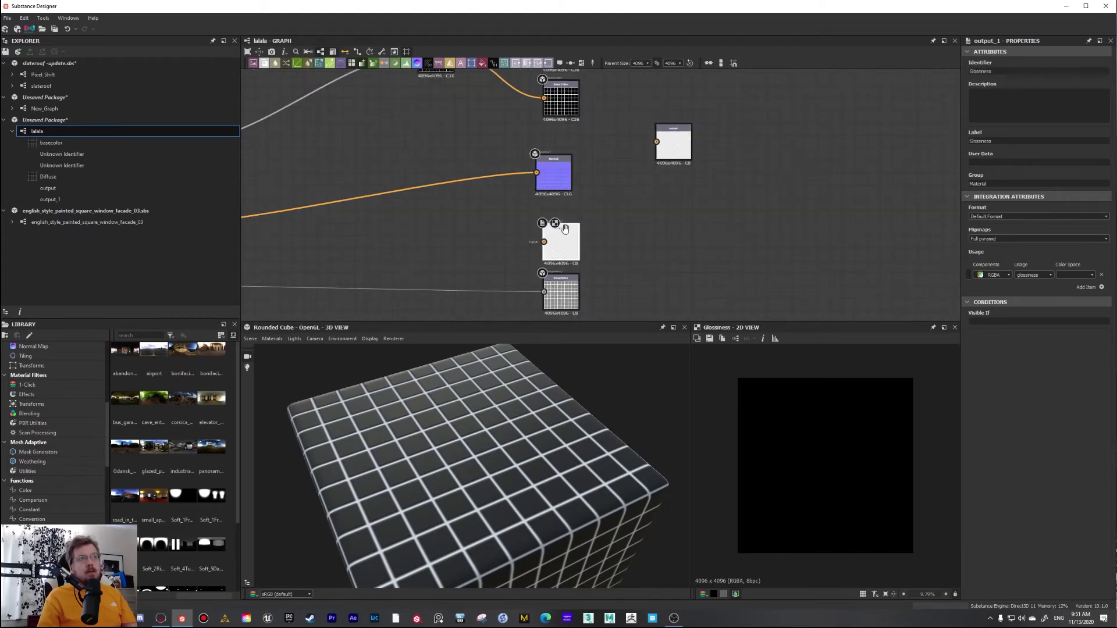
middle_drag(523, 222, 521, 204)
key(space)
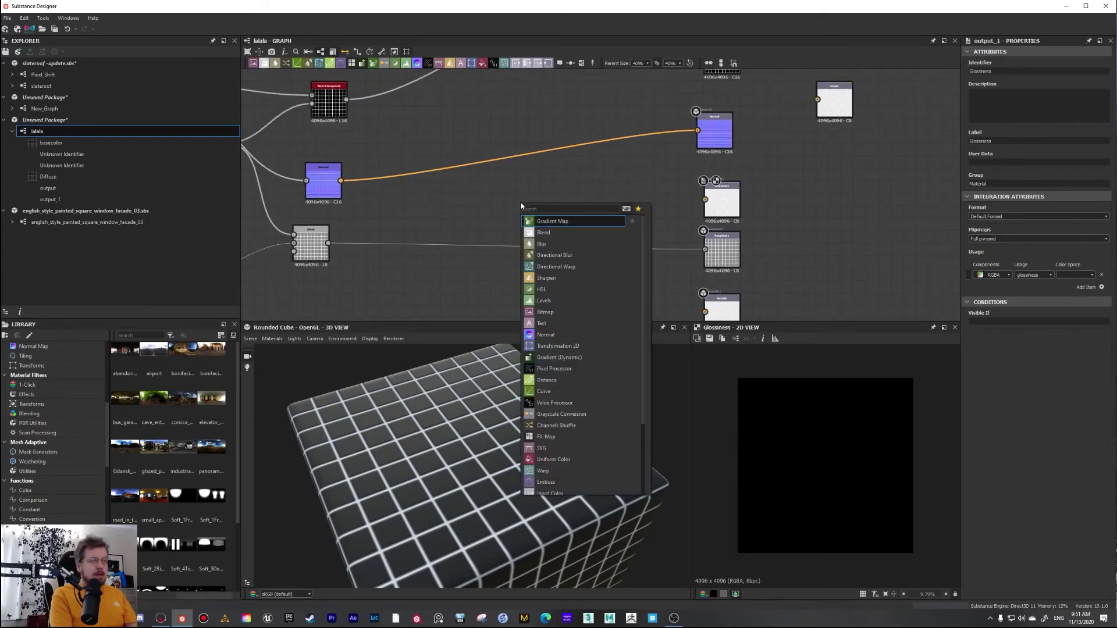
text(lu)
key(BackSpace)
key(BackSpace)
text(invert)
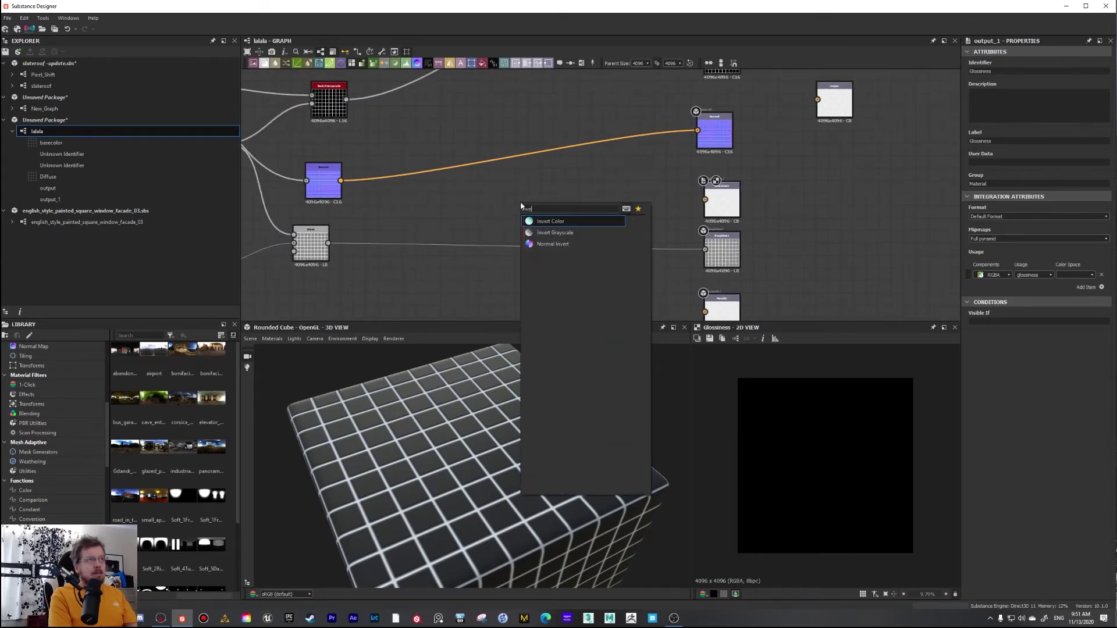
key(Return)
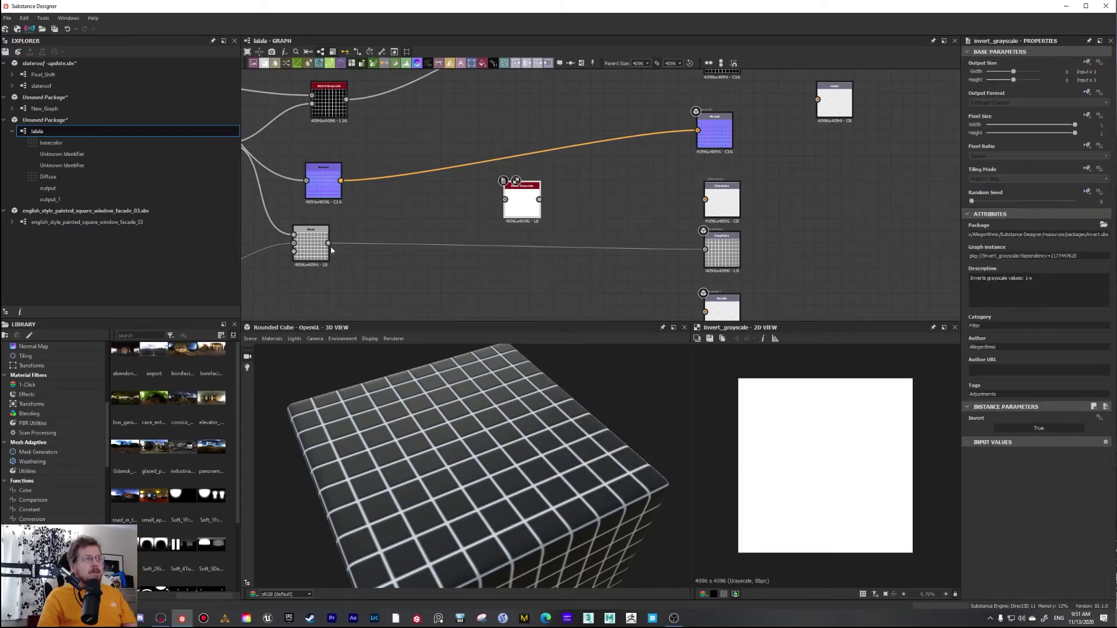
drag(328, 244, 705, 200)
drag(512, 203, 561, 203)
Set the Glossiness output's Visible If condition to input["input_glossiness"].
scroll(591, 192, down, 2)
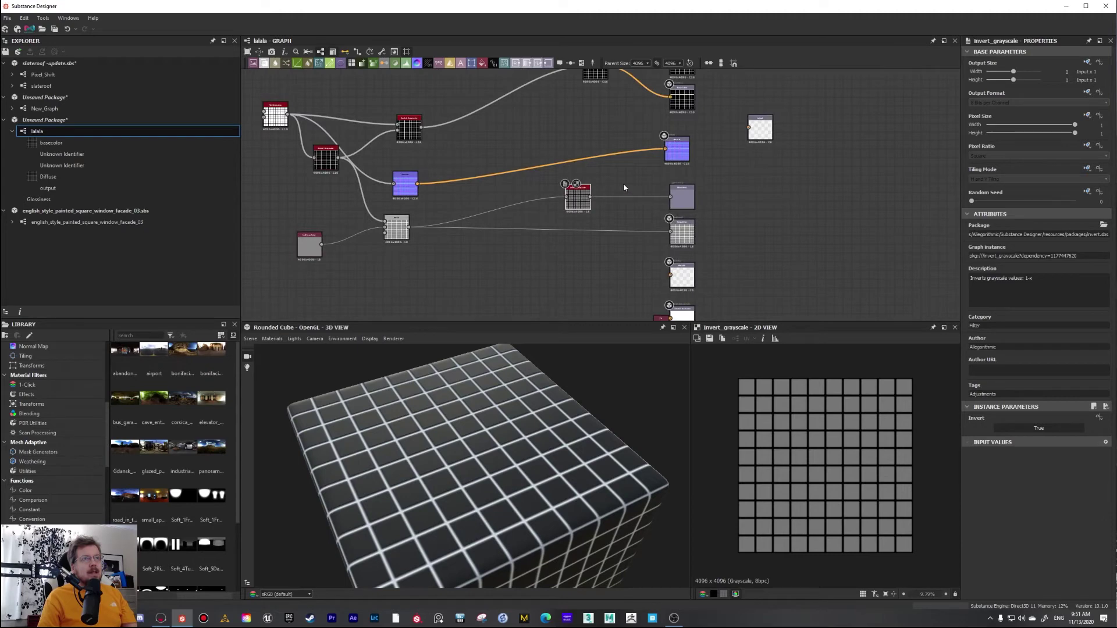
scroll(677, 155, up, 2)
click(685, 212)
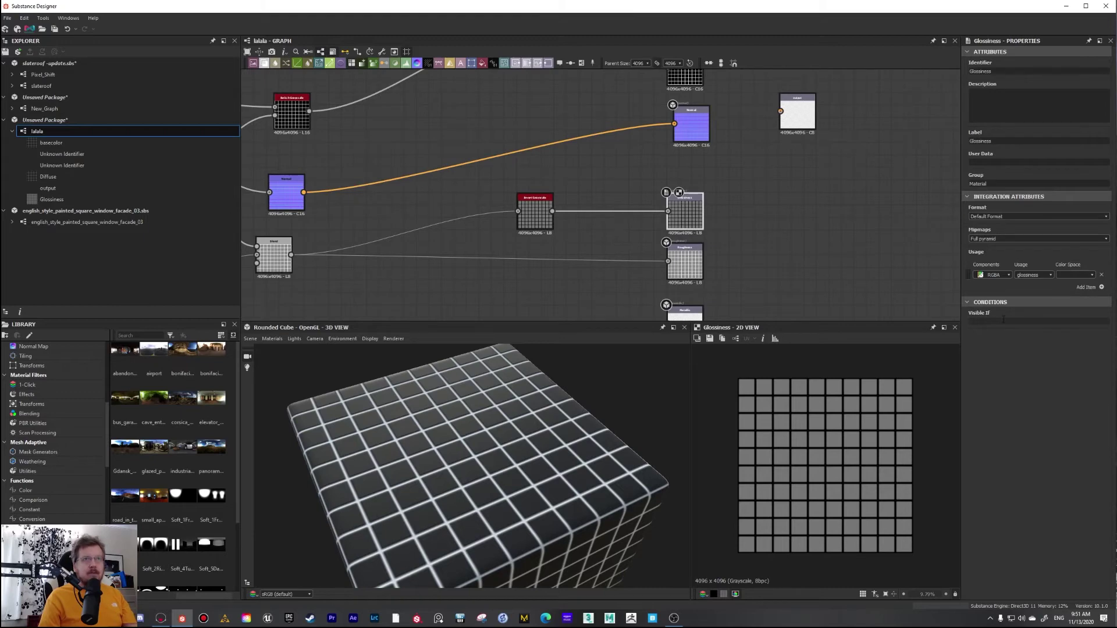
text(input[)
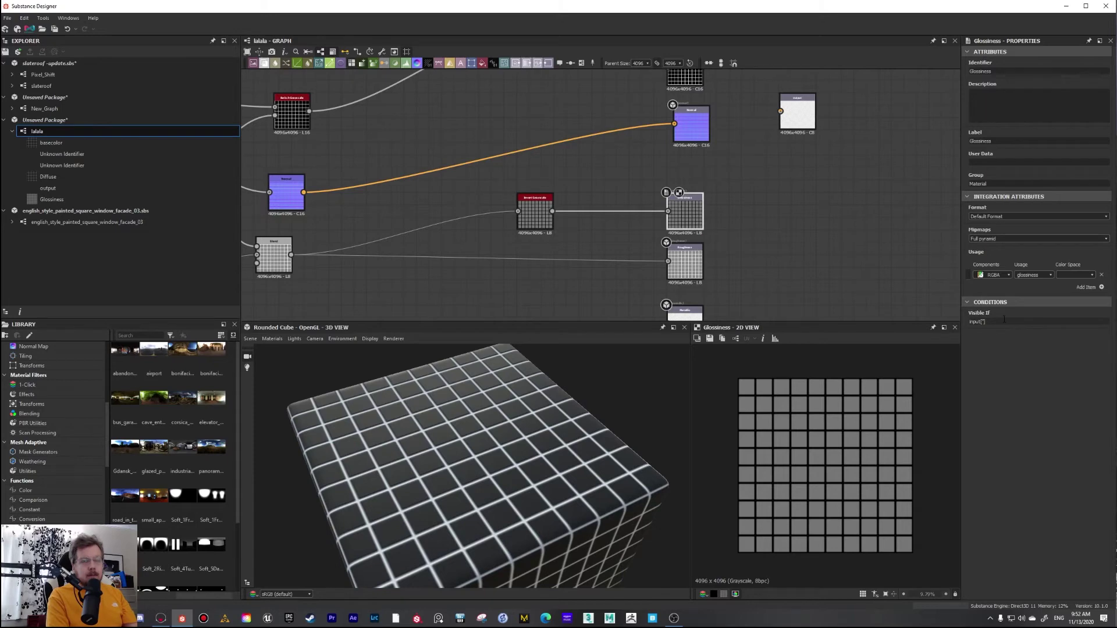
text(loss)
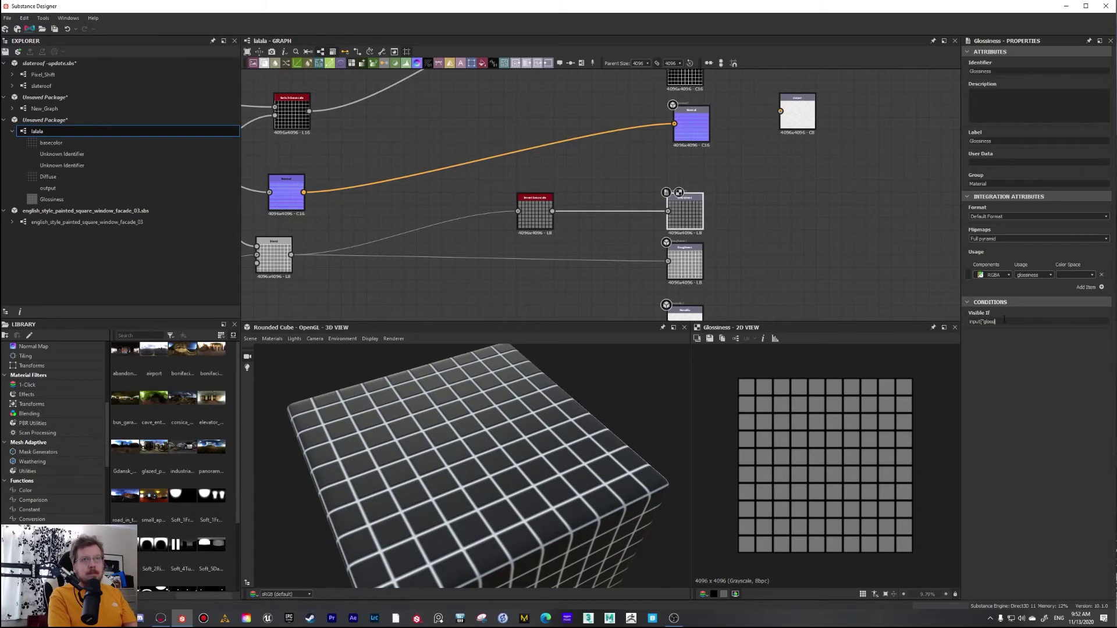
key(Left)
key(Left)
text("input)
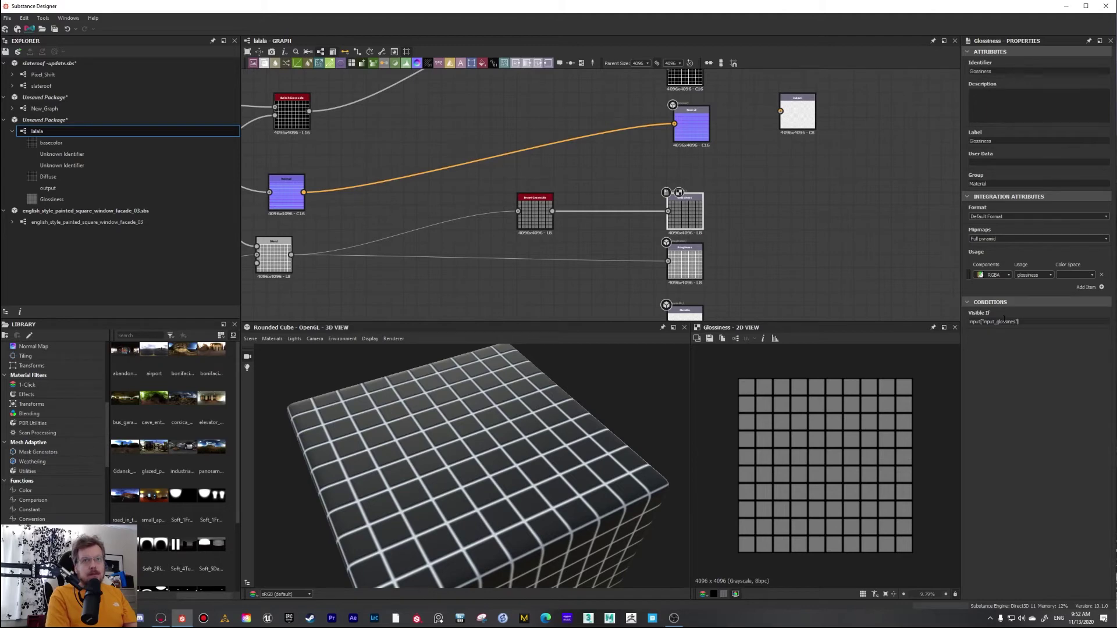
click(878, 276)
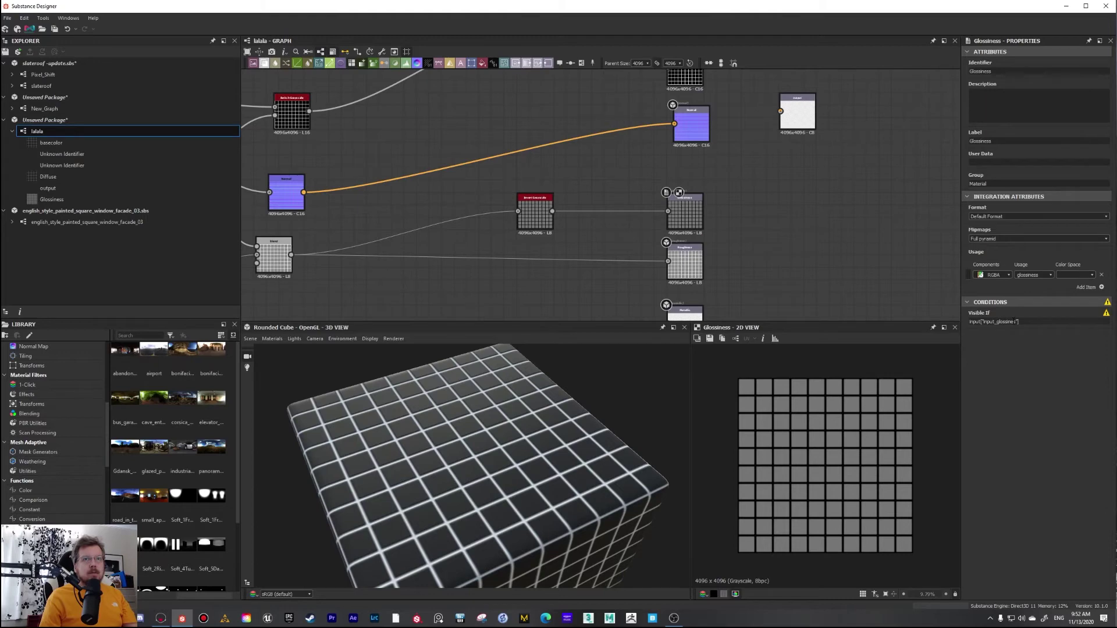
text(s)
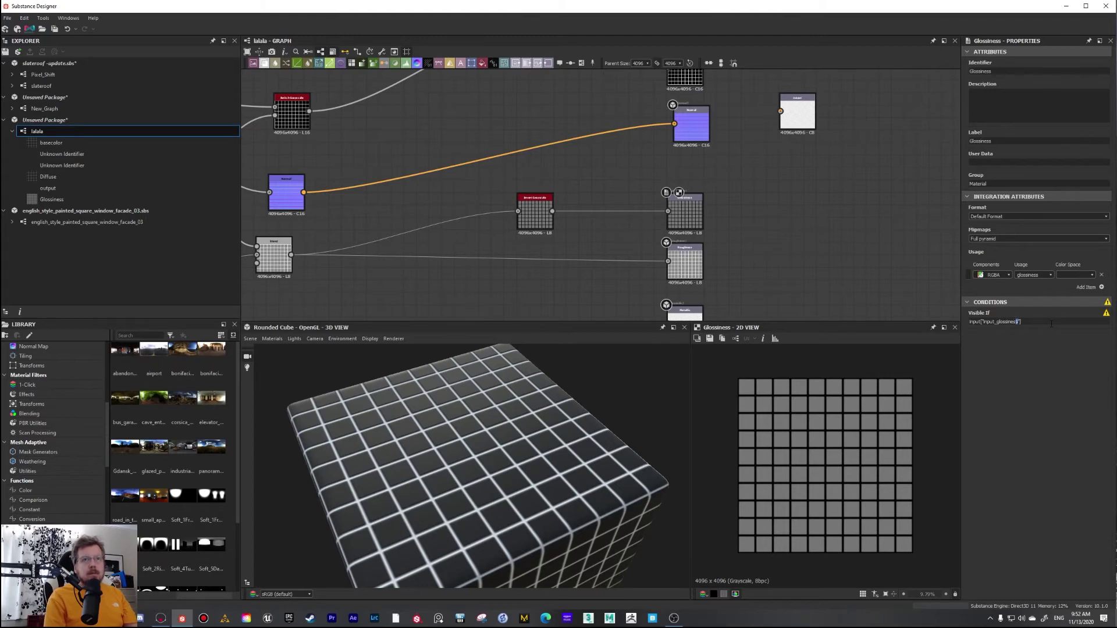
Copy input_glossiness from the condition and use it as the identifier of a new Boolean input parameter on the lalala graph.
key(shift+Left)
key(shift+Left)
key(shift+Left)
key(shift+Left)
key(shift+Left)
key(shift+Left)
key(shift+Left)
key(shift+Left)
key(shift+Left)
key(shift+Left)
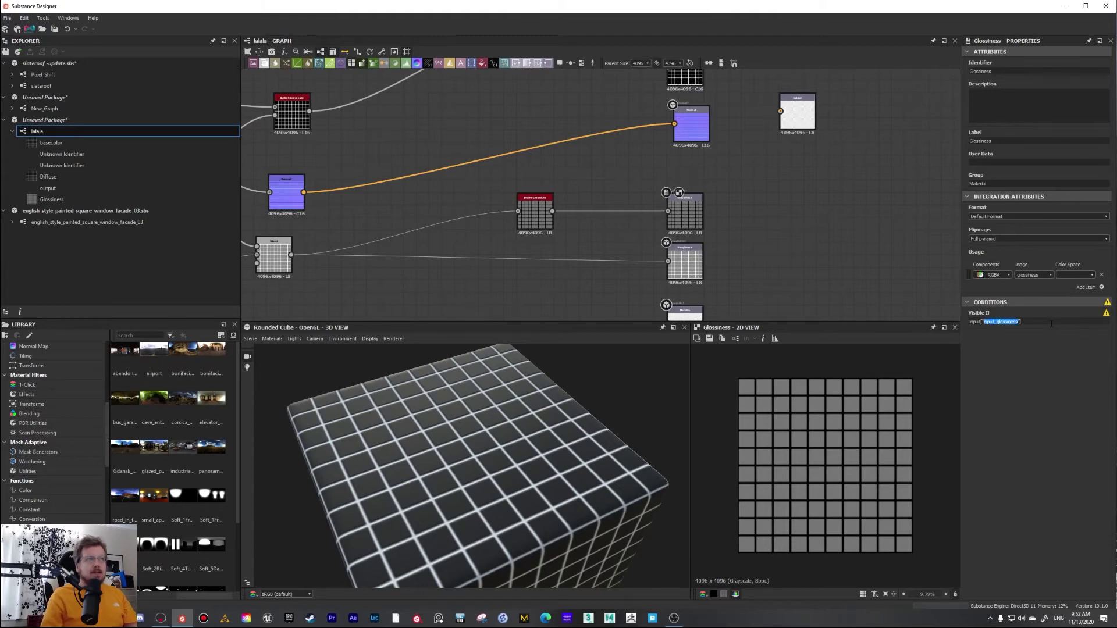
click(43, 133)
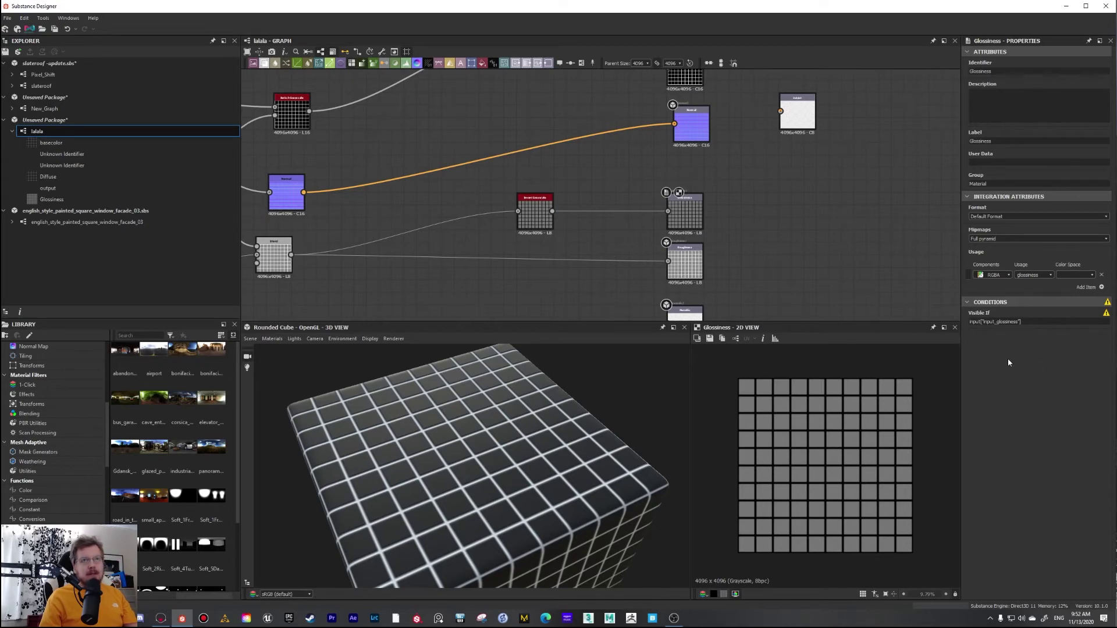
scroll(1002, 500, down, 4)
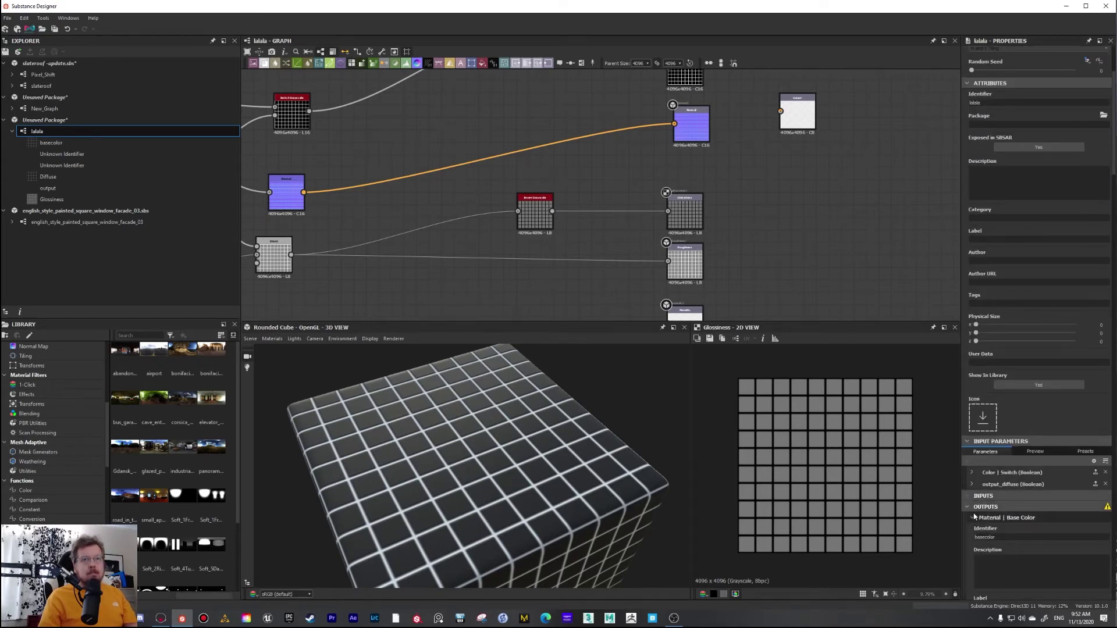
click(1095, 461)
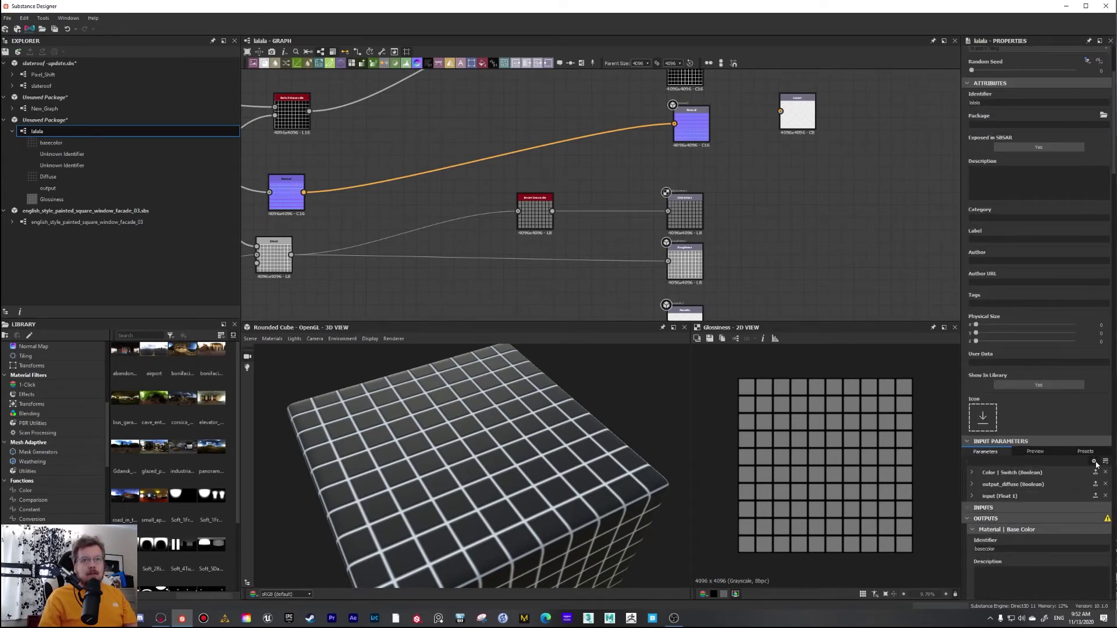
click(972, 495)
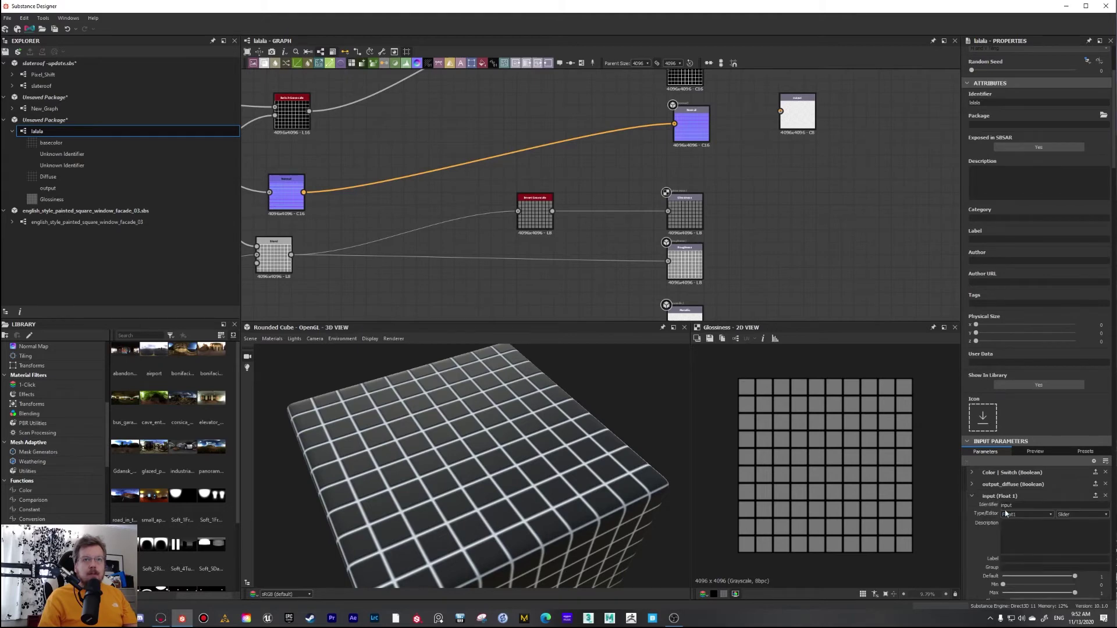
click(1023, 519)
scroll(1023, 520, up, 3)
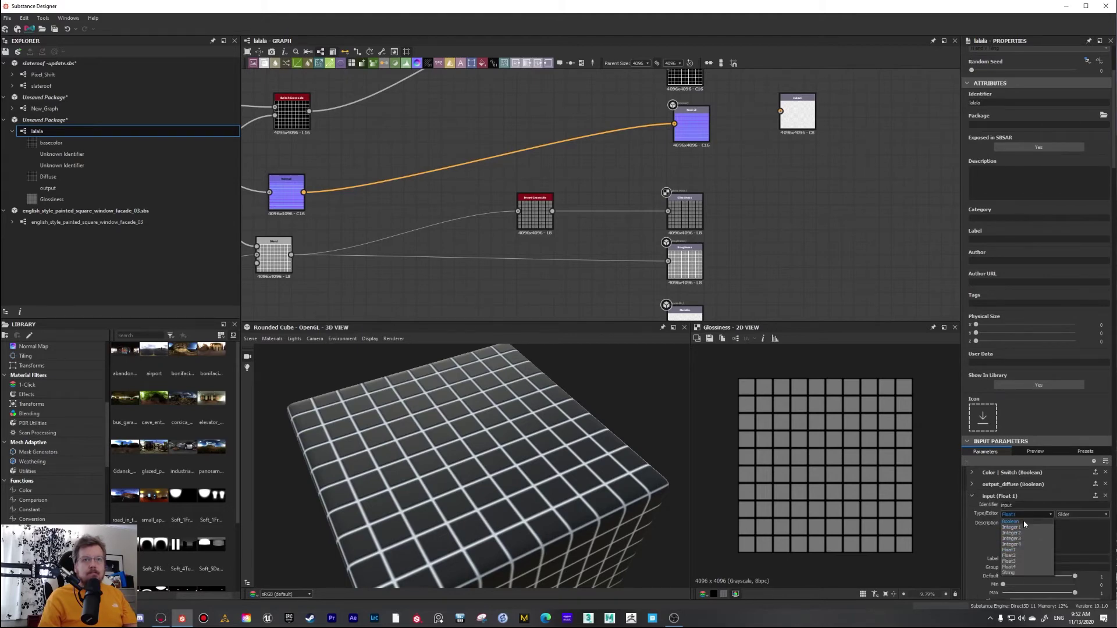
click(1024, 520)
Label the new Boolean parameter output_glossiness and collapse its settings.
click(1008, 559)
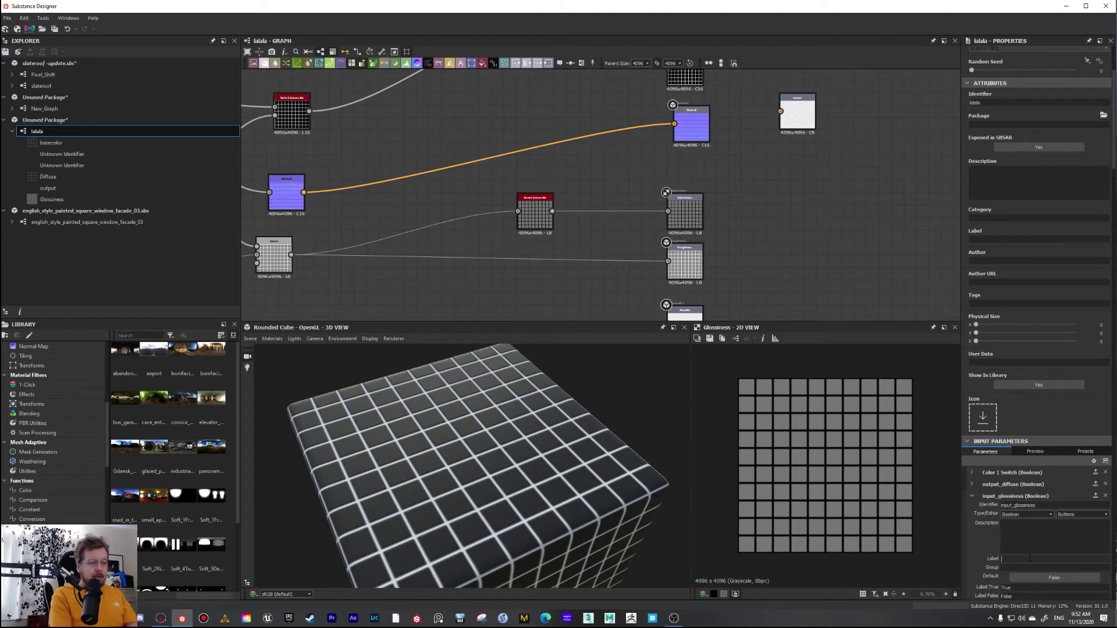
text(tput_g)
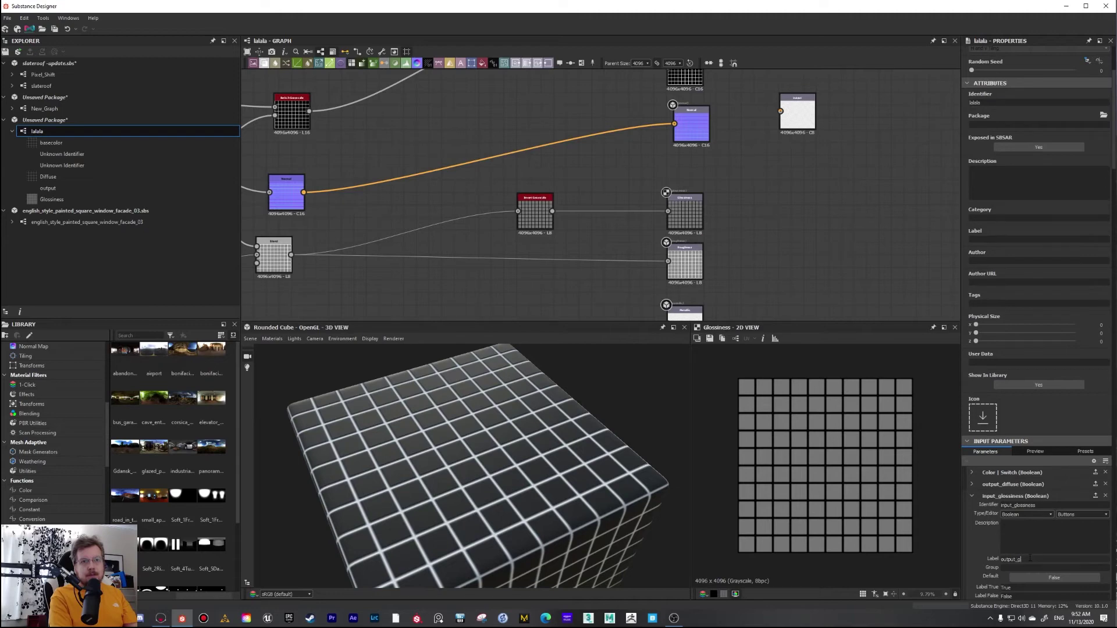
key(Return)
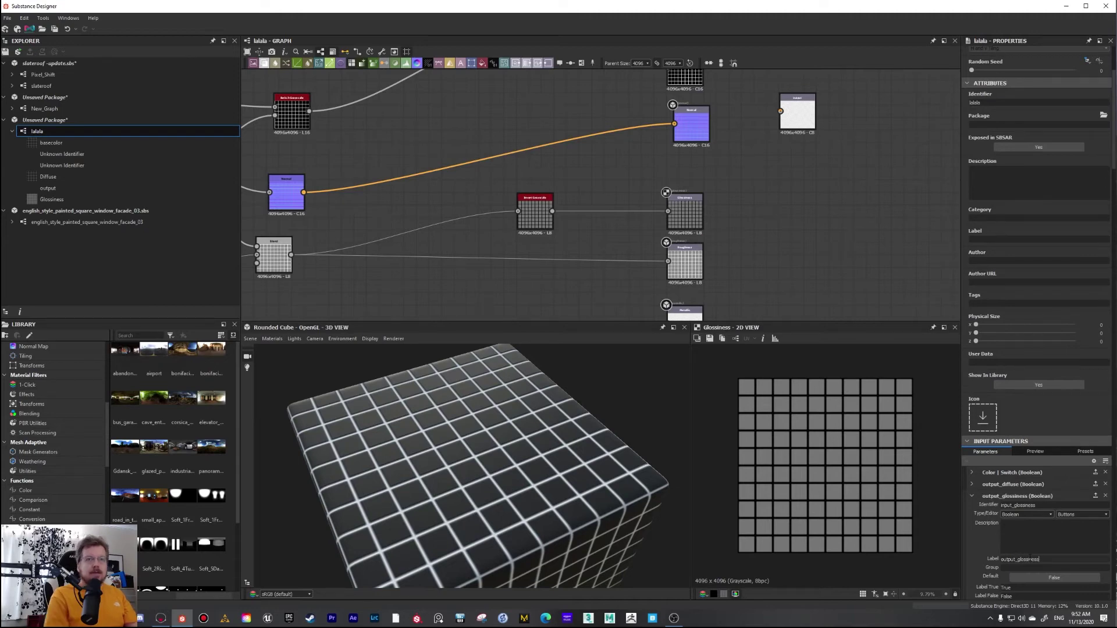
click(971, 495)
Set the output_diffuse parameter's label to Diffuse and its group to Channels.
click(970, 484)
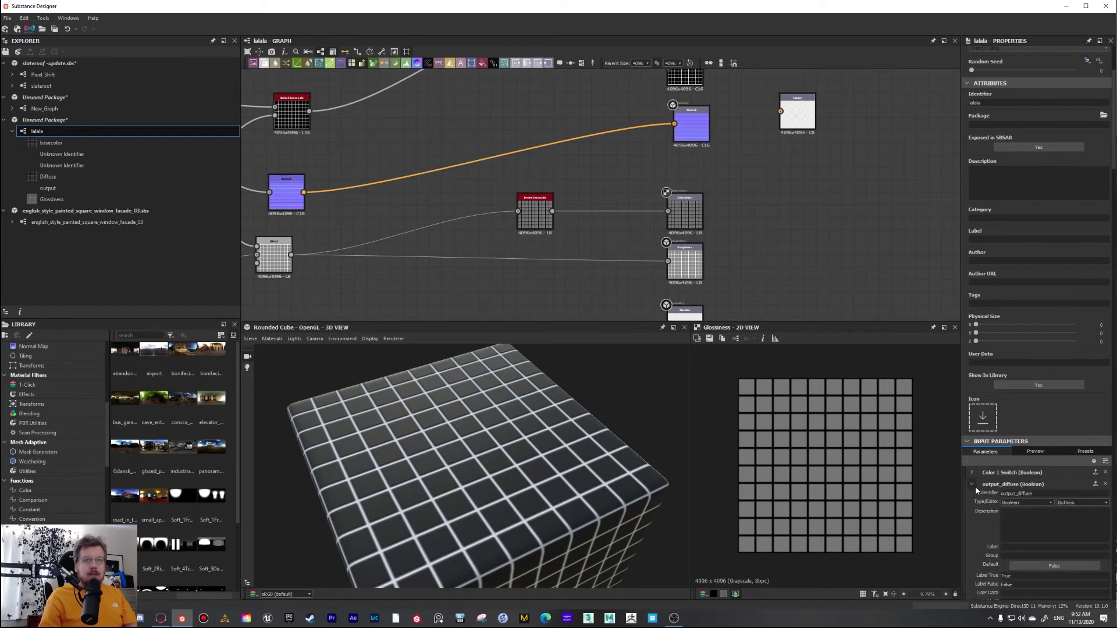
click(1012, 547)
text(Diffuse)
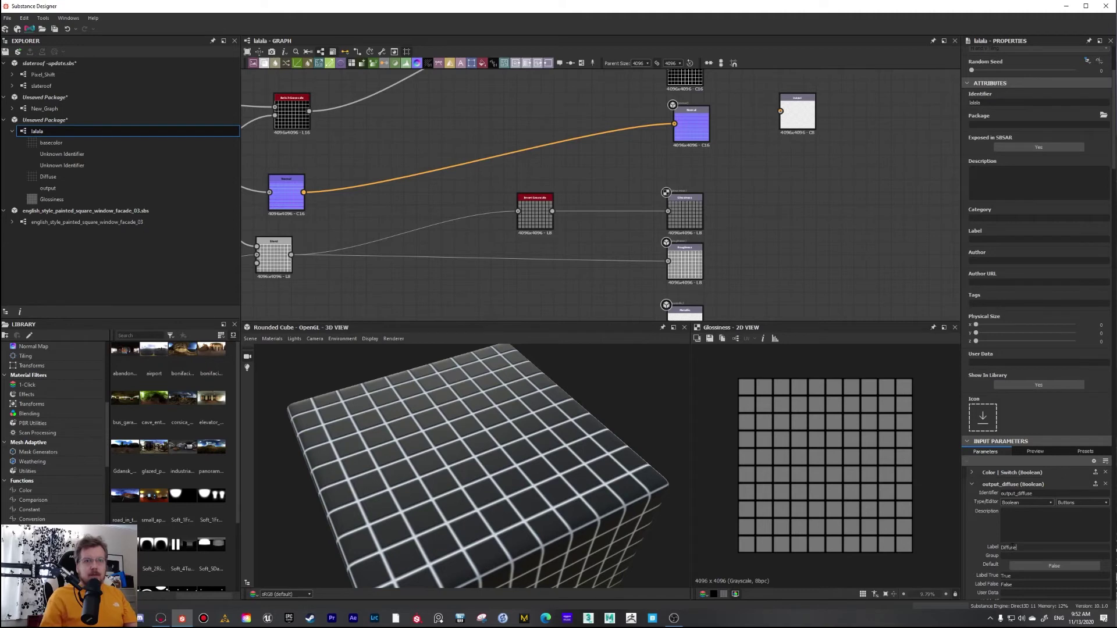
click(1019, 555)
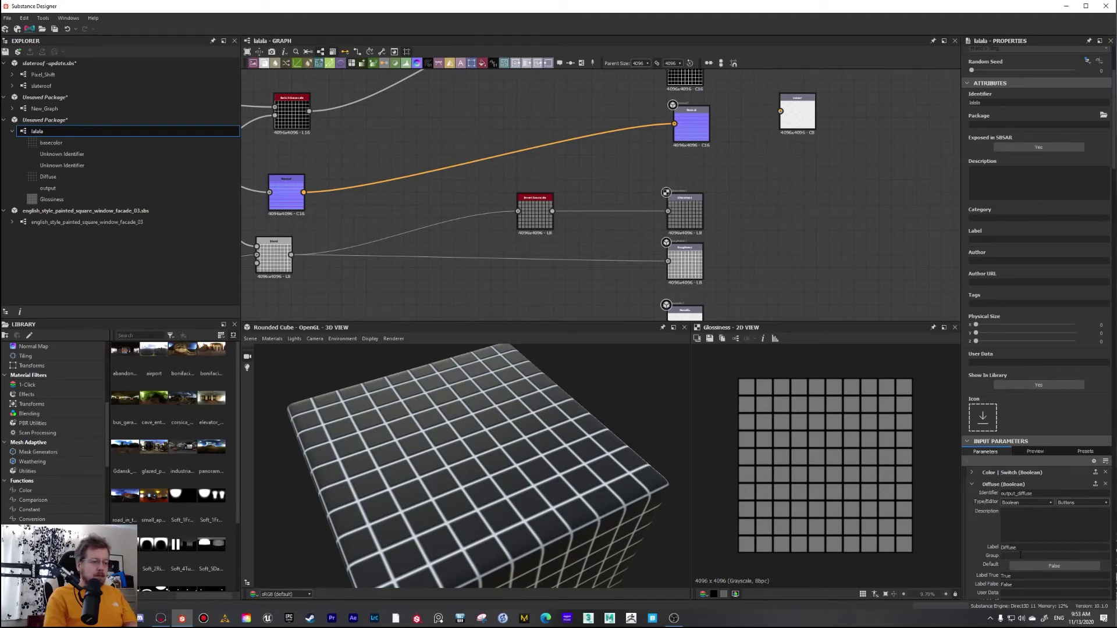
text(Channels)
key(Return)
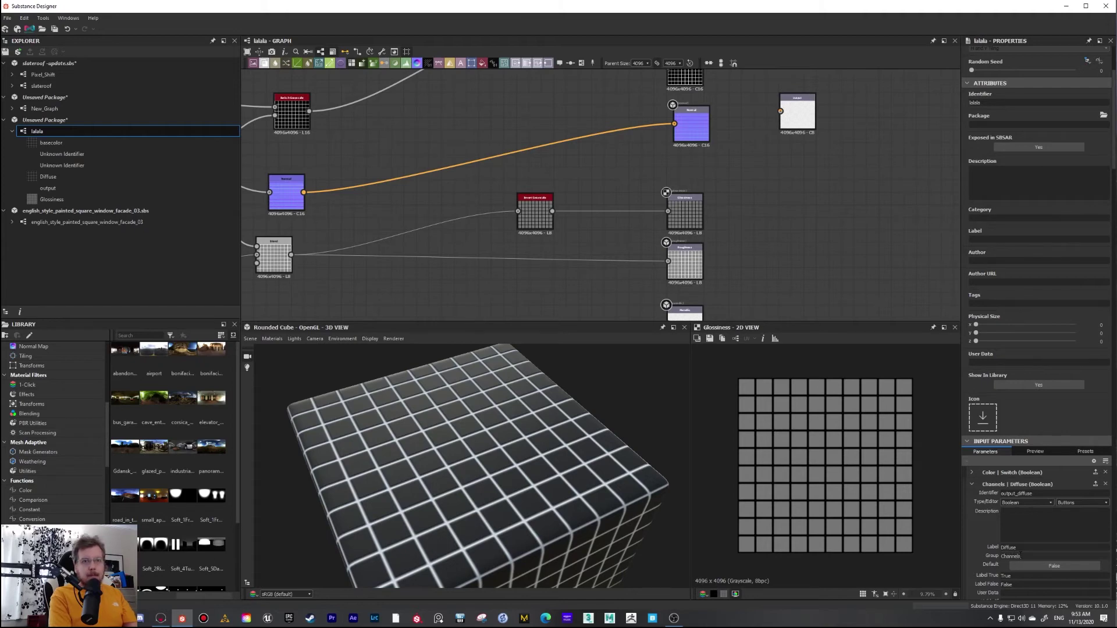
click(972, 484)
Assign the input_glossiness parameter to the Channels group.
click(972, 496)
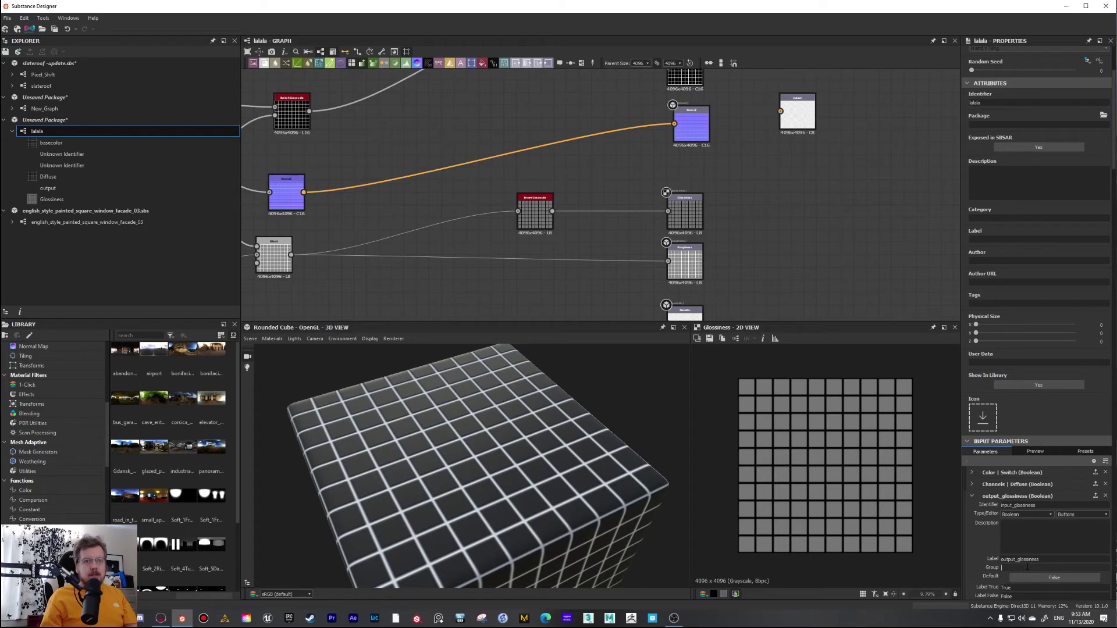
text(Channel)
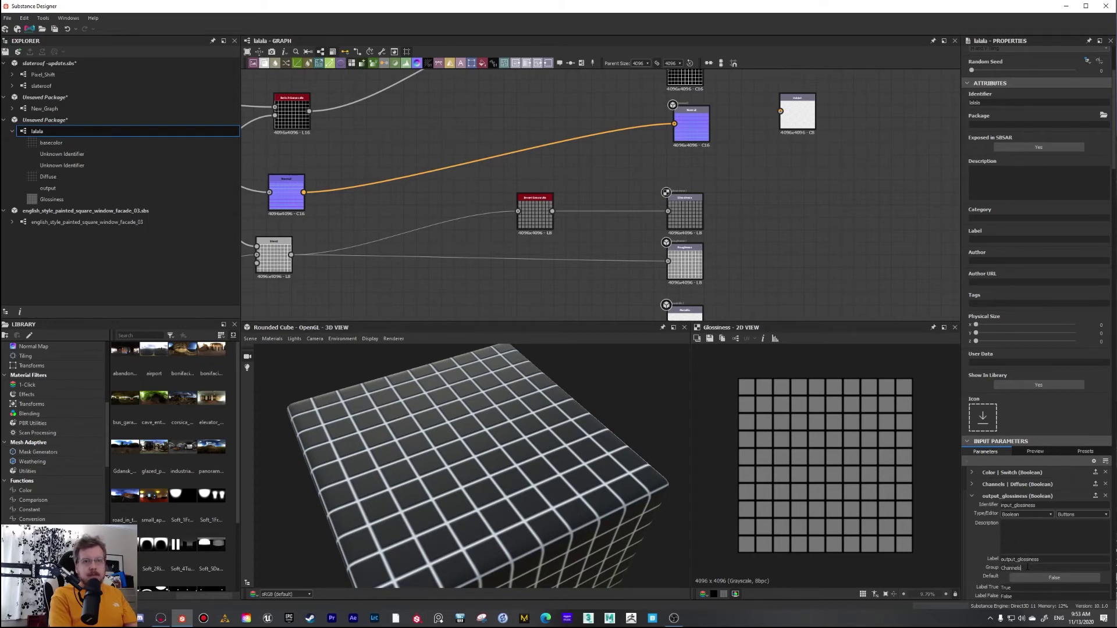
text(s)
key(Return)
Set the input_glossiness parameter's label to Glossiness, keep its identifier, and collapse the parameter settings.
double_click(1036, 505)
text(o)
key(ctrl+z)
double_click(1048, 560)
text(G)
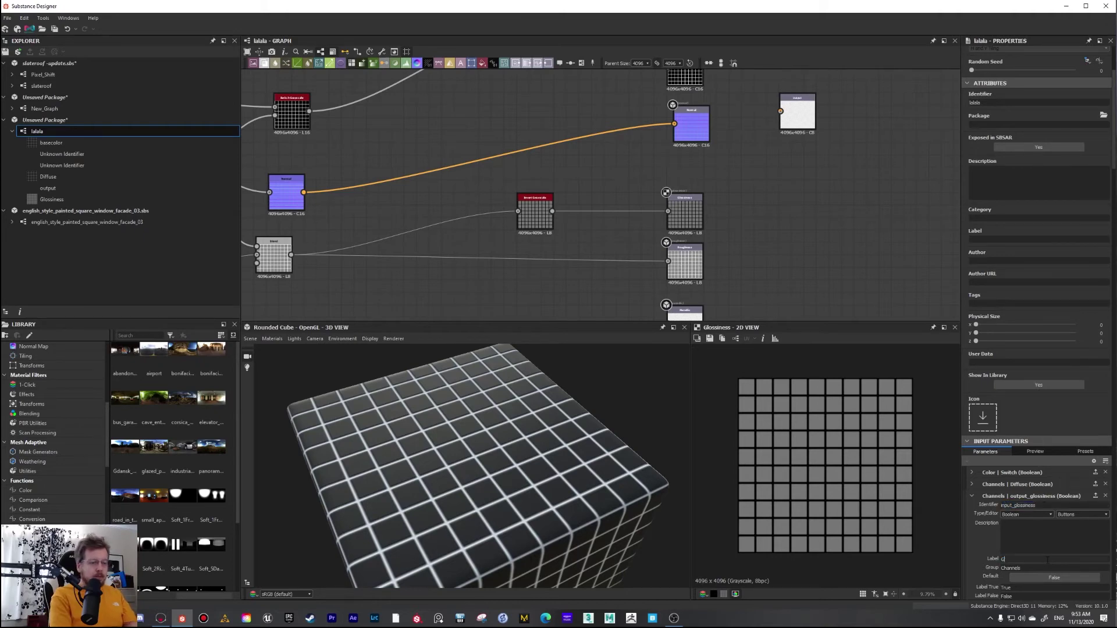
text(lossiness)
key(Return)
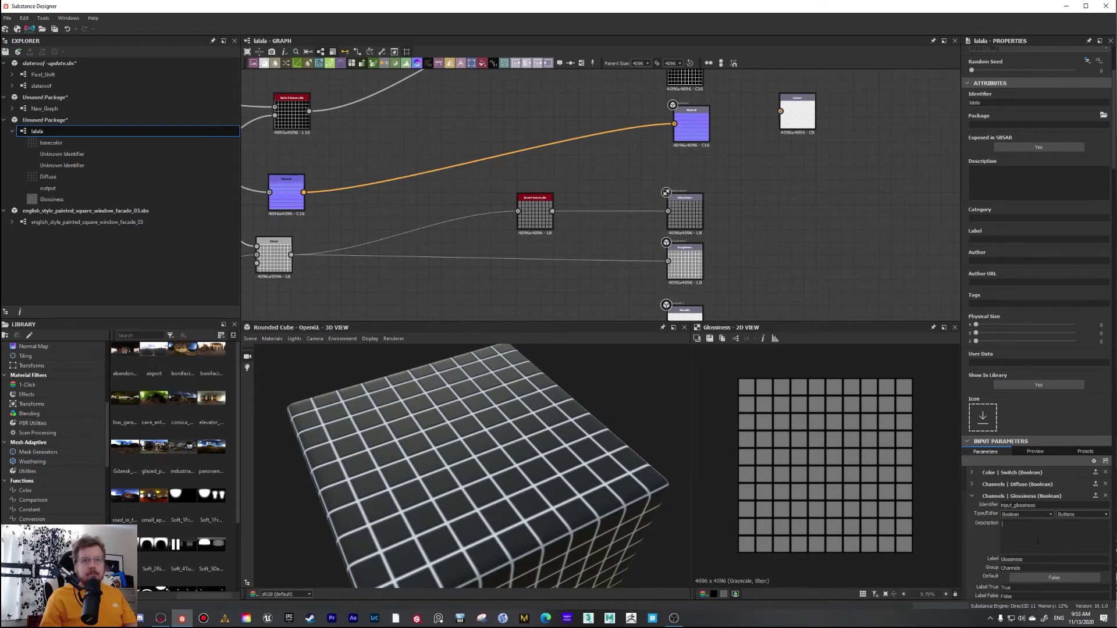
click(970, 496)
click(971, 497)
click(970, 484)
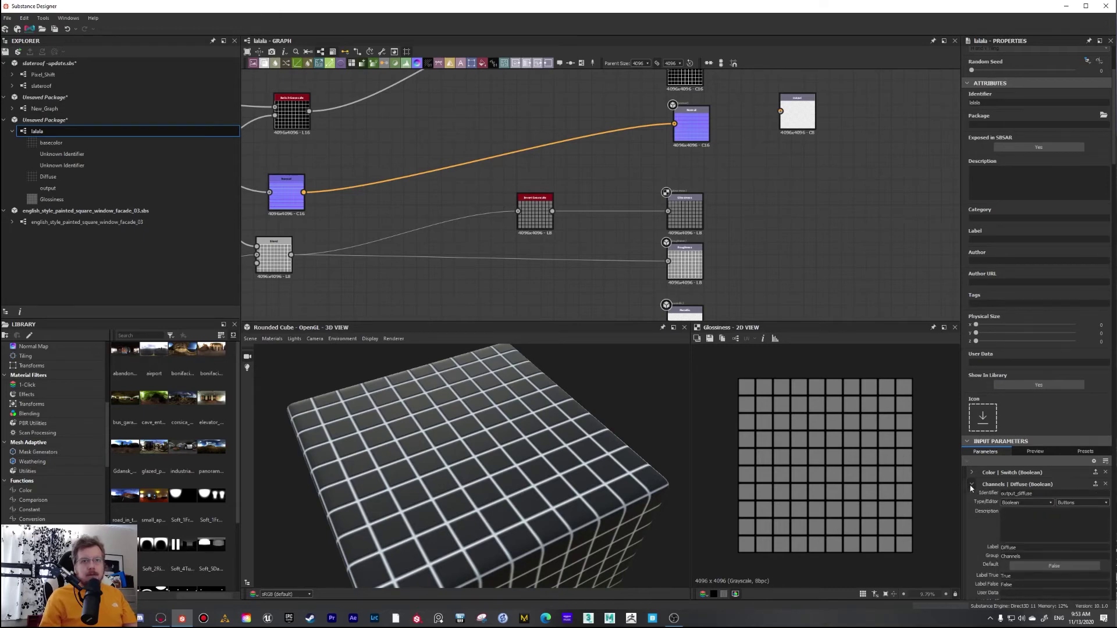
click(971, 485)
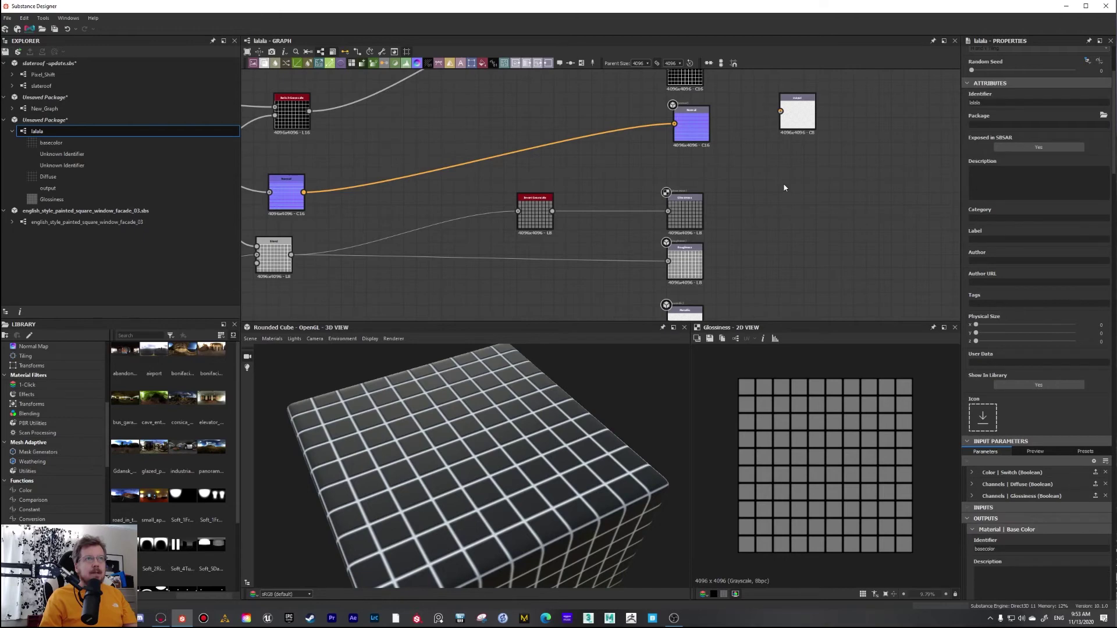
Move the Glossiness branch and the outputs beneath it down, and place the unconnected output node between Normal and Glossiness.
drag(796, 133, 790, 174)
scroll(685, 216, down, 4)
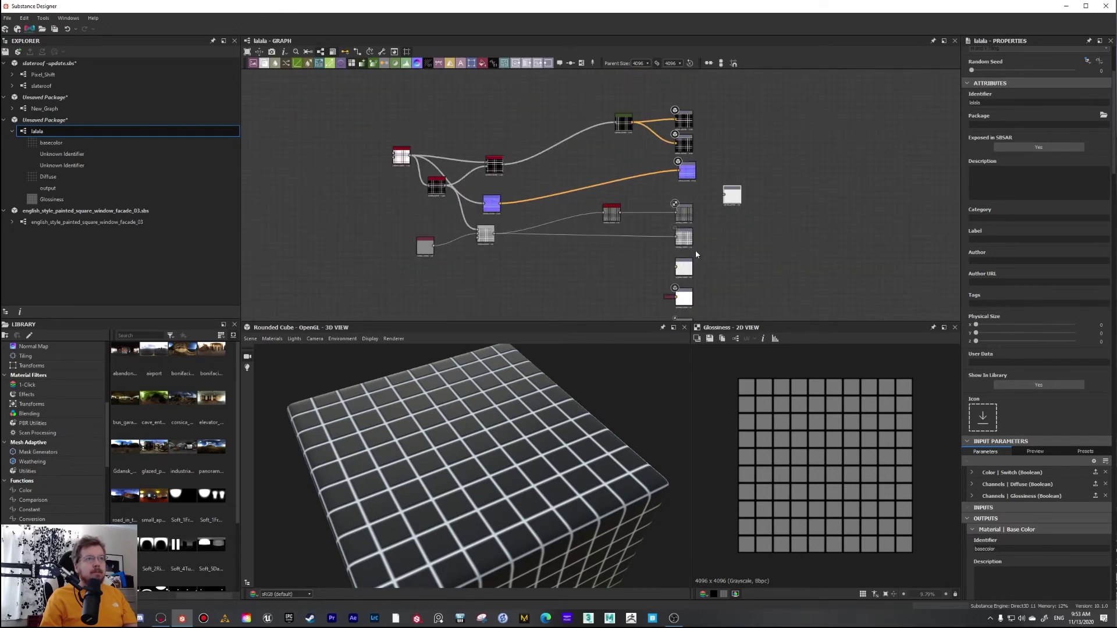
middle_drag(696, 252, 694, 187)
drag(719, 291, 603, 149)
drag(682, 147, 680, 171)
click(692, 155)
scroll(698, 136, up, 3)
middle_drag(756, 122, 740, 166)
drag(740, 166, 655, 177)
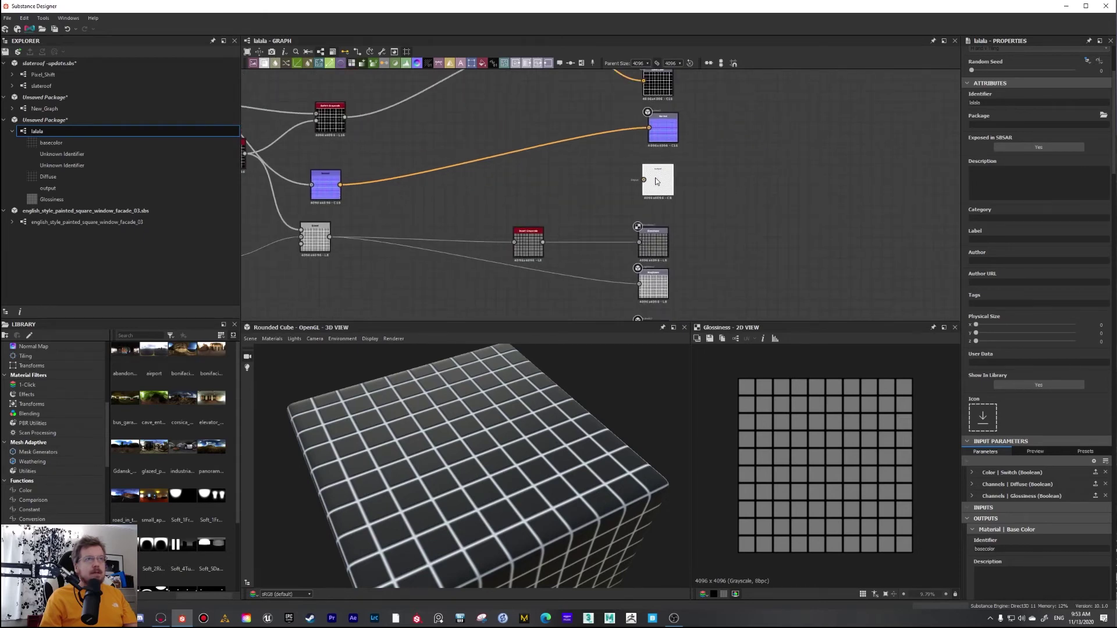
Display the unconnected output node's properties and 2D preview.
double_click(660, 181)
scroll(640, 182, up, 3)
middle_drag(653, 175, 658, 205)
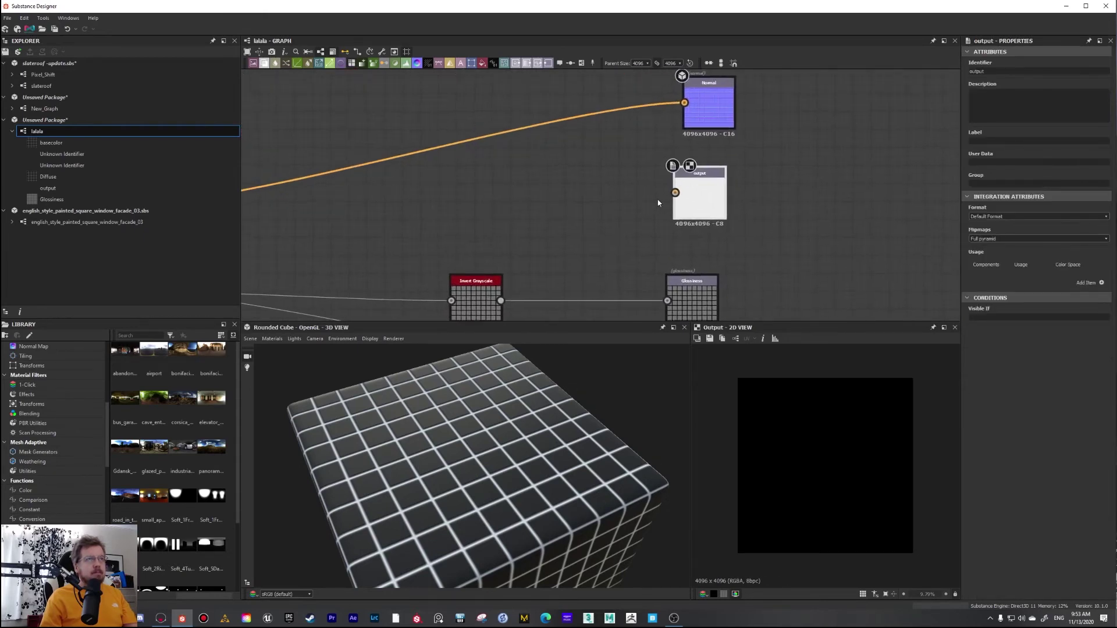
right_click(553, 205)
key(Escape)
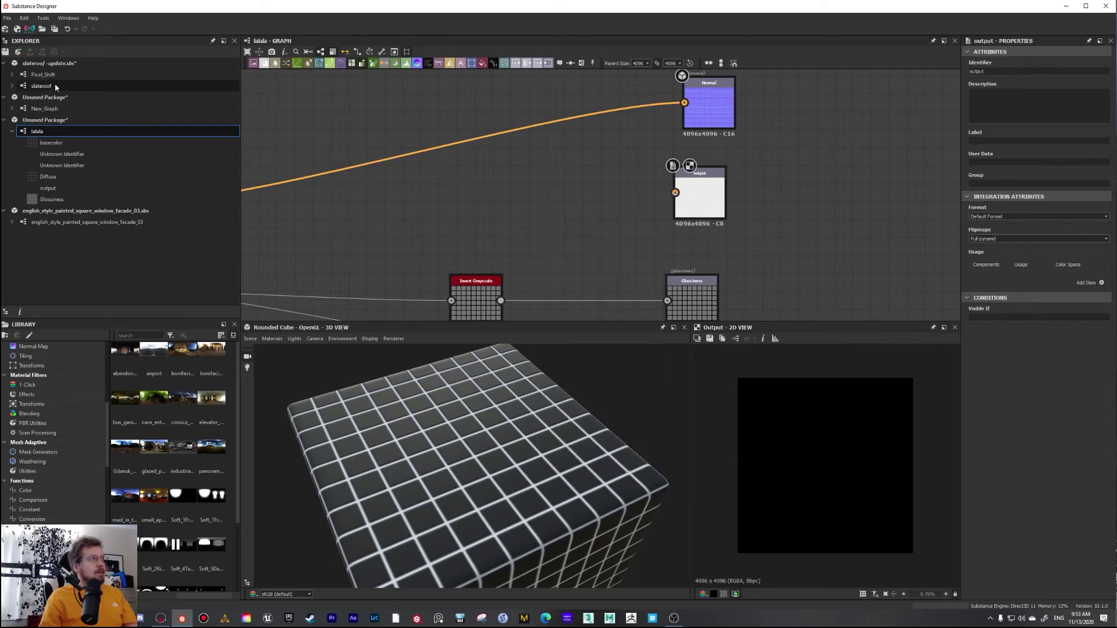
Open the english_style_painted_square_window_facade_03 graph and examine its Specular output, the converter node feeding it, and the material on the cube.
click(68, 221)
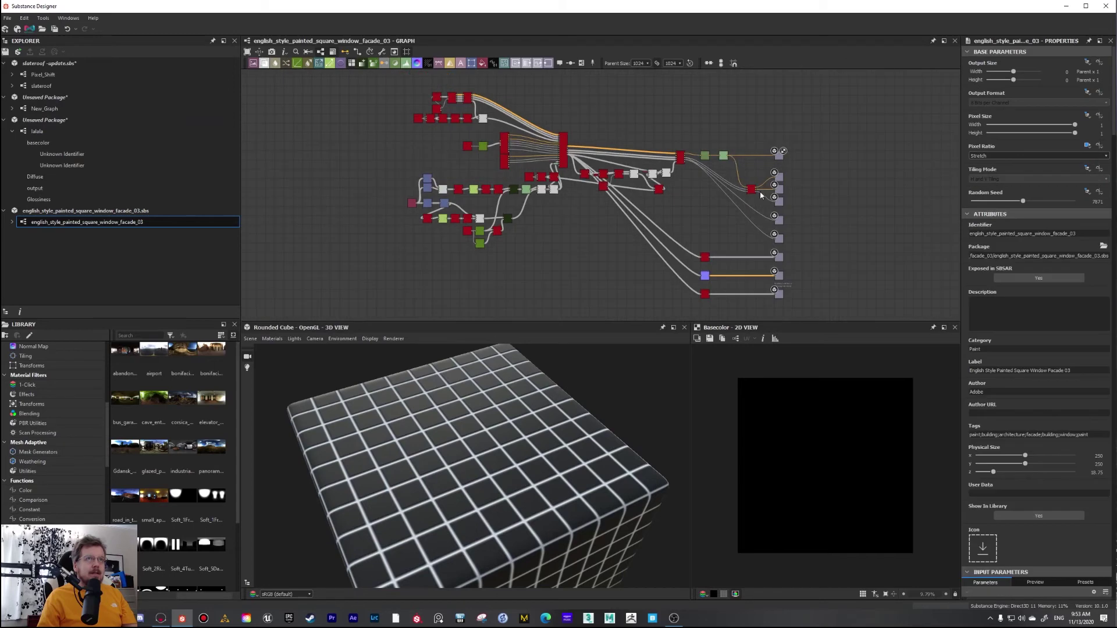
scroll(768, 188, up, 5)
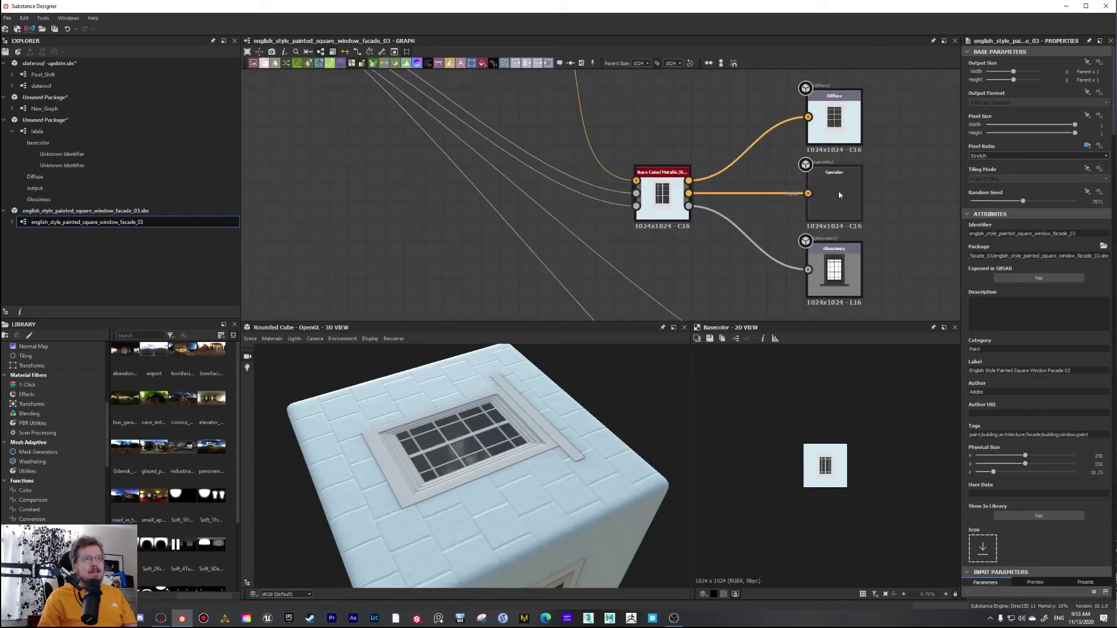
click(749, 189)
scroll(750, 189, up, 2)
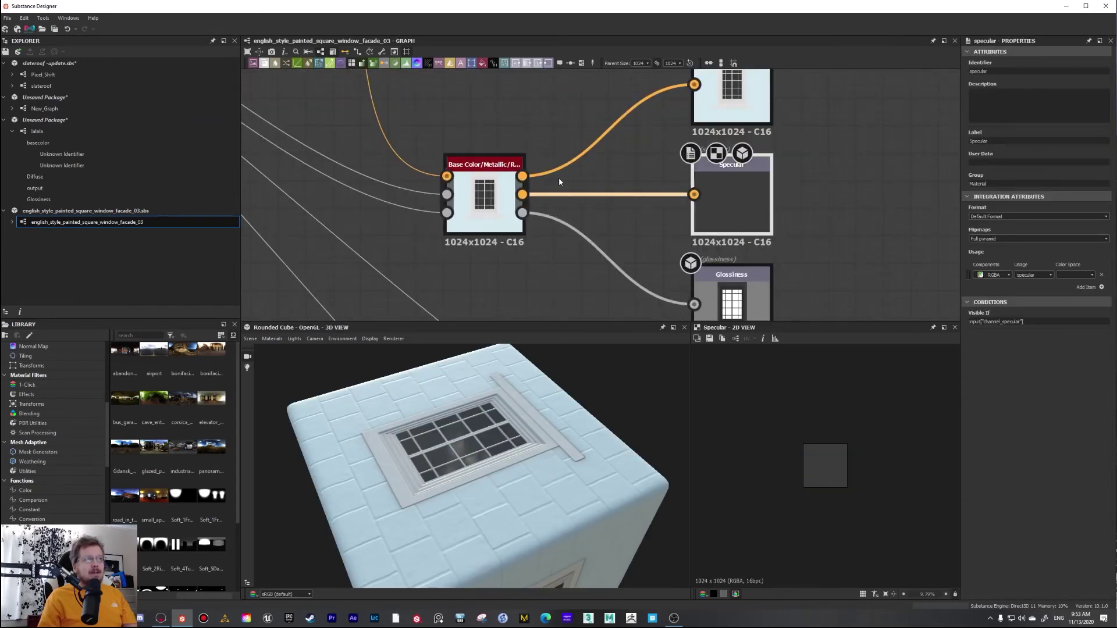
scroll(489, 267, up, 1)
drag(548, 443, 479, 439)
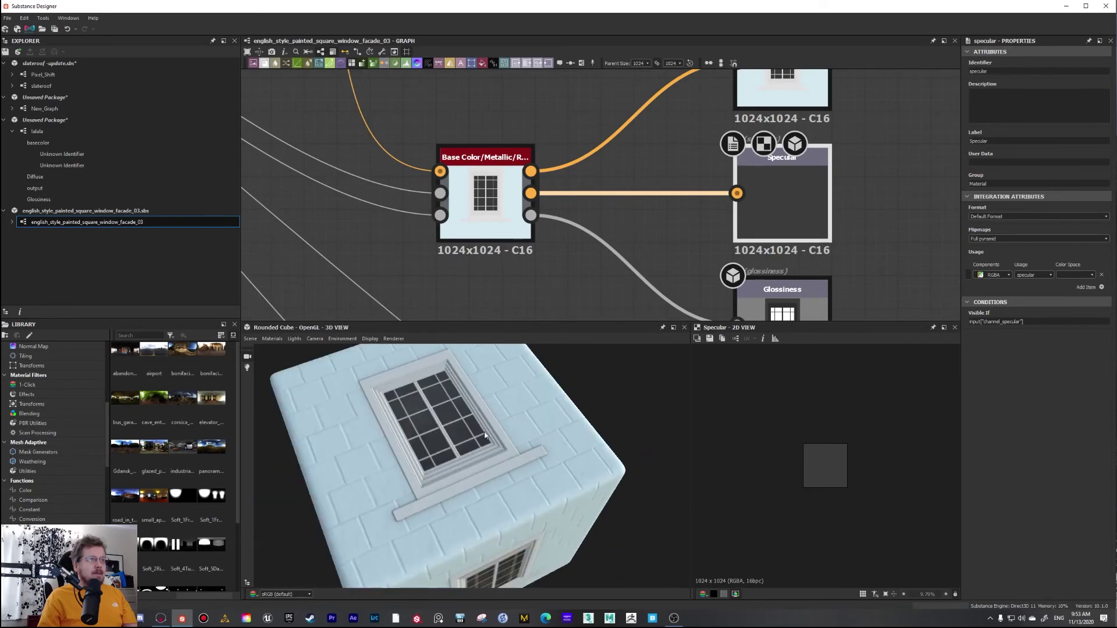
scroll(479, 439, up, 3)
mouse_move(541, 272)
middle_down()
mouse_move(539, 283)
mouse_move(520, 279)
middle_up()
click(553, 313)
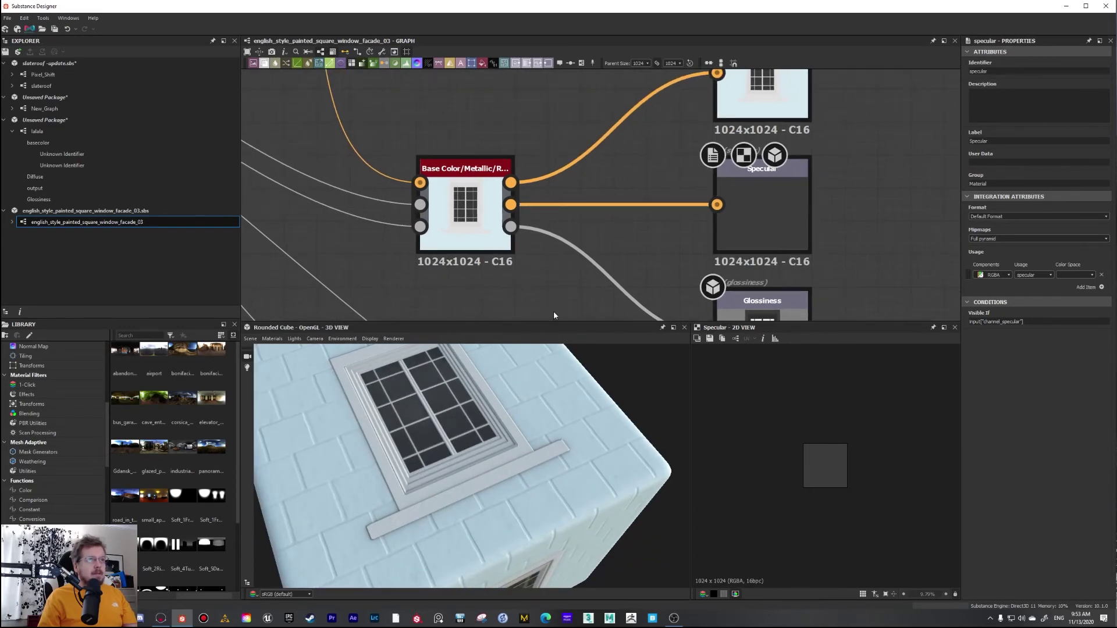
Add a Uniform Color node beside the Specular output, sample that output's dark grey as its colour, and switch it to Grayscale.
middle_drag(689, 243, 526, 247)
key(space)
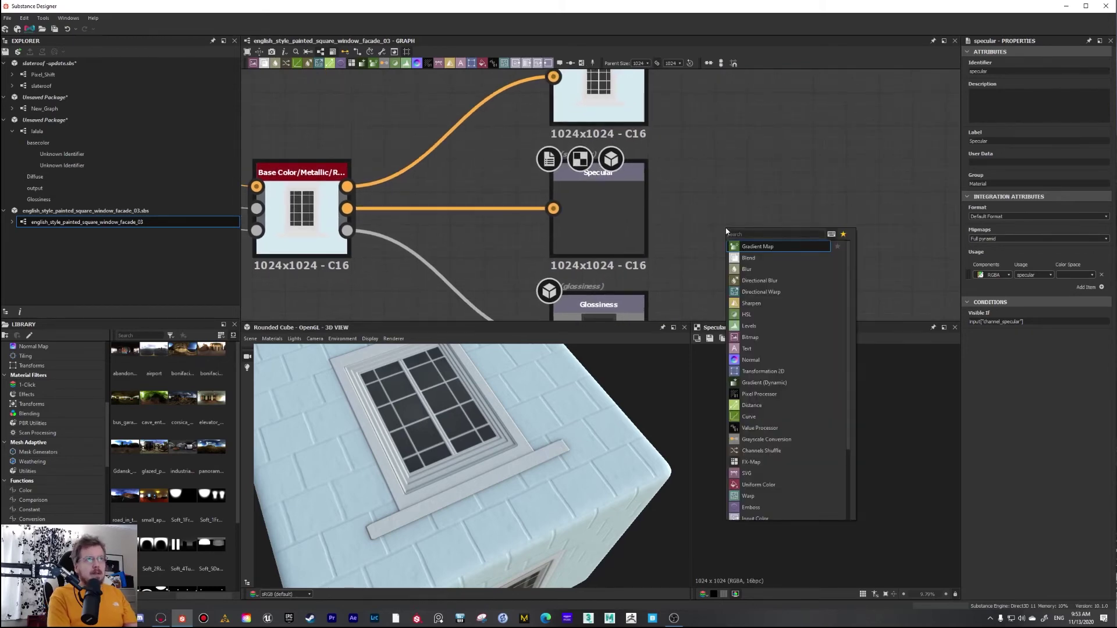
text(uni)
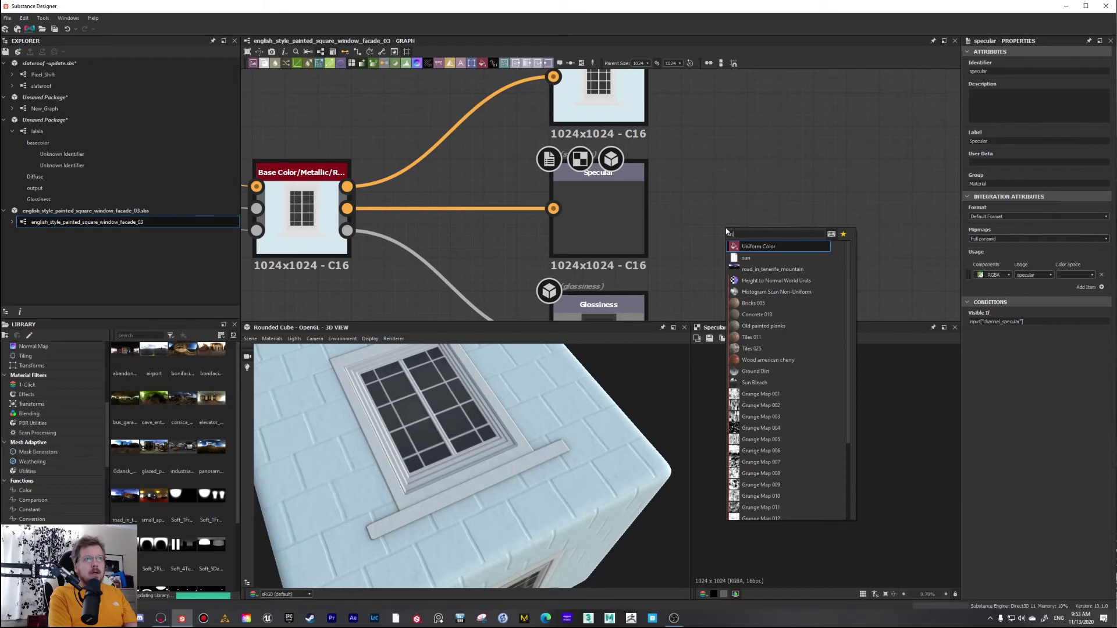
click(758, 247)
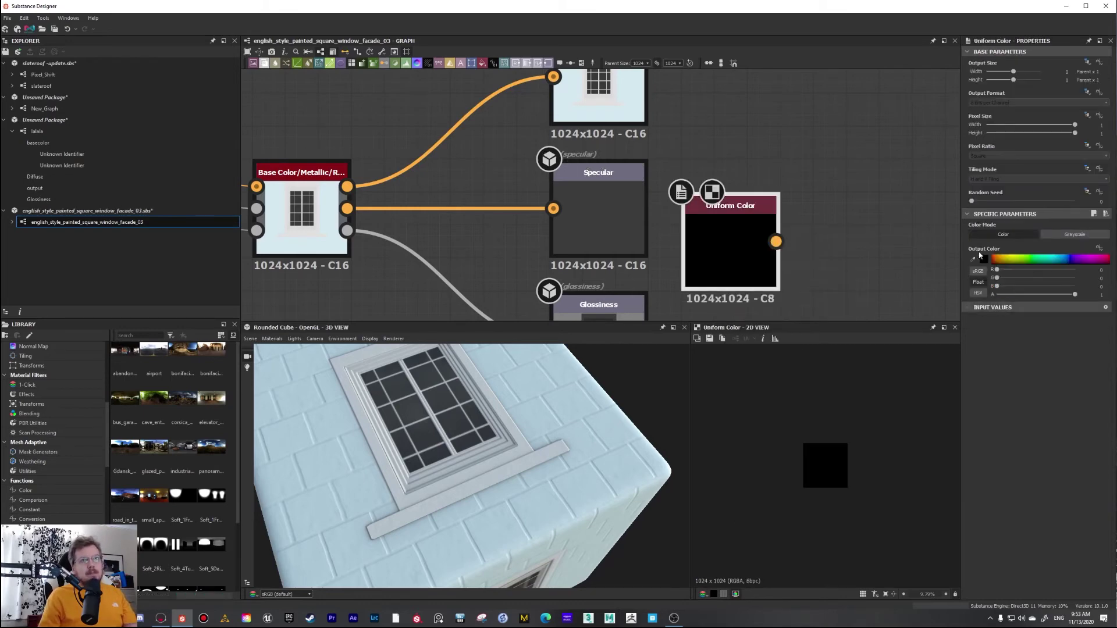
click(564, 204)
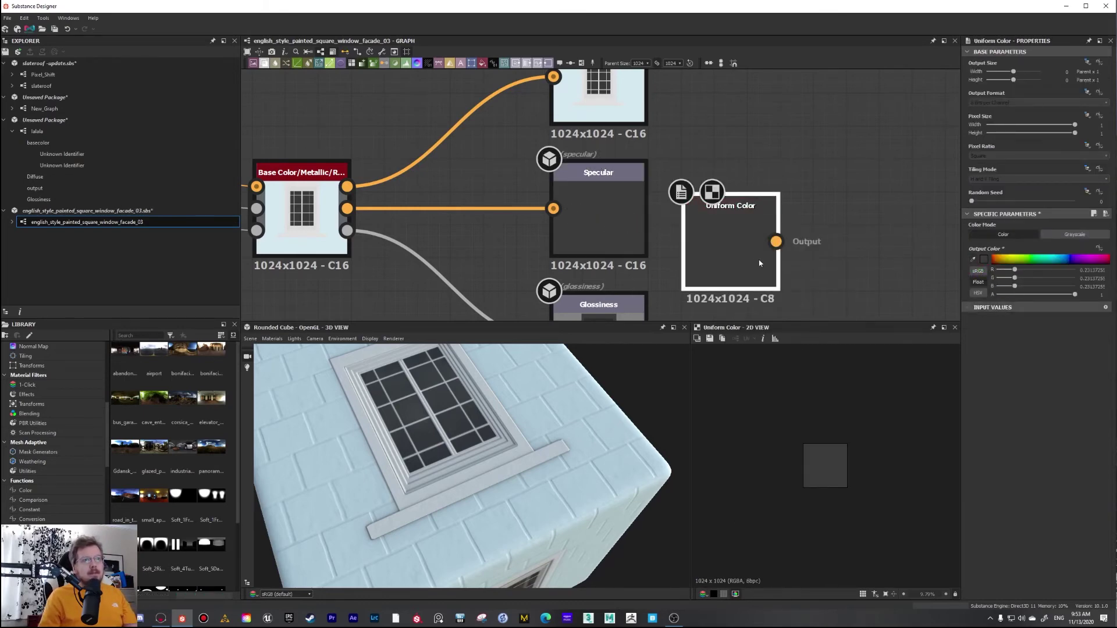
drag(742, 236, 775, 237)
click(1074, 234)
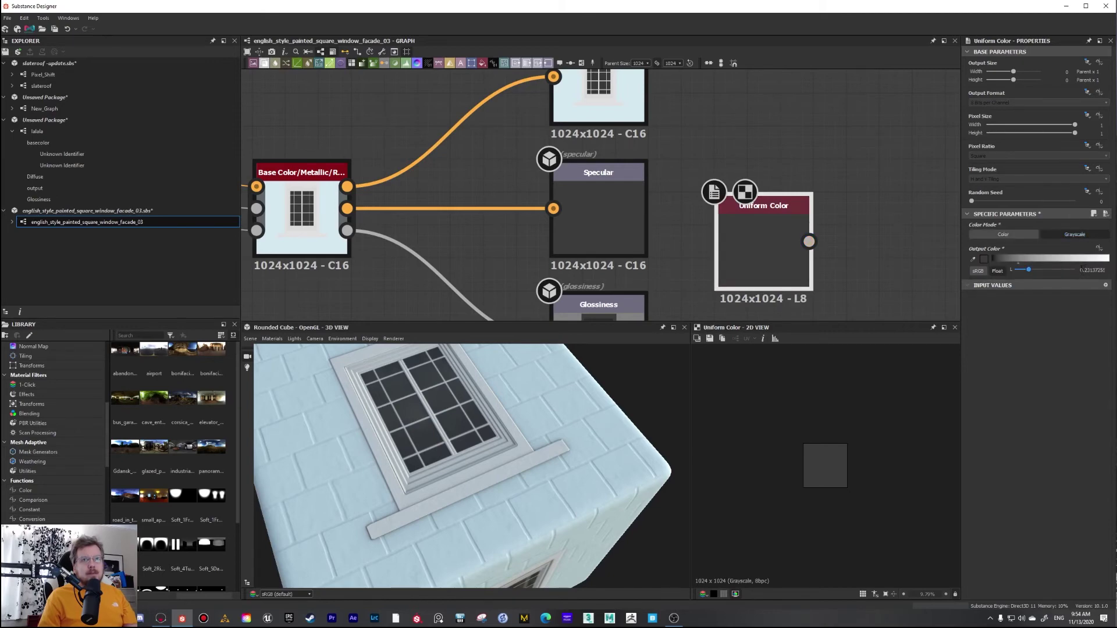
drag(764, 228, 797, 228)
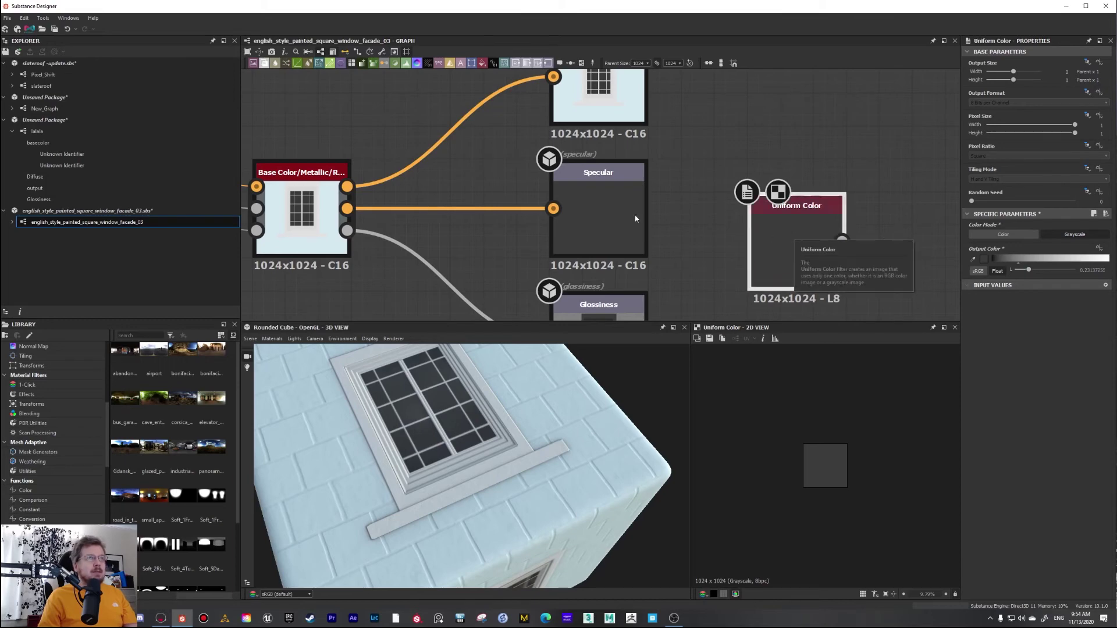
In the lalala graph, set the unconnected output's identifier to Specular and add a usage item set to specular.
click(52, 131)
double_click(42, 131)
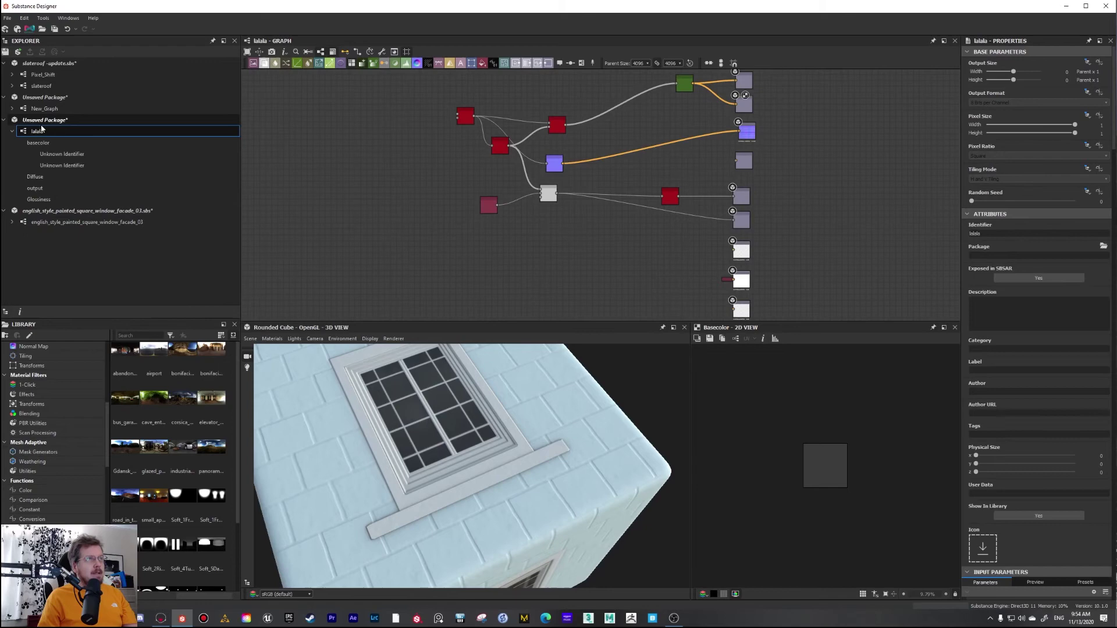
scroll(750, 155, up, 6)
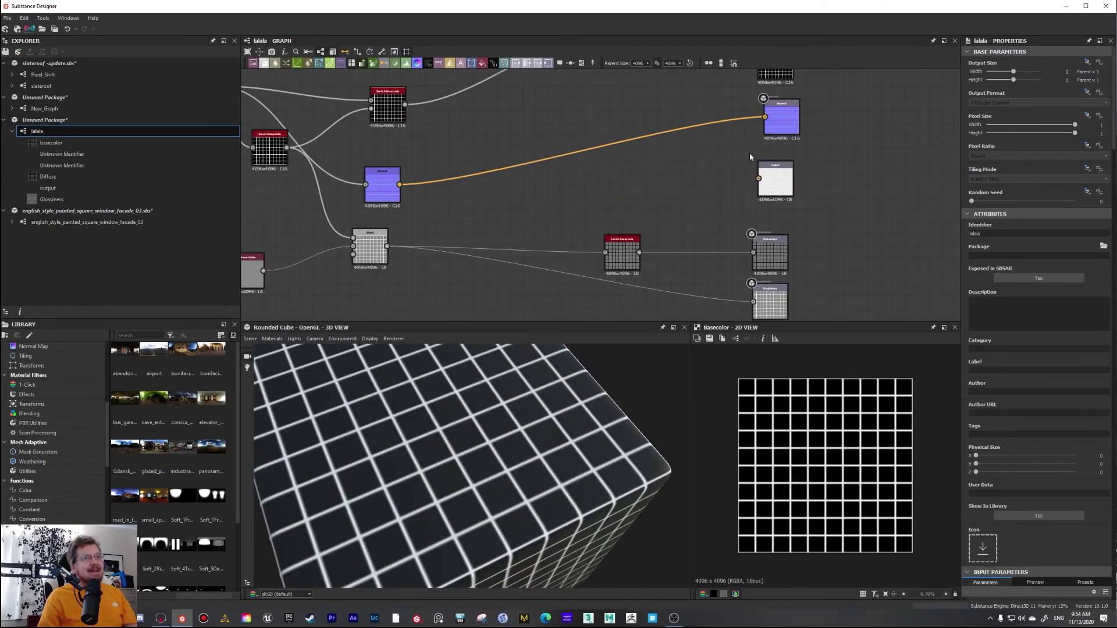
scroll(768, 165, up, 2)
click(786, 190)
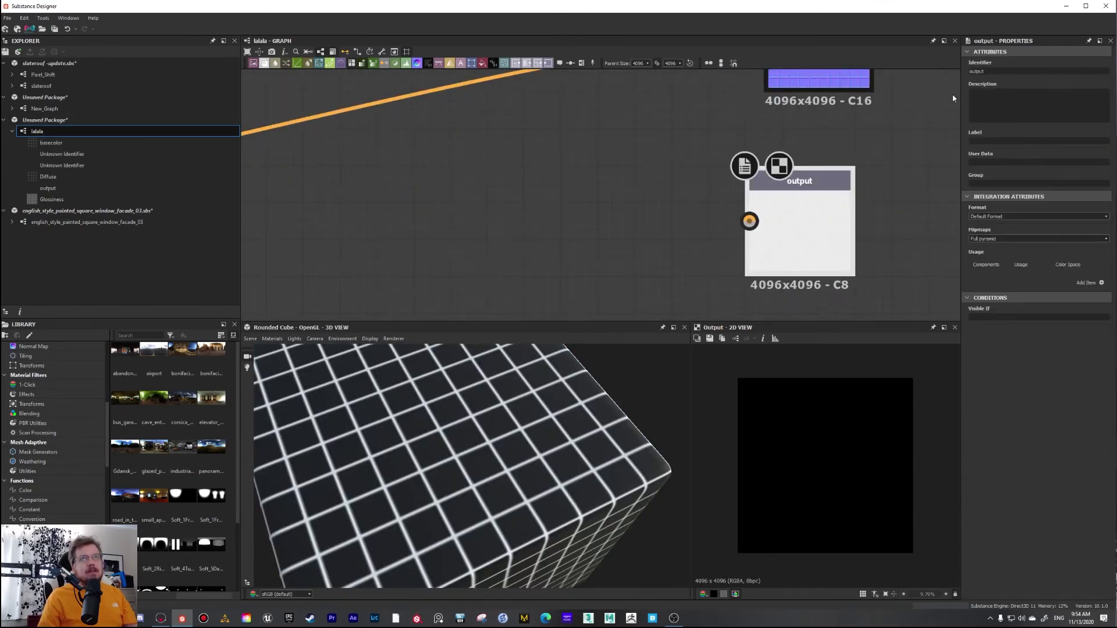
double_click(987, 72)
text(Specular)
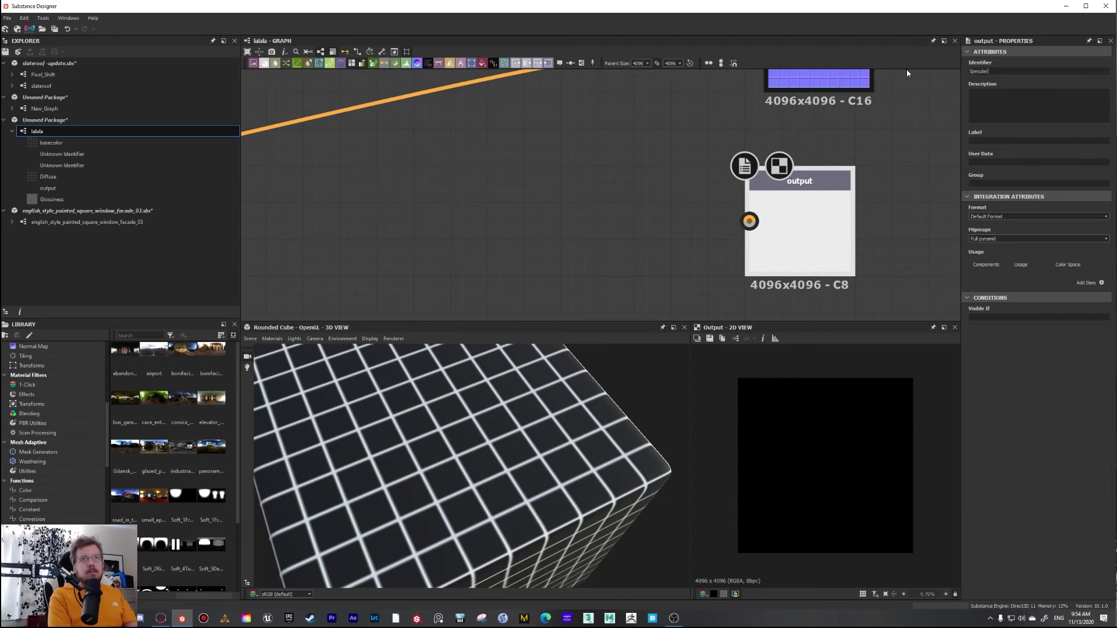
click(1101, 283)
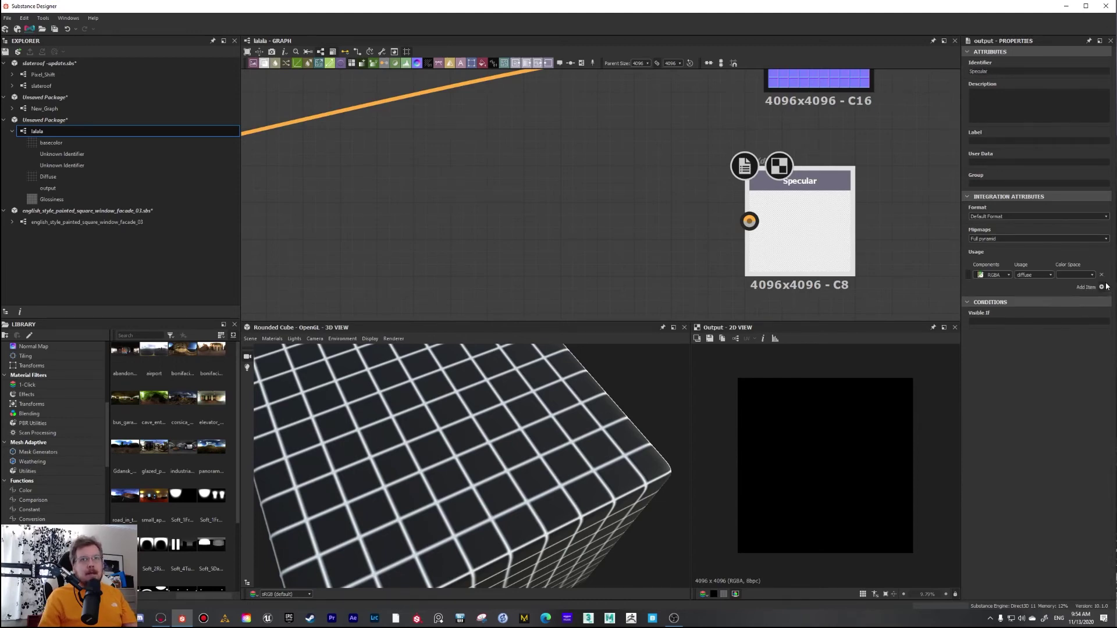
click(1051, 276)
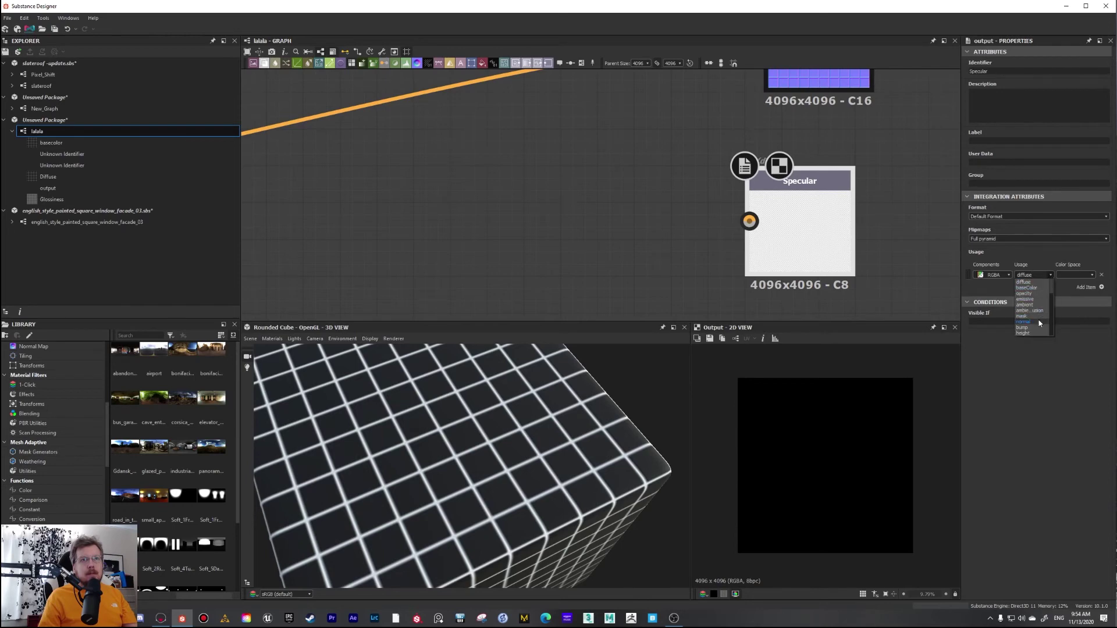
click(1025, 327)
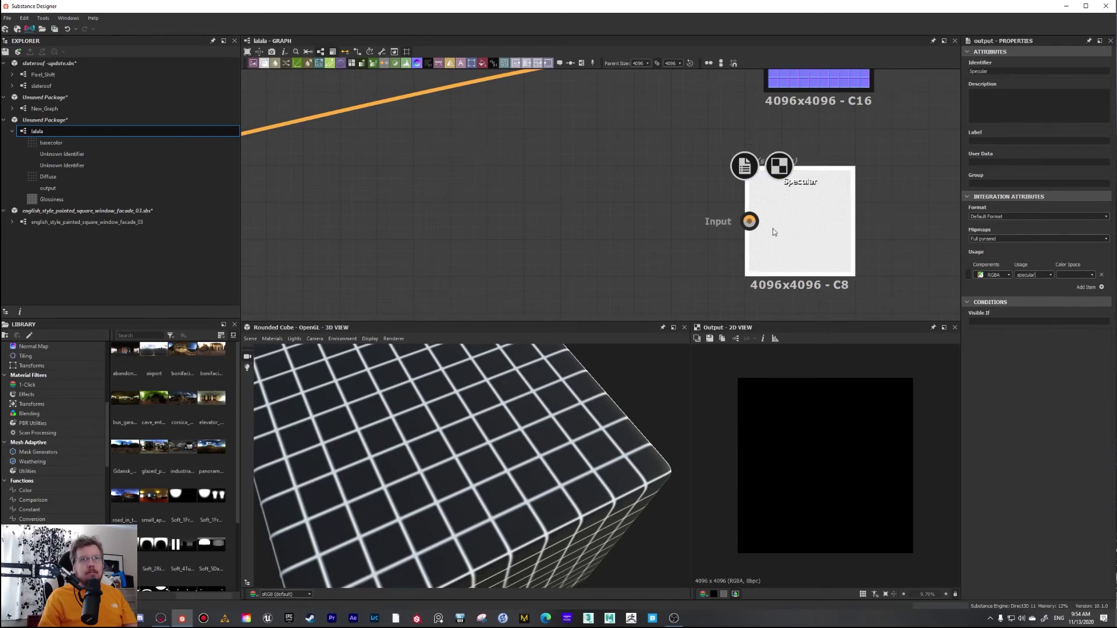
Paste the grayscale Uniform Color node into the lalala graph and connect it to the Specular output.
middle_drag(707, 137, 686, 180)
scroll(686, 180, down, 3)
middle_drag(549, 258, 677, 225)
key(ctrl+v)
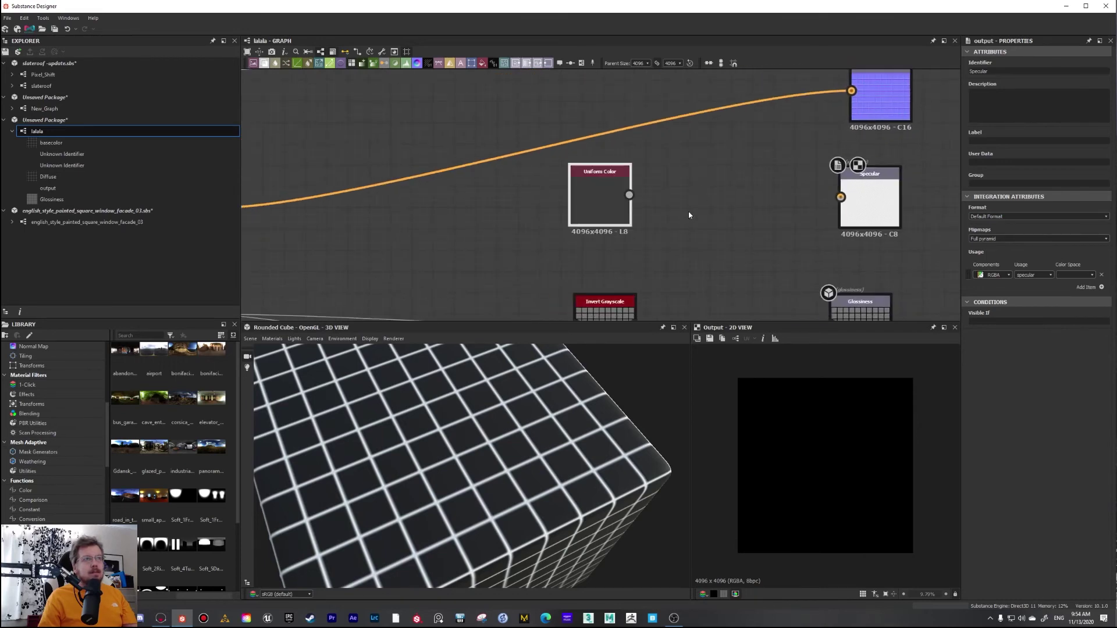
drag(630, 196, 863, 208)
click(615, 203)
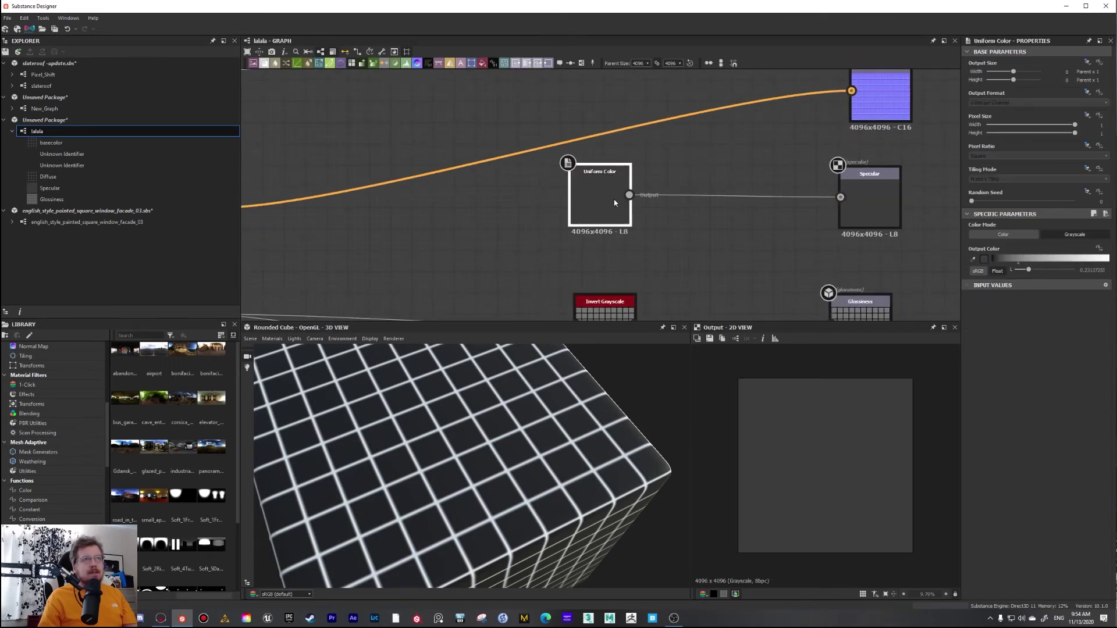
click(858, 191)
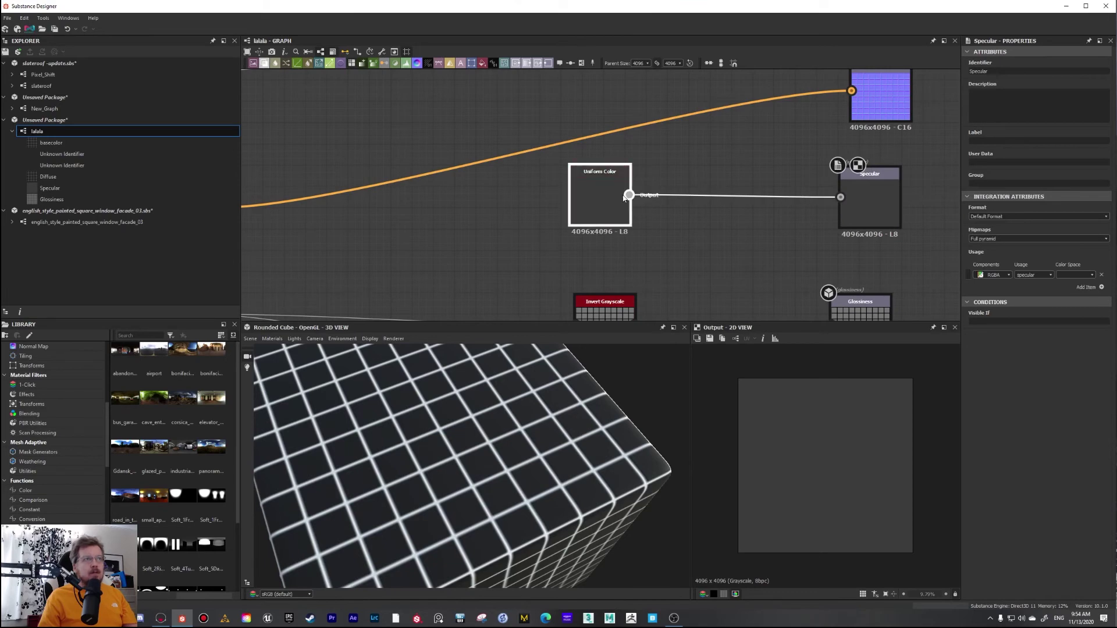
Dock the Uniform Color node onto the Specular output.
scroll(690, 211, down, 3)
scroll(689, 211, up, 2)
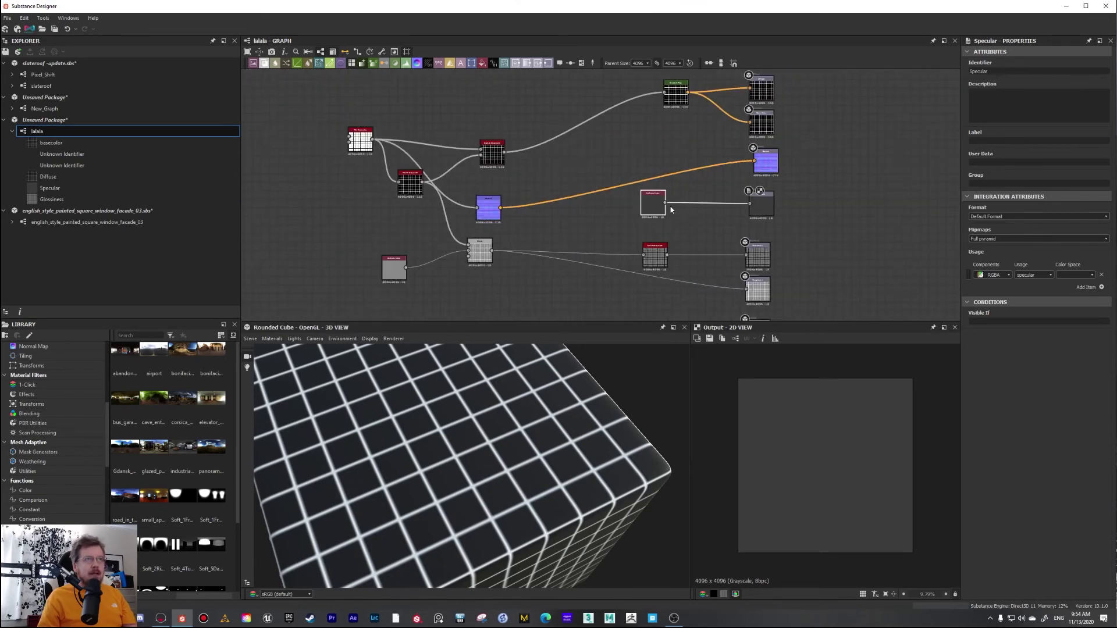
drag(651, 205, 800, 206)
scroll(800, 206, up, 3)
Set the Specular output's label to Specular and its group to Material, leaving the color space empty.
double_click(802, 204)
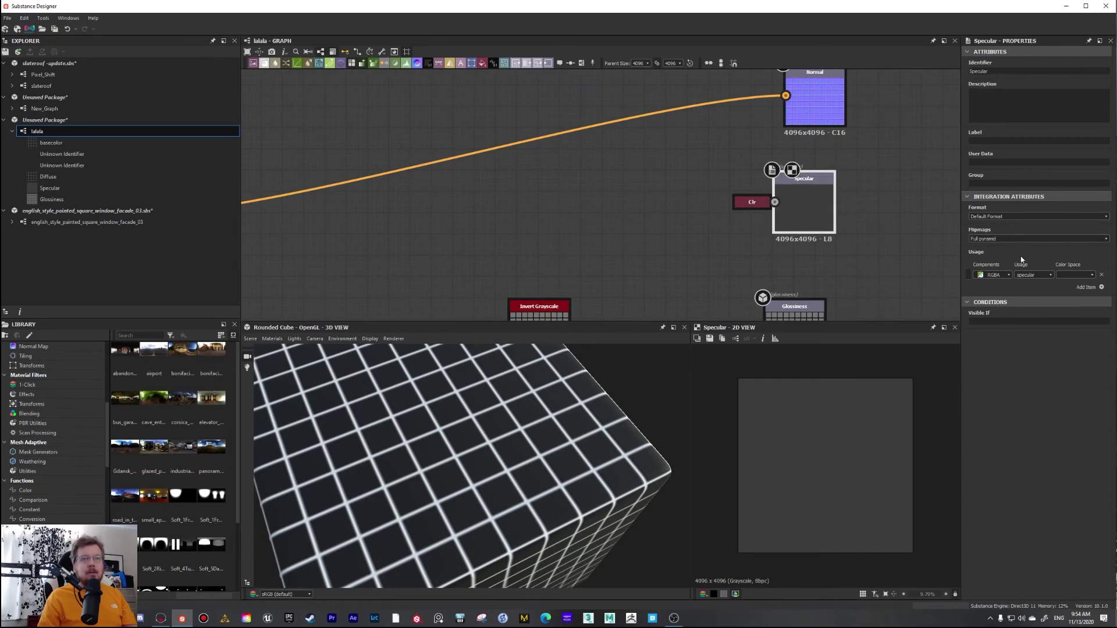
click(1091, 275)
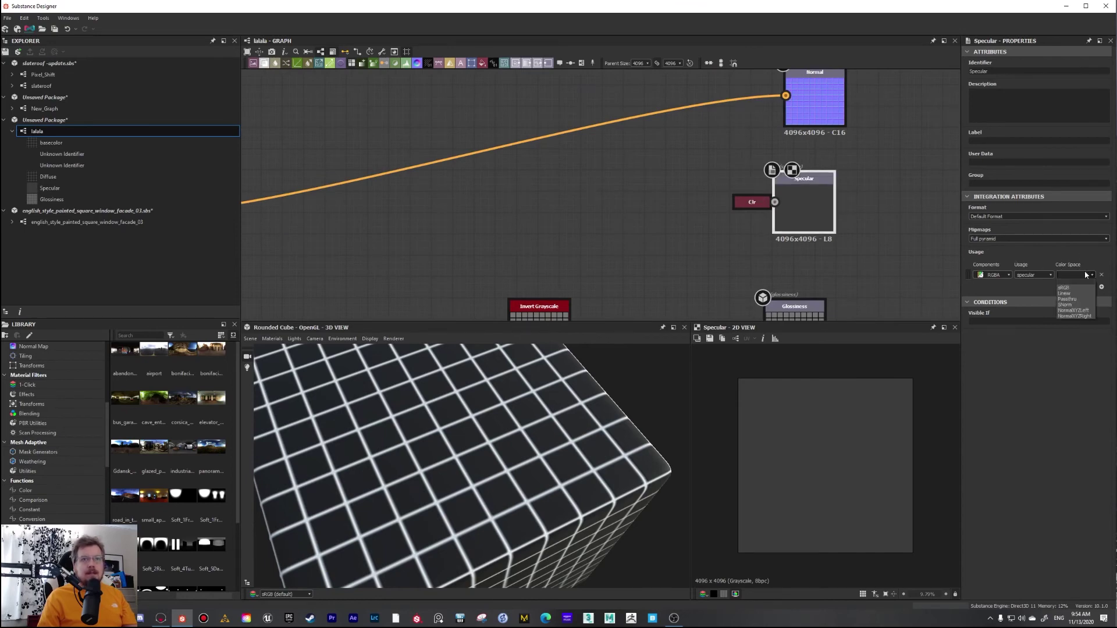
click(1070, 254)
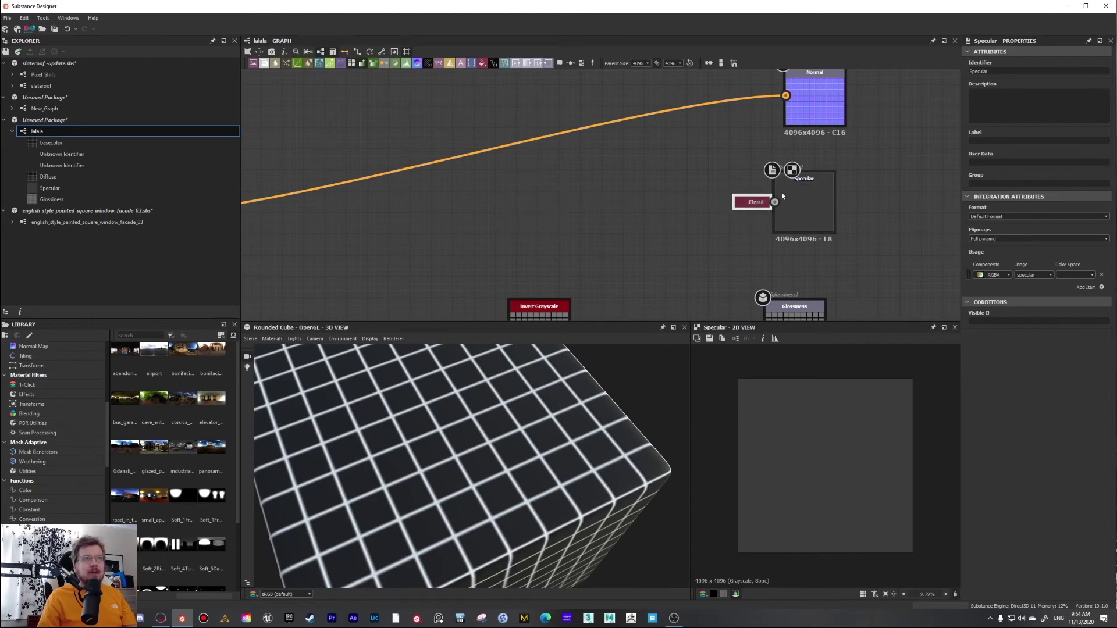
click(1004, 141)
text(Specular)
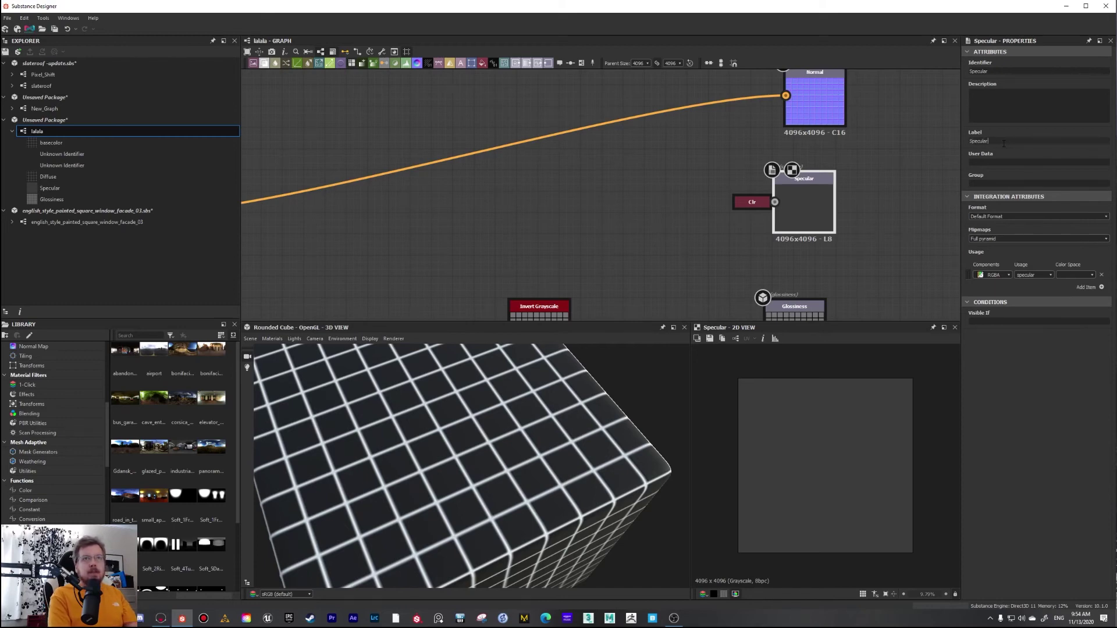
click(1011, 183)
text(Material)
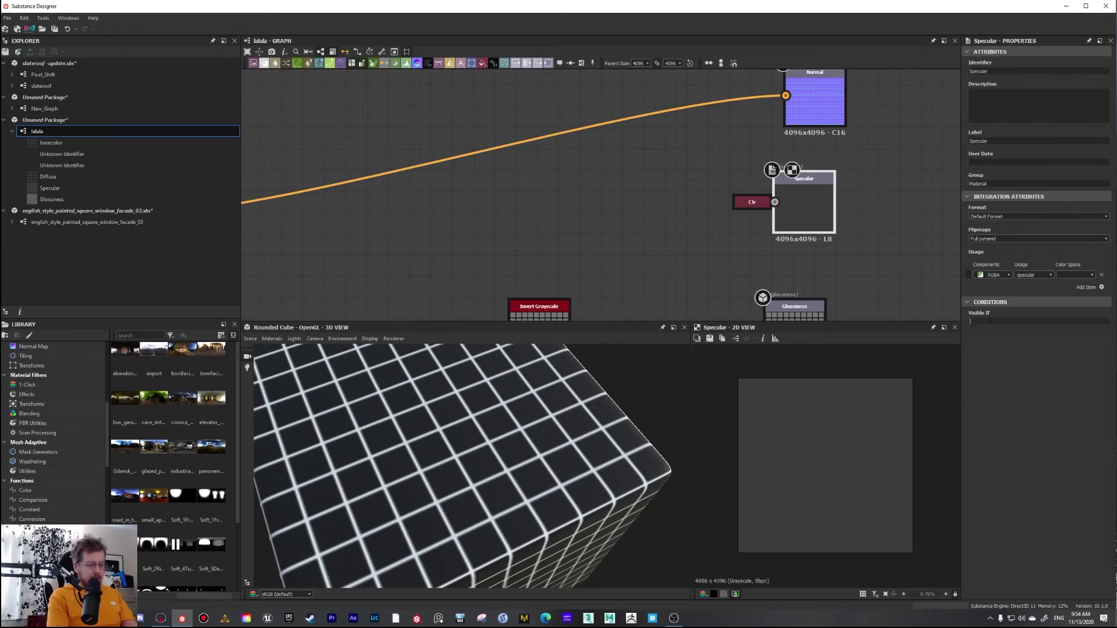
Set the Specular output's Visible If condition to input["input_specular"].
text(input[)
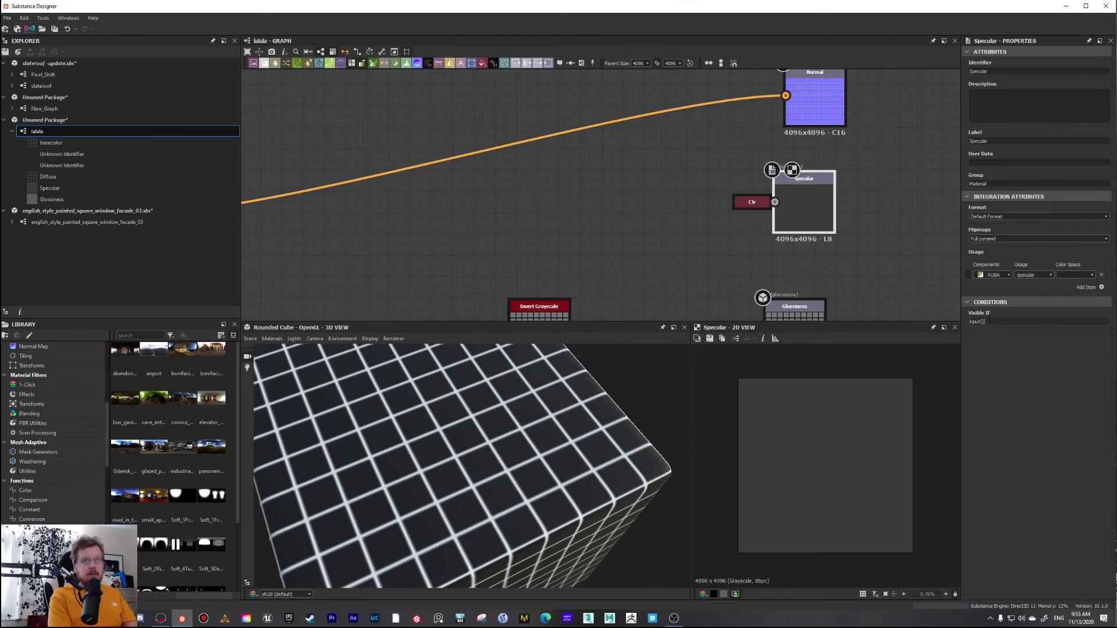
key(BackSpace)
key(BackSpace)
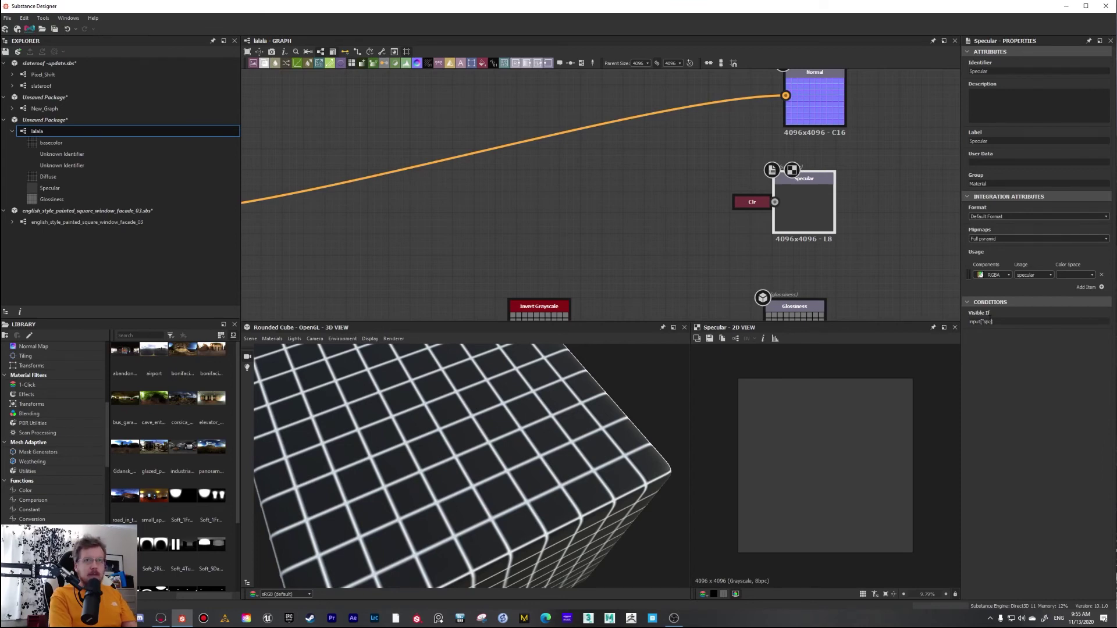
text(["input_specular")
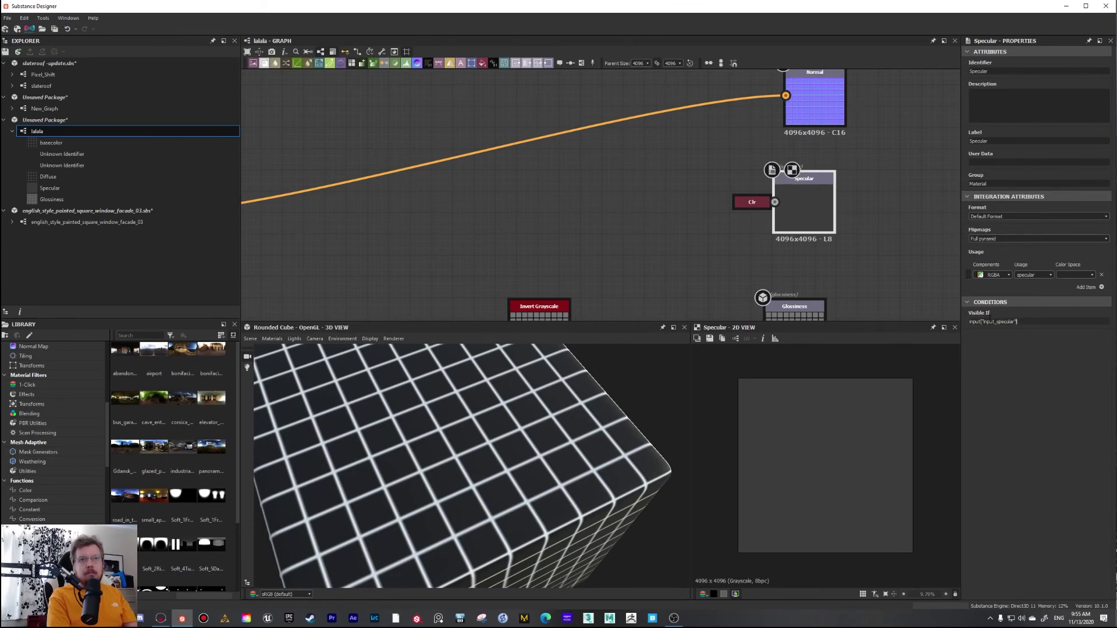
click(1090, 355)
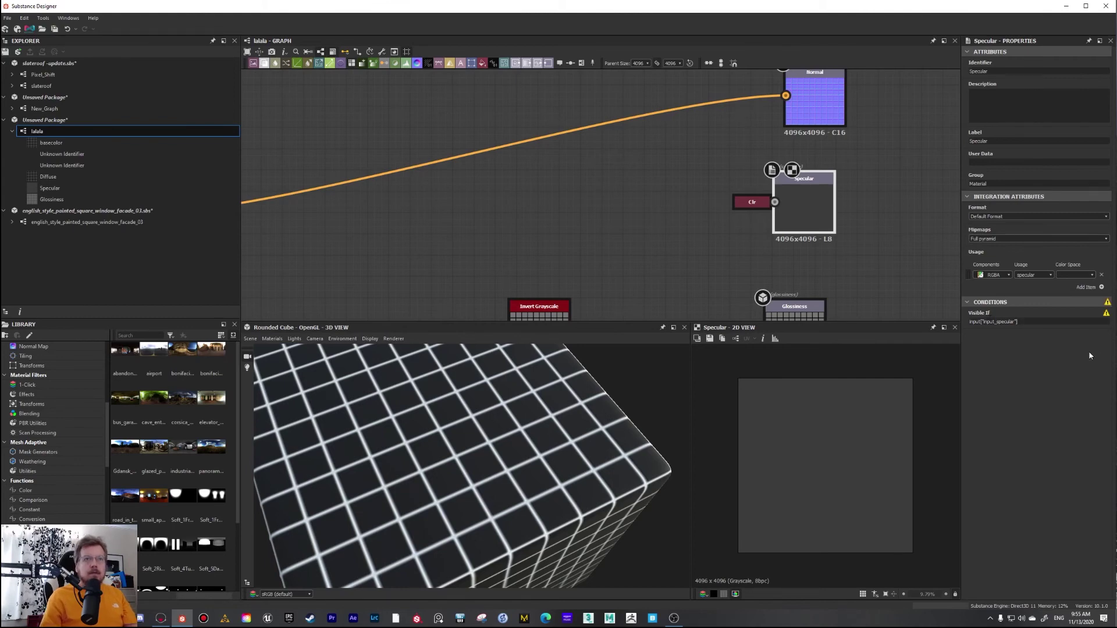
Add an input parameter to the lalala graph, reusing input_specular from the Specular output's condition as its identifier.
scroll(581, 215, down, 3)
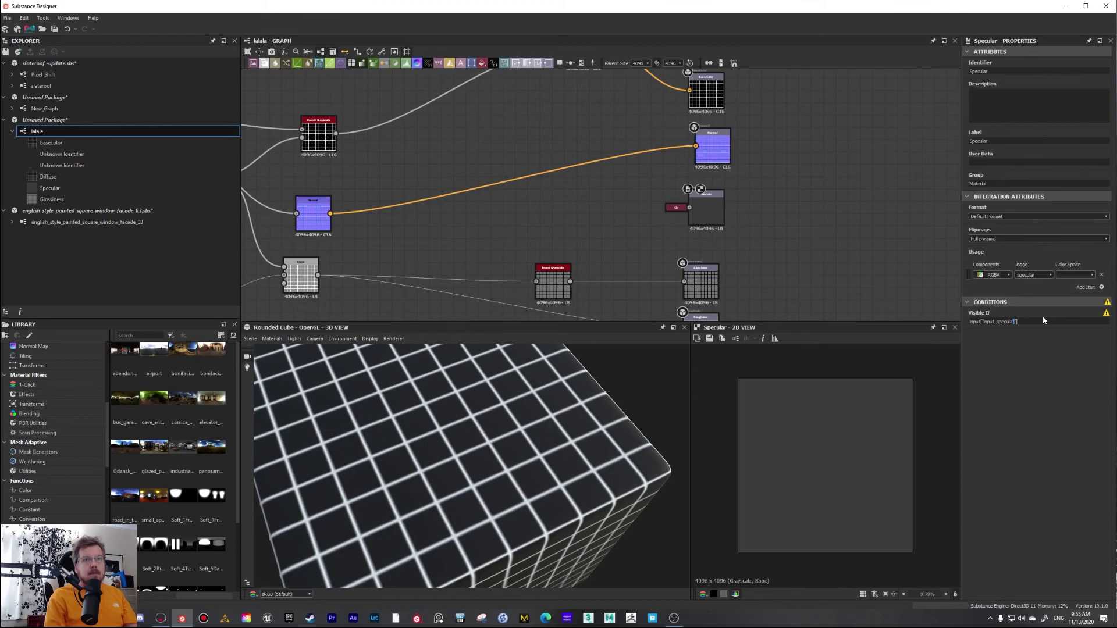
key(shift+Left)
key(shift+Left)
key(shift+Left)
key(shift+Left)
key(shift+Left)
key(shift+Left)
key(shift+Left)
key(shift+Left)
key(shift+Left)
key(shift+Left)
key(shift+Left)
click(62, 131)
scroll(1017, 401, down, 5)
click(1093, 331)
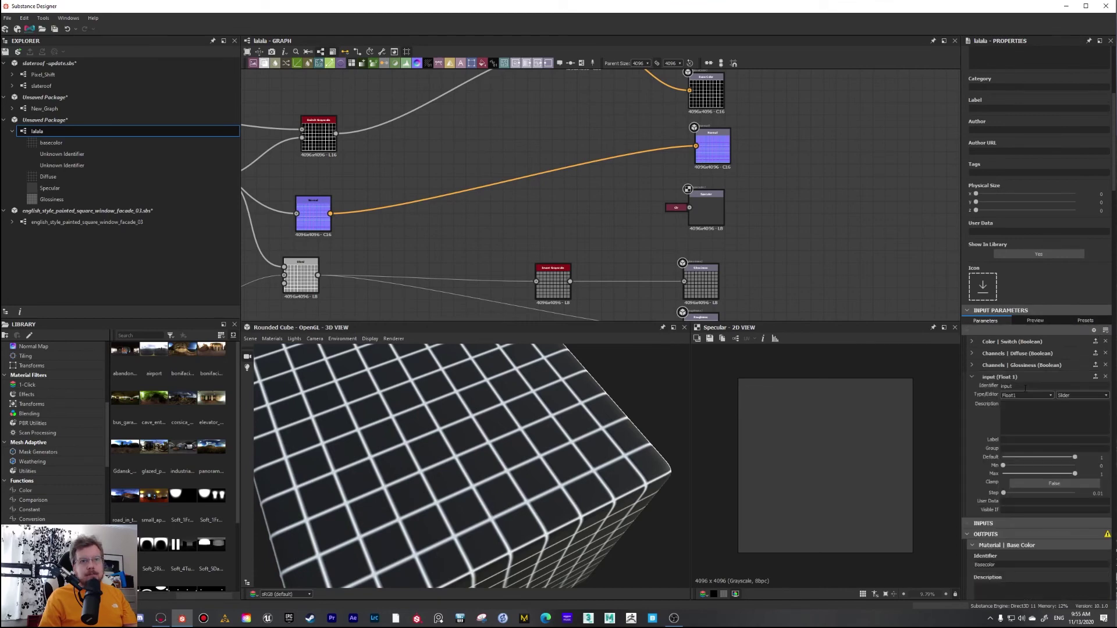
drag(1025, 387, 985, 387)
text(input_specular)
Label the input_specular parameter Specular, change its type to Boolean, and set its group to Channels.
click(1017, 440)
text(Specular)
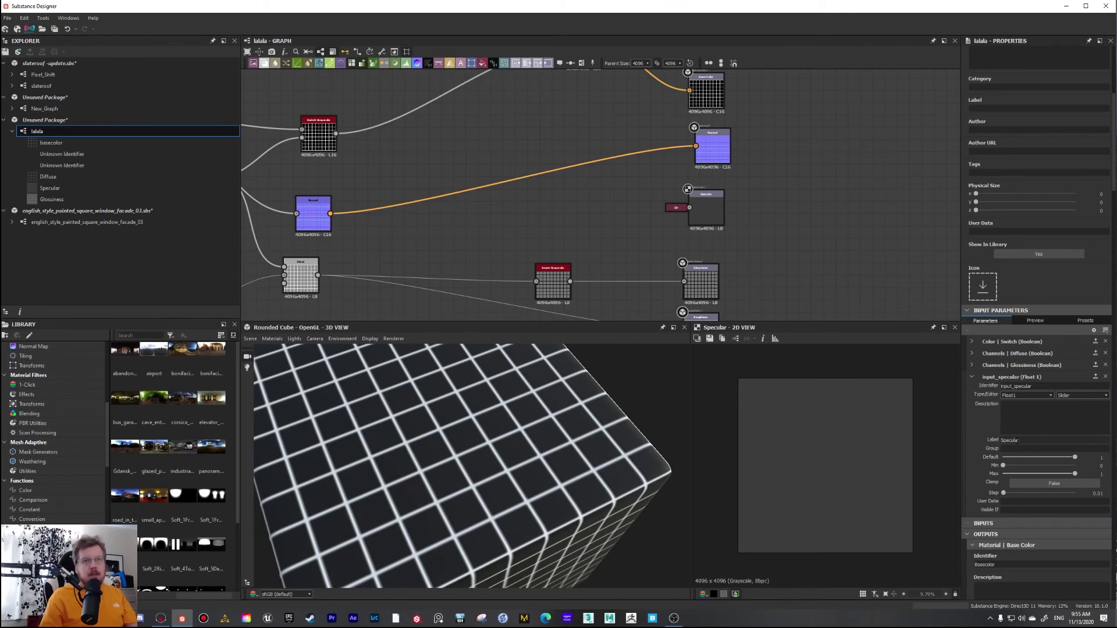
click(1035, 397)
click(1028, 416)
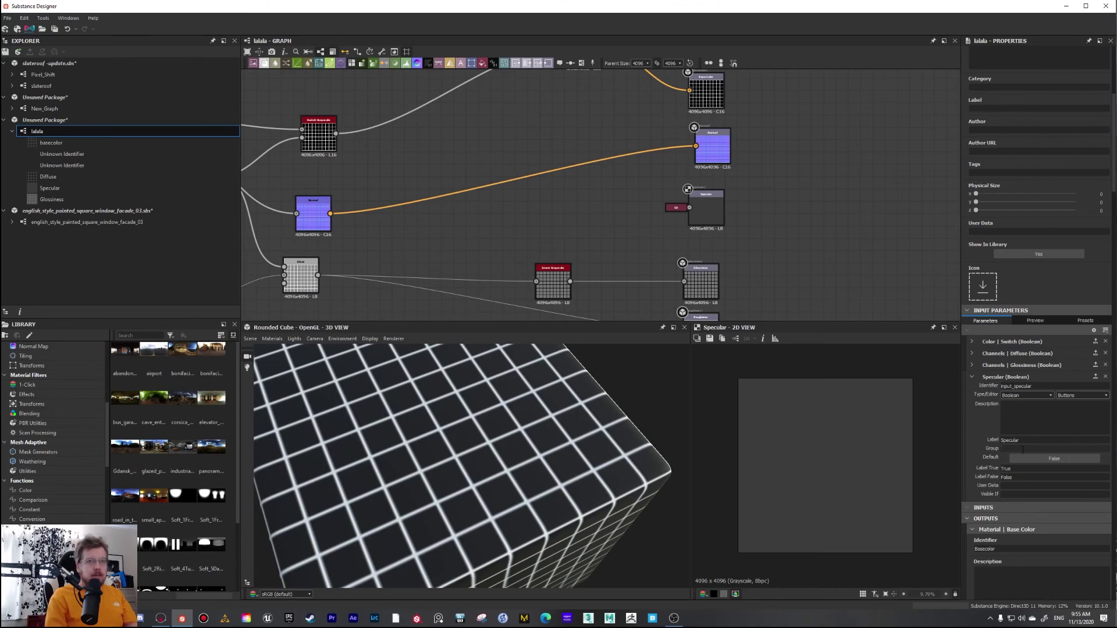
text(Channels)
key(Return)
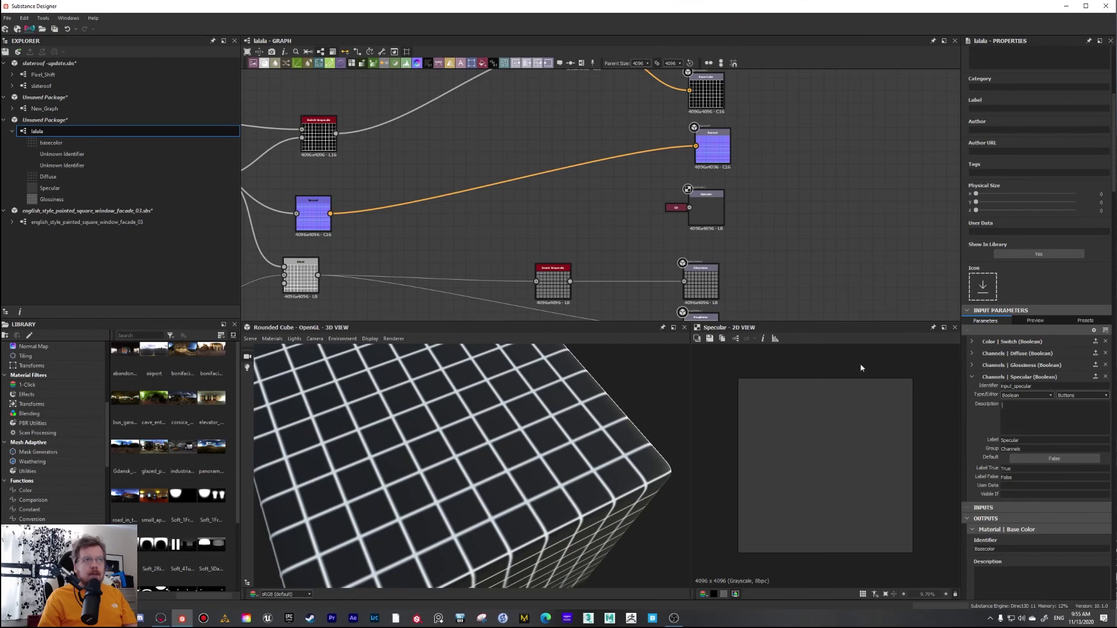
click(1018, 416)
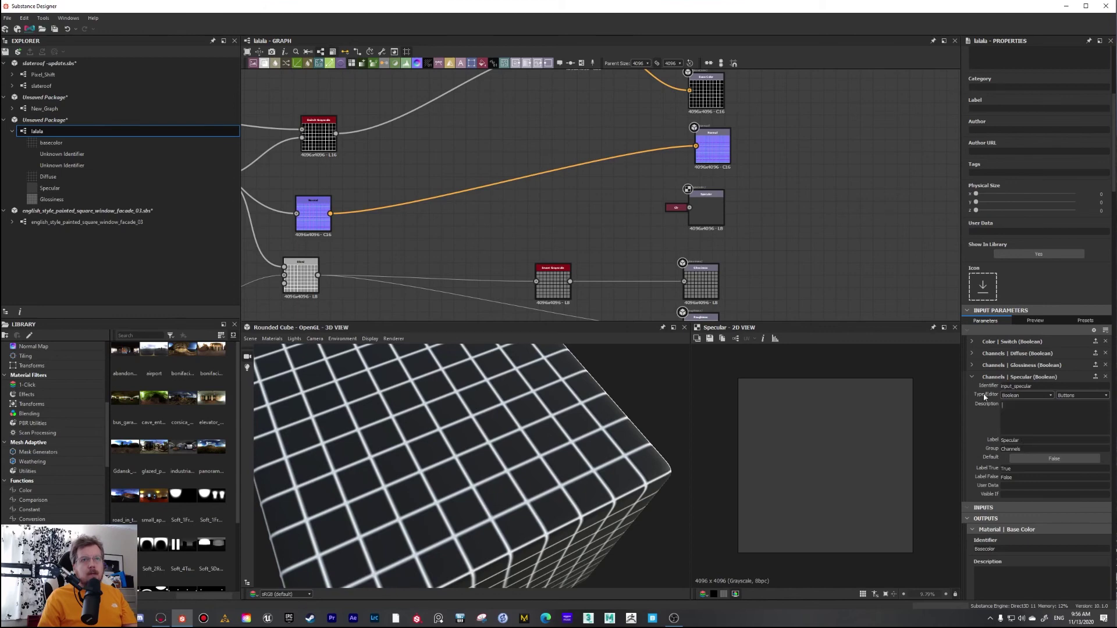
Recheck the Specular output's properties, and open New_Graph to place an instance of the lalala graph in it.
scroll(700, 201, down, 3)
click(710, 211)
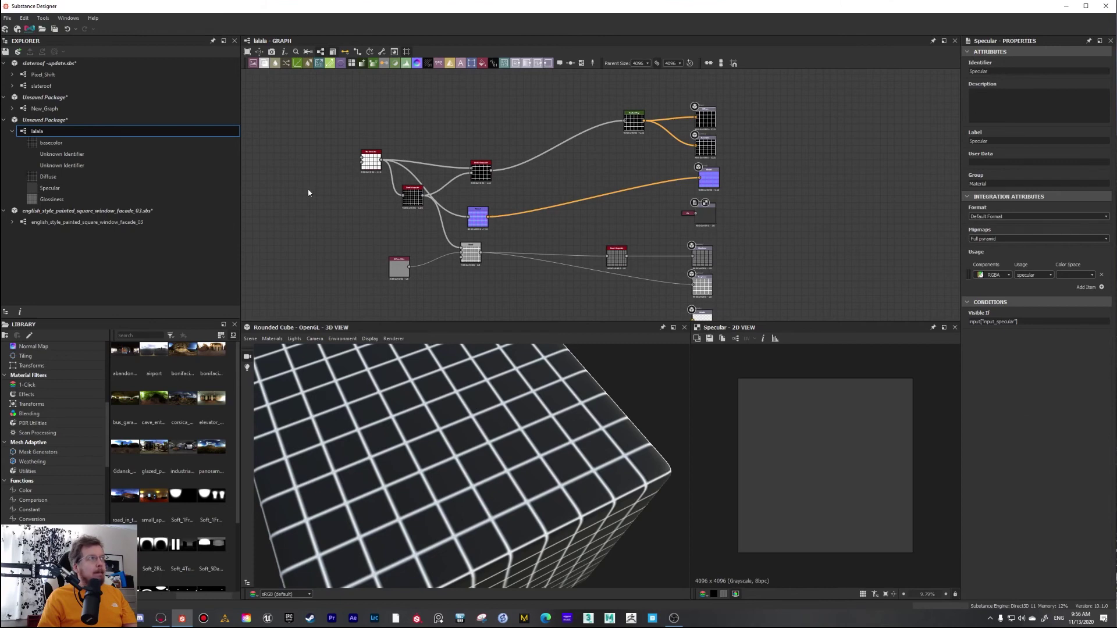
double_click(52, 108)
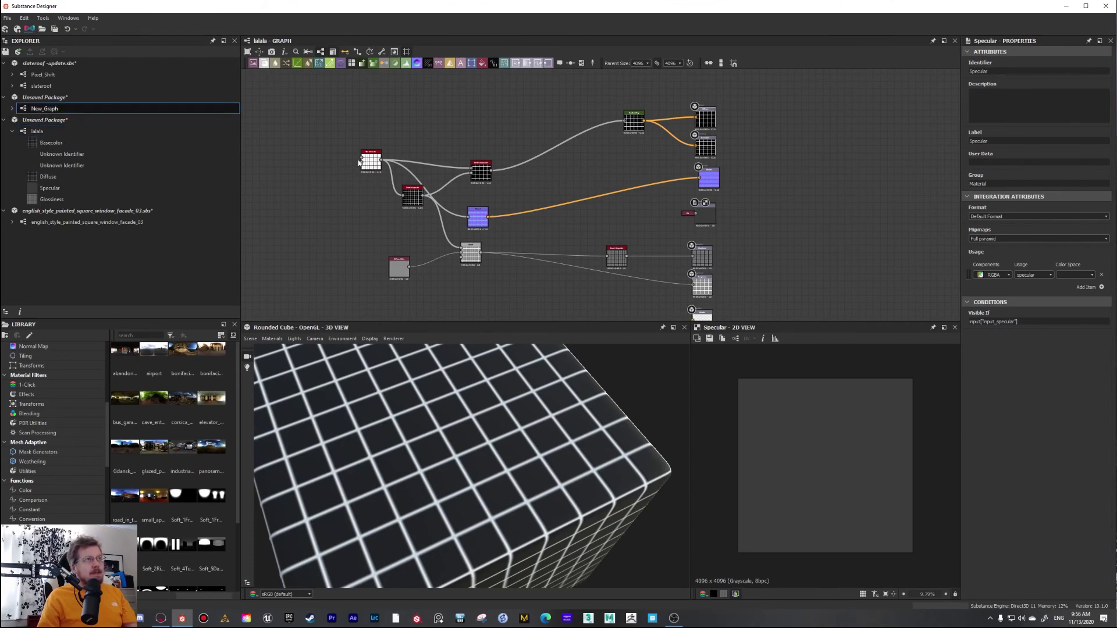
drag(36, 130, 594, 169)
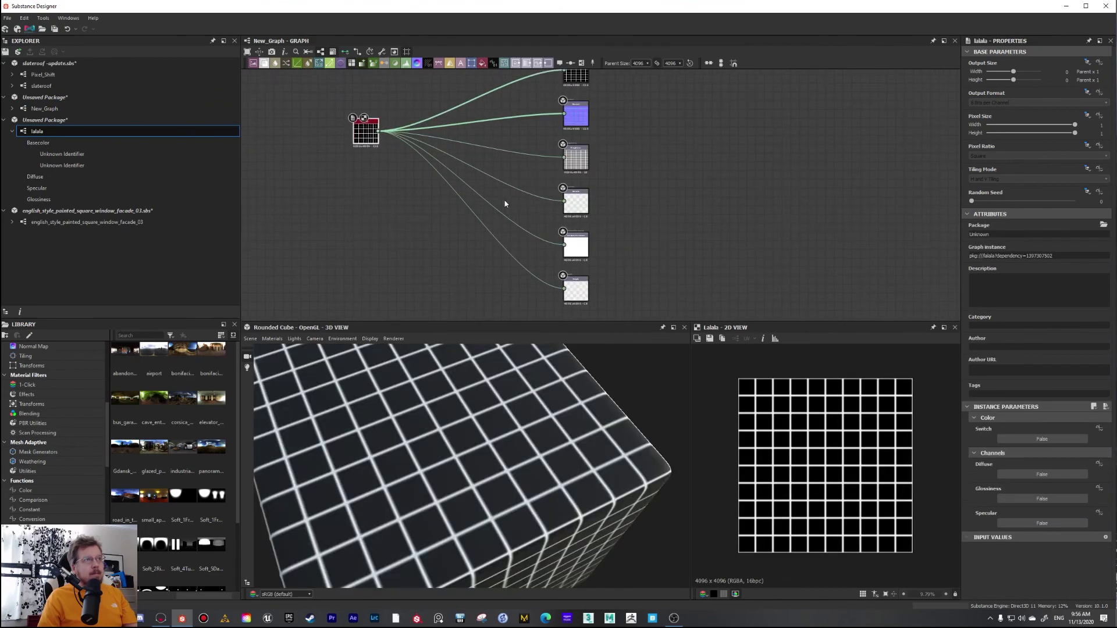
Set the Diffuse, Glossiness and Specular switches of the lalala instance in New_Graph to True and check its output connectors.
scroll(505, 203, down, 1)
click(424, 157)
scroll(424, 156, up, 1)
click(1042, 474)
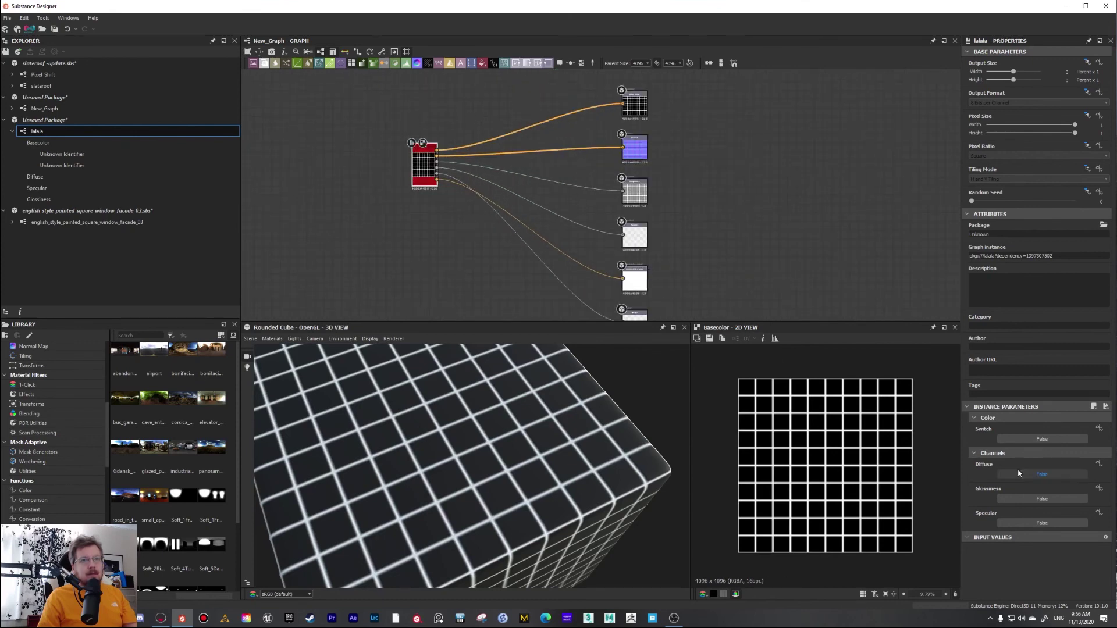
scroll(431, 185, up, 3)
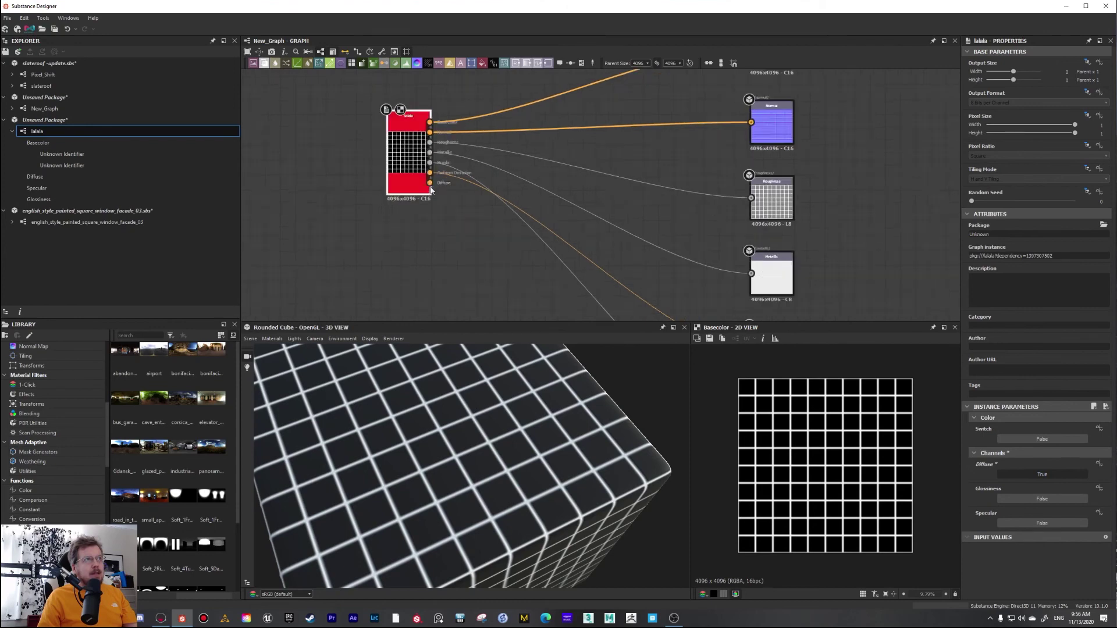
click(1011, 500)
click(1044, 522)
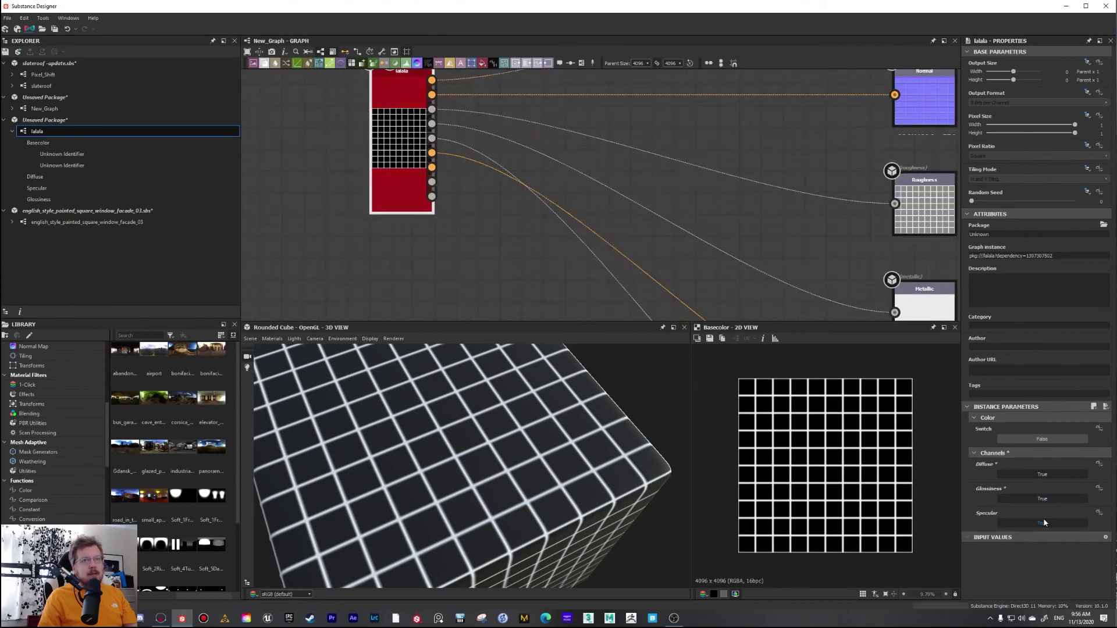
scroll(472, 172, down, 2)
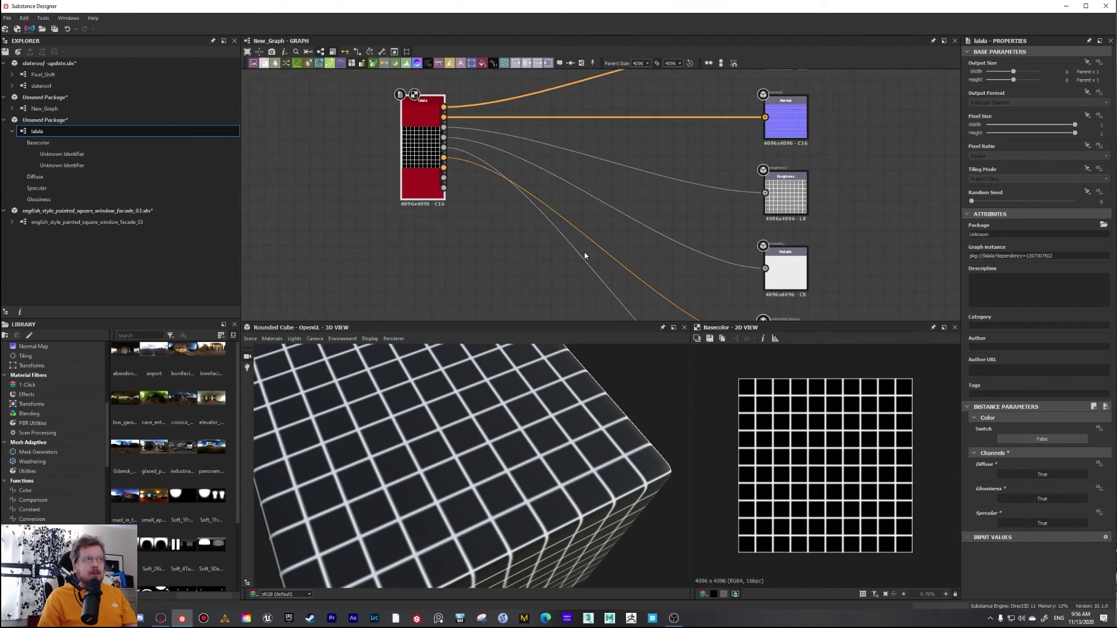
scroll(516, 199, down, 3)
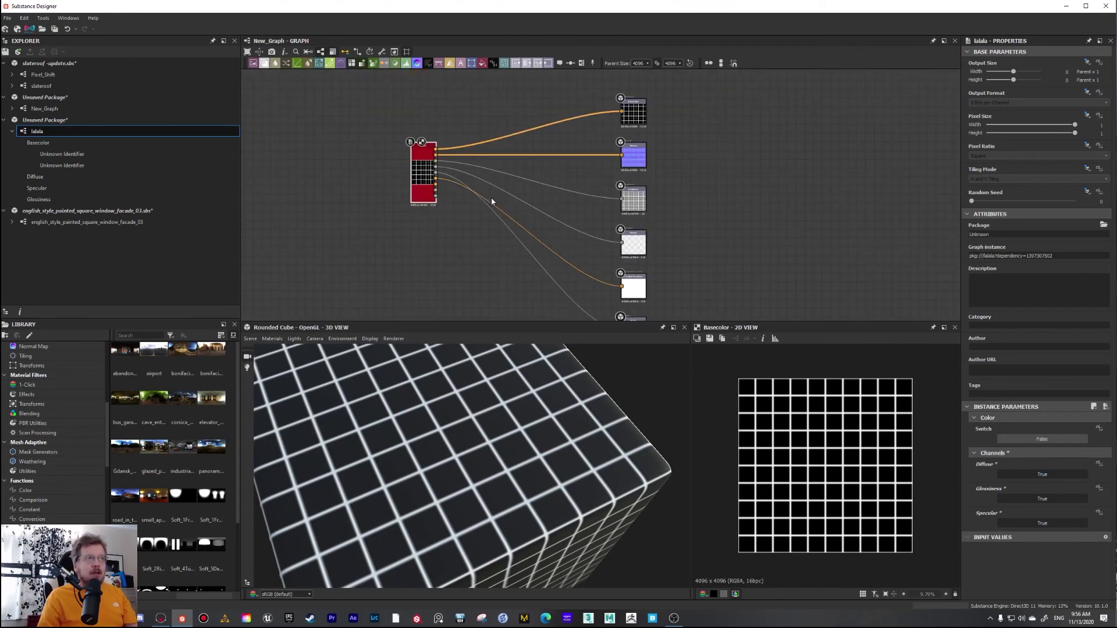
scroll(449, 189, up, 1)
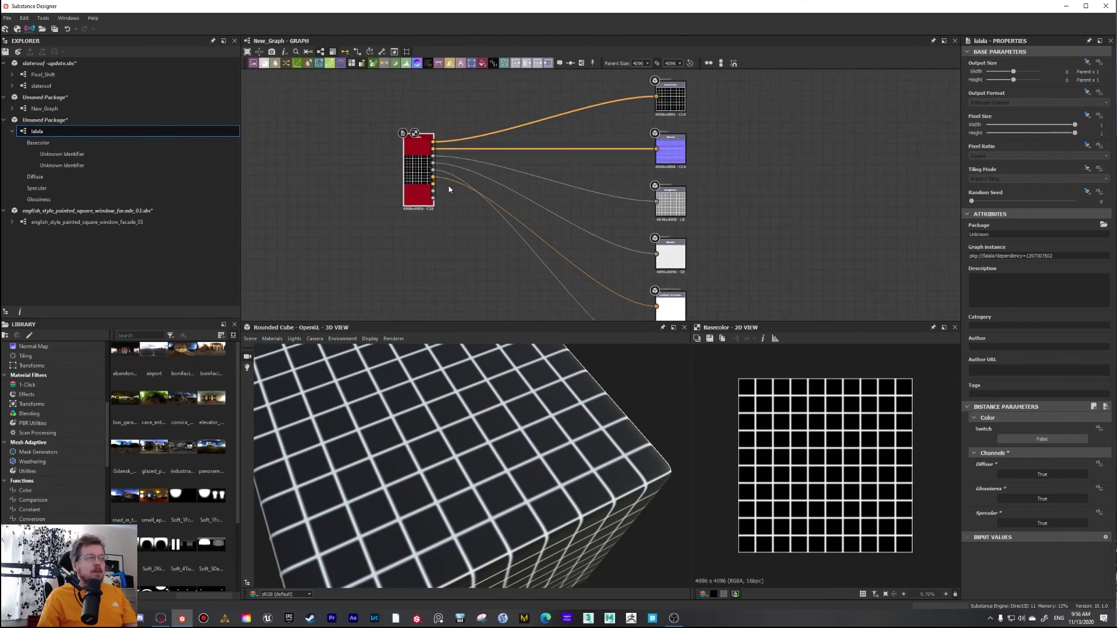